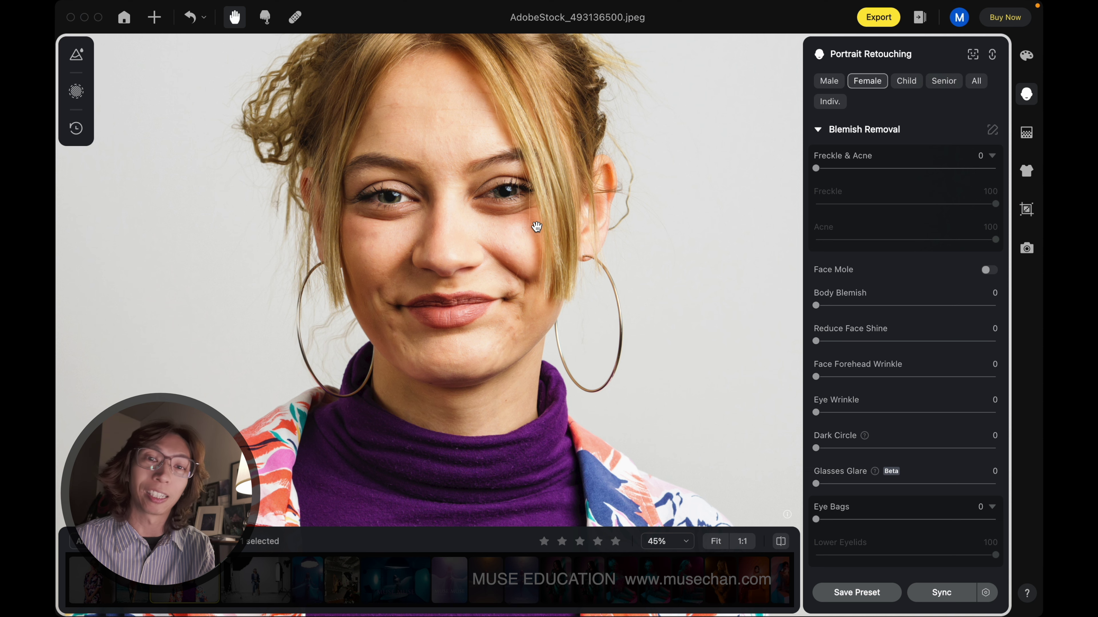
- Set Freckle & Acne removal to full strength, 100
{"action": "scroll", "coordinate": [536, 227], "scroll_direction": "up", "scroll_amount": 1}
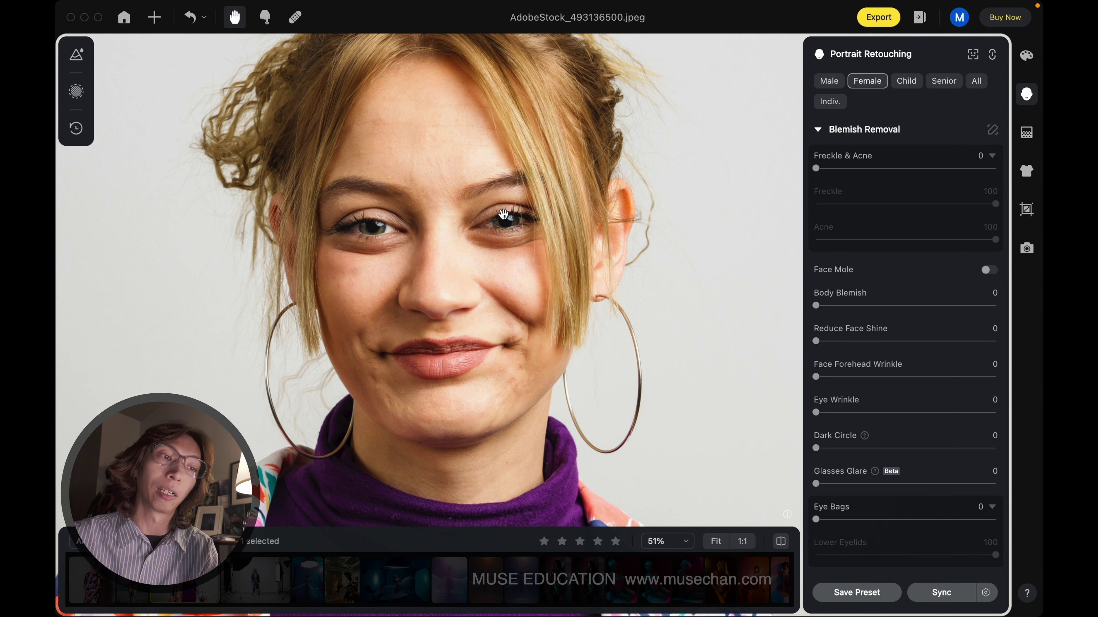
{"action": "scroll", "coordinate": [505, 214], "scroll_direction": "up", "scroll_amount": 3}
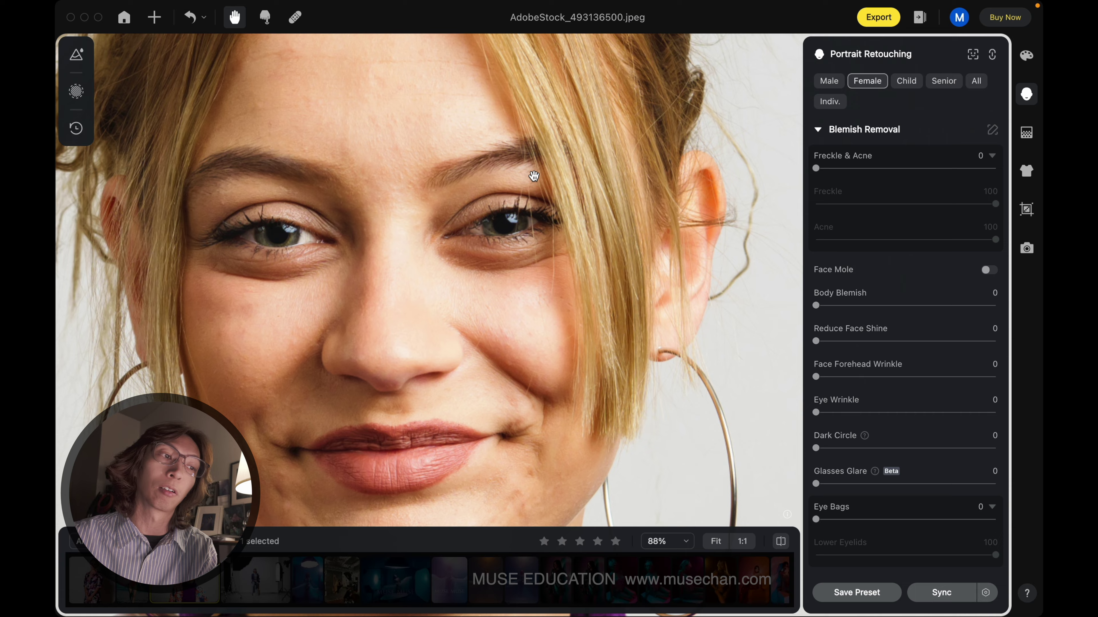
{"action": "scroll", "coordinate": [532, 176], "scroll_direction": "down", "scroll_amount": 2}
{"action": "scroll", "coordinate": [532, 176], "scroll_direction": "down", "scroll_amount": 2}
{"action": "scroll", "coordinate": [532, 176], "scroll_direction": "down", "scroll_amount": 1}
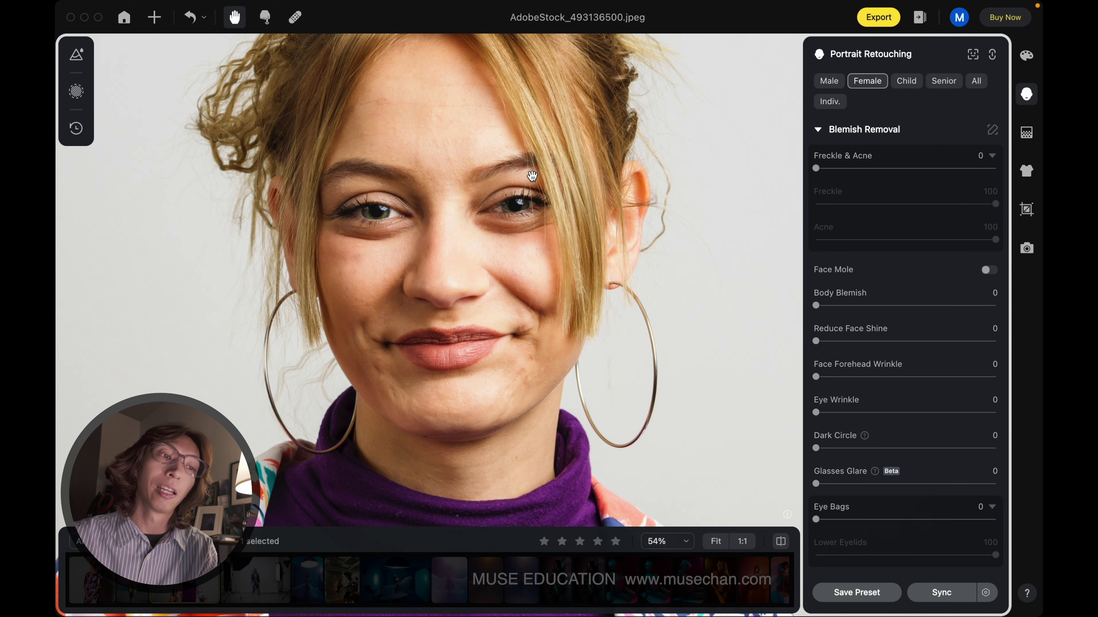
{"action": "scroll", "coordinate": [524, 222], "scroll_direction": "down", "scroll_amount": 1}
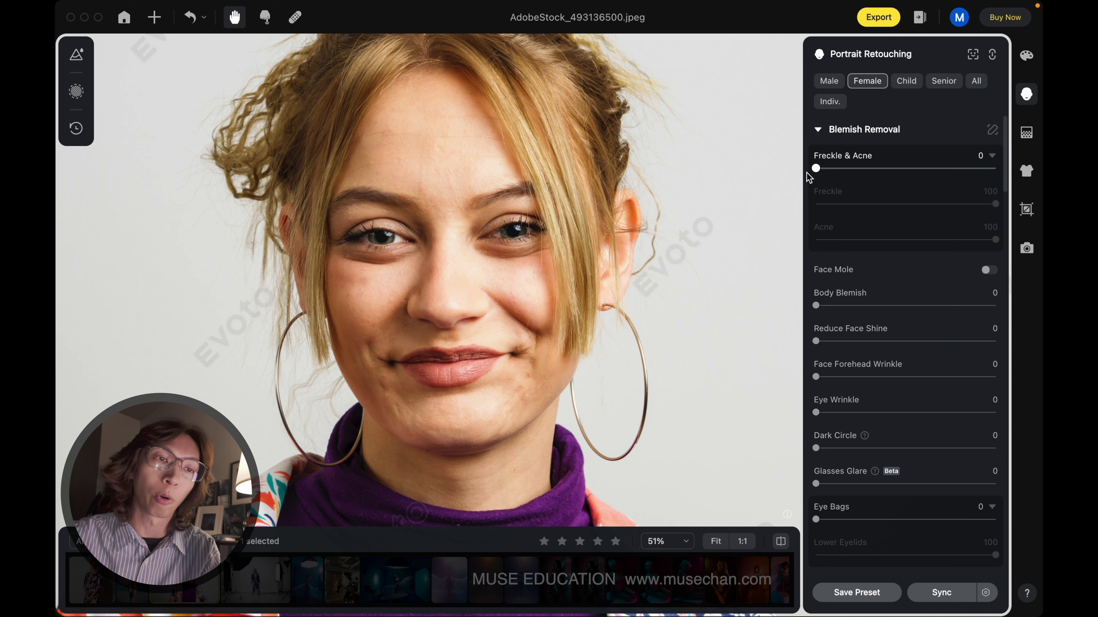
{"action": "left_click", "coordinate": [816, 168]}
{"action": "scroll", "coordinate": [523, 204], "scroll_direction": "up", "scroll_amount": 2}
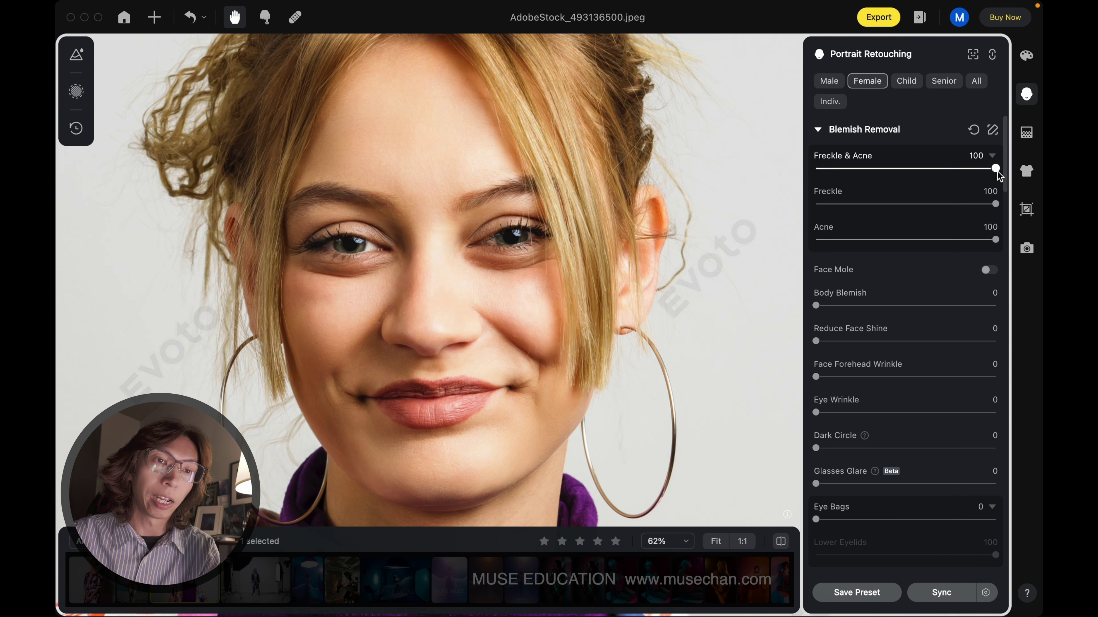
- Compare the cheeks and forehead against the original, ending on the retouched view
{"action": "left_click", "coordinate": [780, 543]}
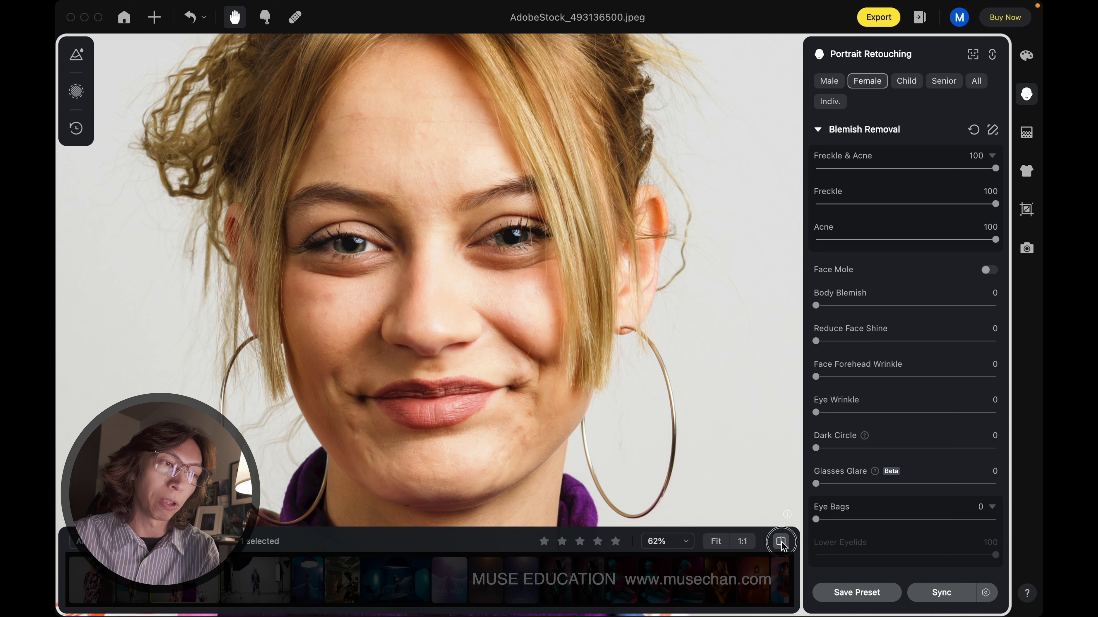
{"action": "left_click", "coordinate": [780, 542]}
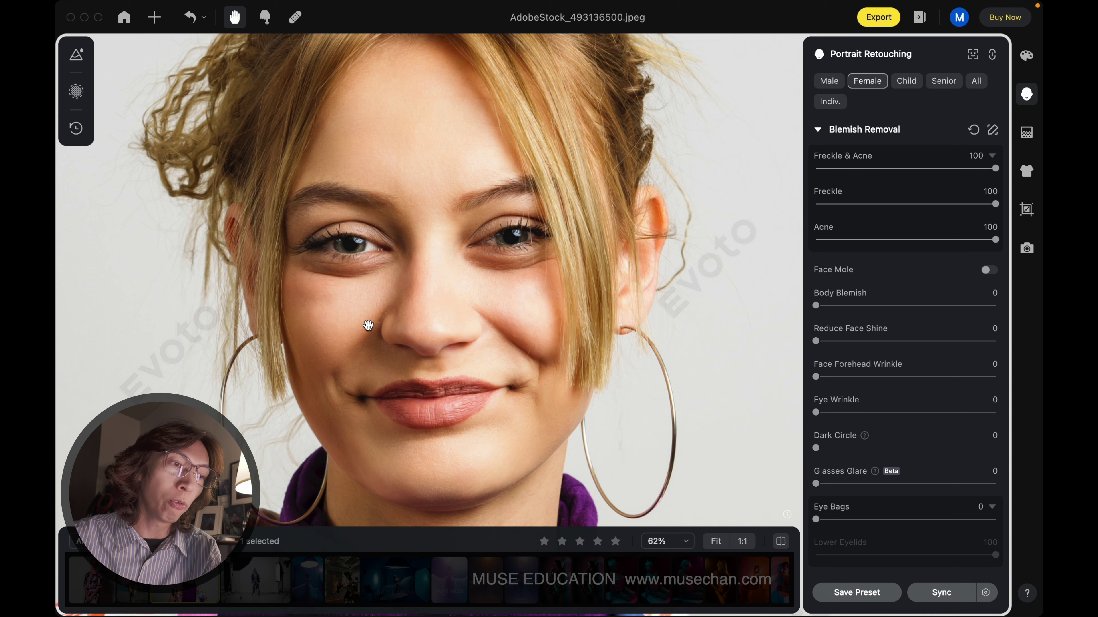
{"action": "scroll", "coordinate": [368, 325], "scroll_direction": "up", "scroll_amount": 5}
{"action": "left_click_drag", "start_coordinate": [391, 288], "coordinate": [375, 336]}
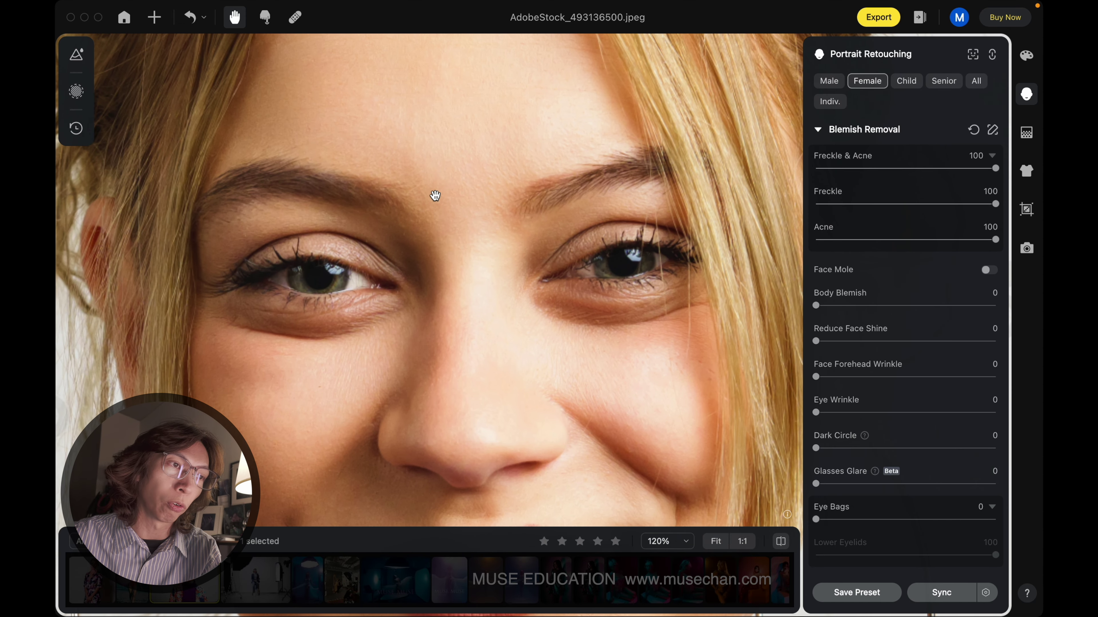
{"action": "left_click_drag", "start_coordinate": [434, 192], "coordinate": [409, 306]}
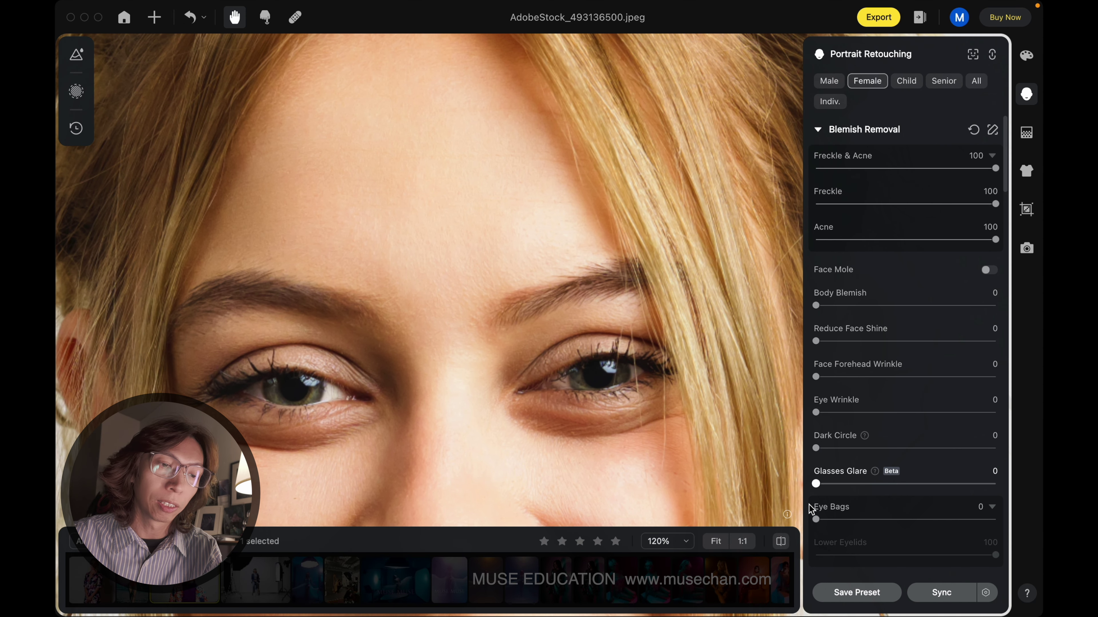
{"action": "left_click", "coordinate": [781, 542]}
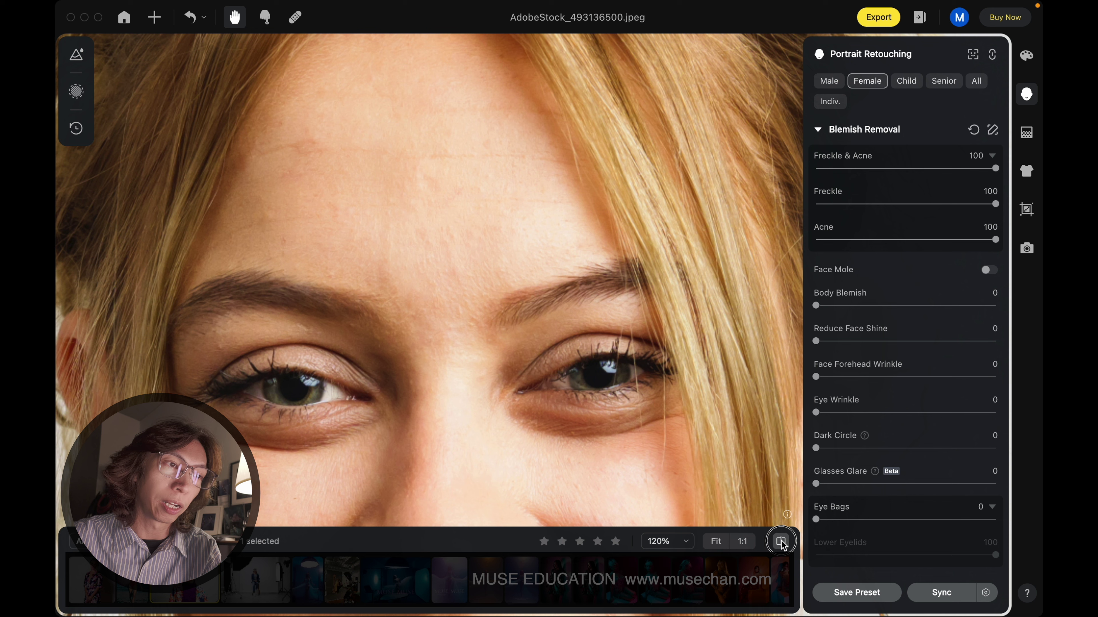
{"action": "left_click", "coordinate": [781, 542]}
{"action": "left_click", "coordinate": [781, 543]}
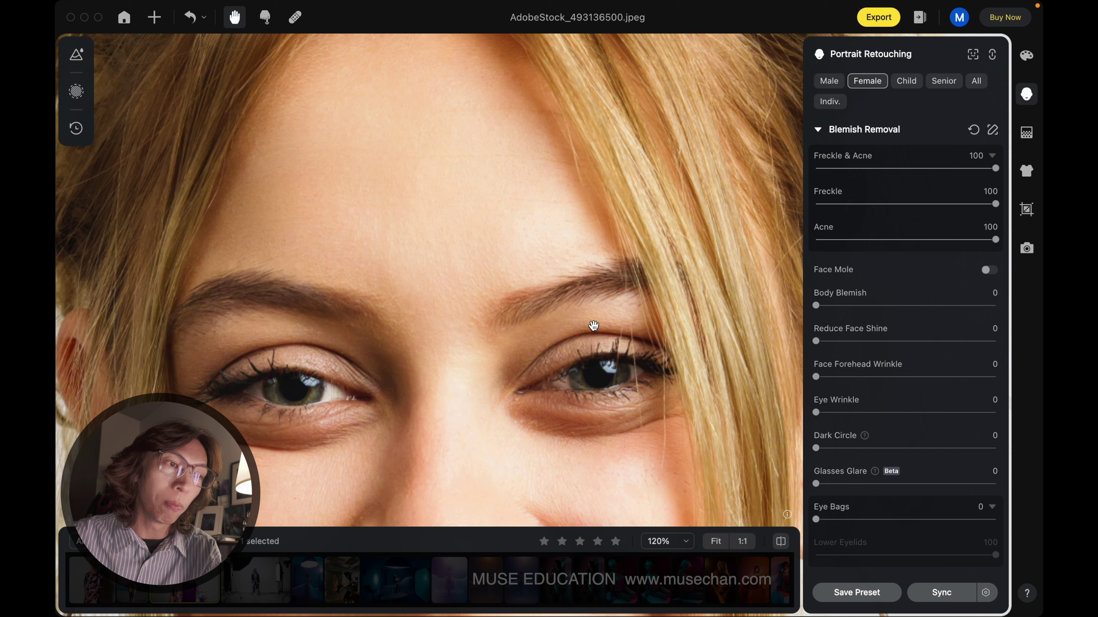
- Move down to the nose, lips and chin and compare the chin blemishes with the original
{"action": "left_click_drag", "start_coordinate": [541, 434], "coordinate": [519, 162]}
{"action": "scroll", "coordinate": [583, 404], "scroll_direction": "down", "scroll_amount": 2}
{"action": "scroll", "coordinate": [578, 341], "scroll_direction": "down", "scroll_amount": 3}
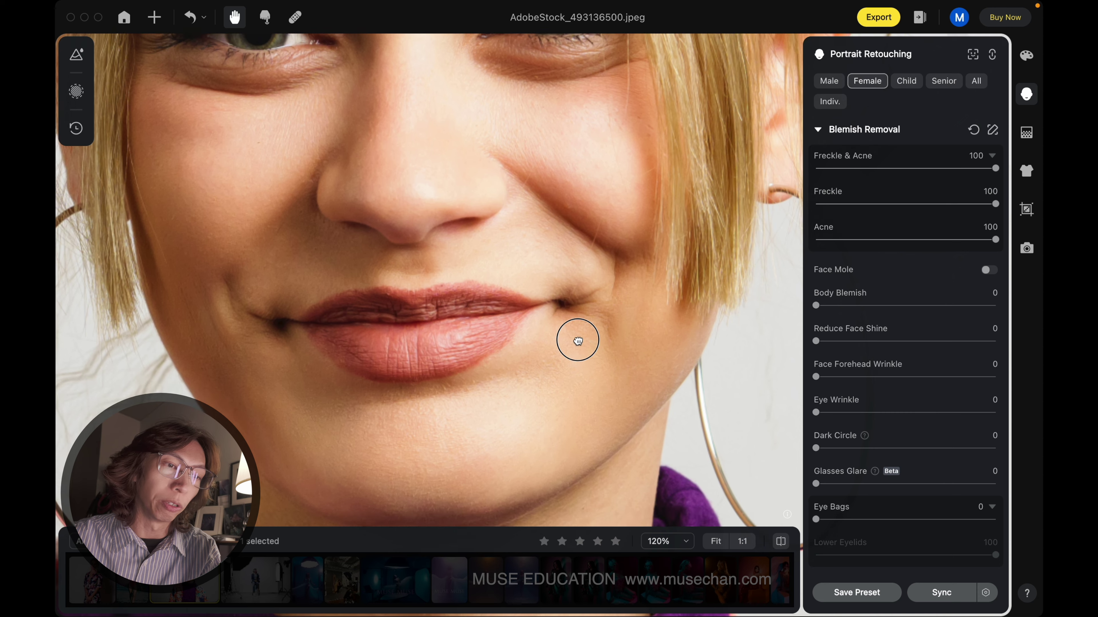
{"action": "left_click", "coordinate": [781, 543]}
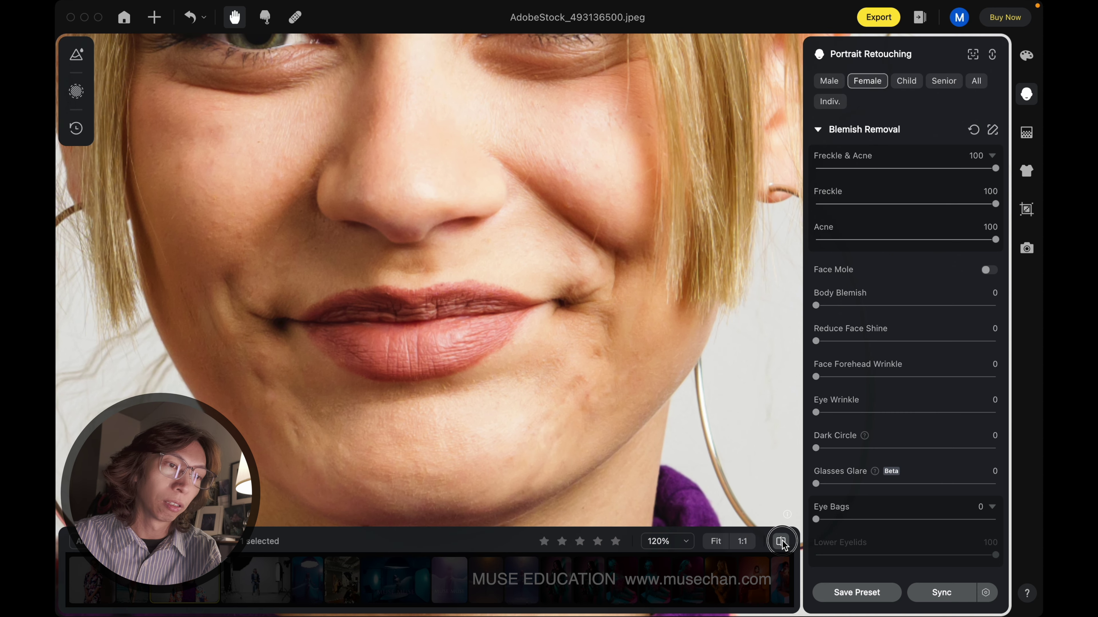
{"action": "scroll", "coordinate": [477, 196], "scroll_direction": "down", "scroll_amount": 5}
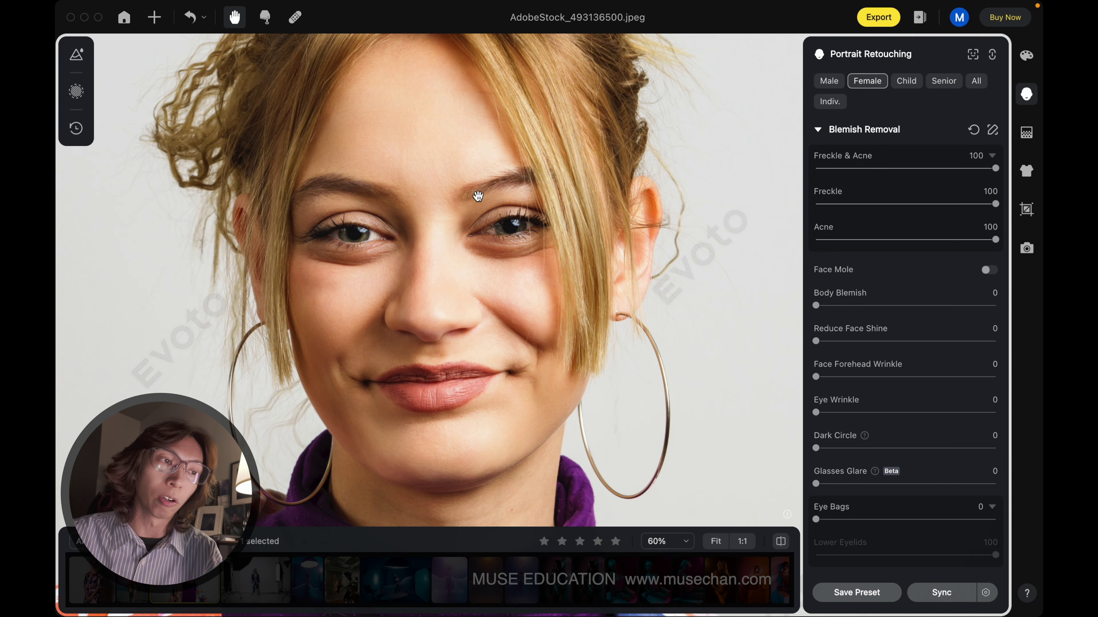
{"action": "scroll", "coordinate": [502, 207], "scroll_direction": "up", "scroll_amount": 1}
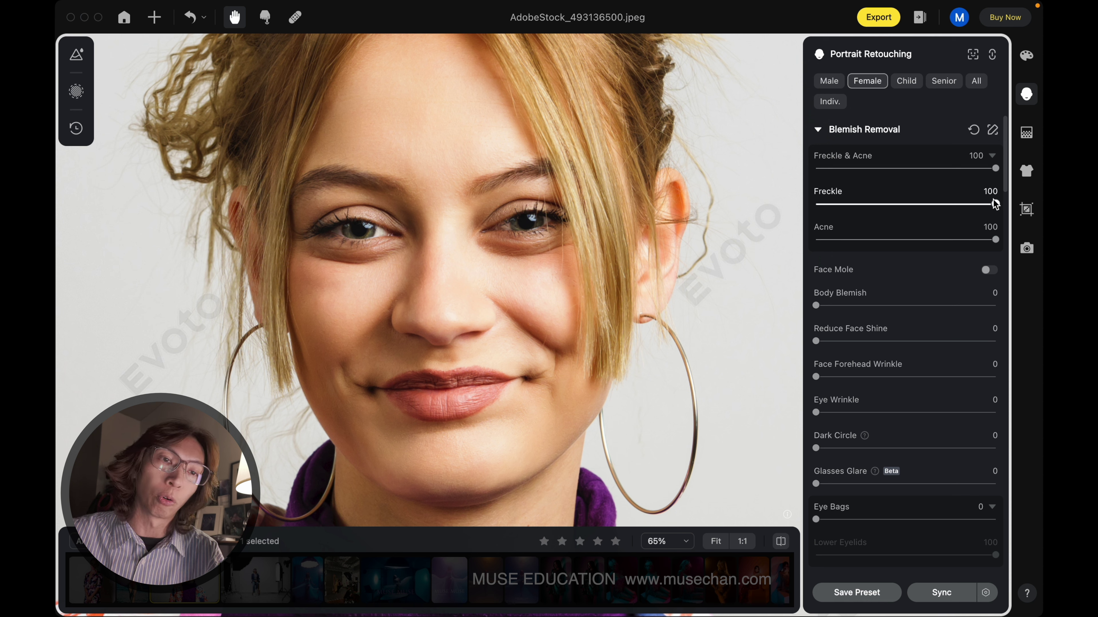
- Keep Freckle at 100 and lower Acne to 59, checking the neck and jacket
{"action": "left_click_drag", "start_coordinate": [995, 205], "coordinate": [946, 205]}
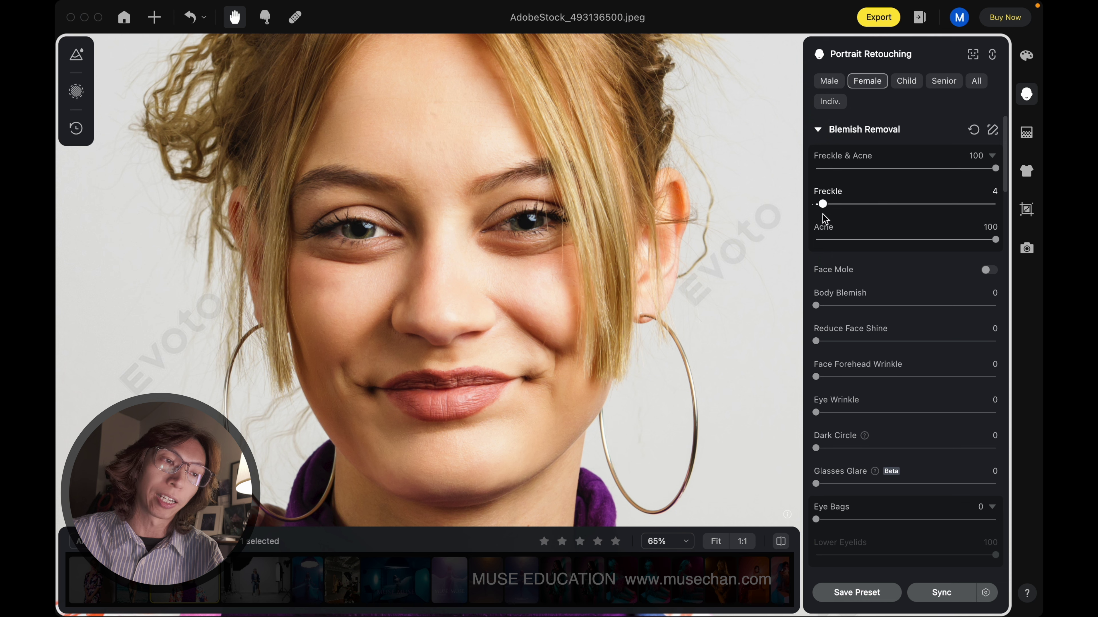
{"action": "double_click", "coordinate": [825, 211]}
{"action": "left_click_drag", "start_coordinate": [994, 240], "coordinate": [935, 240]}
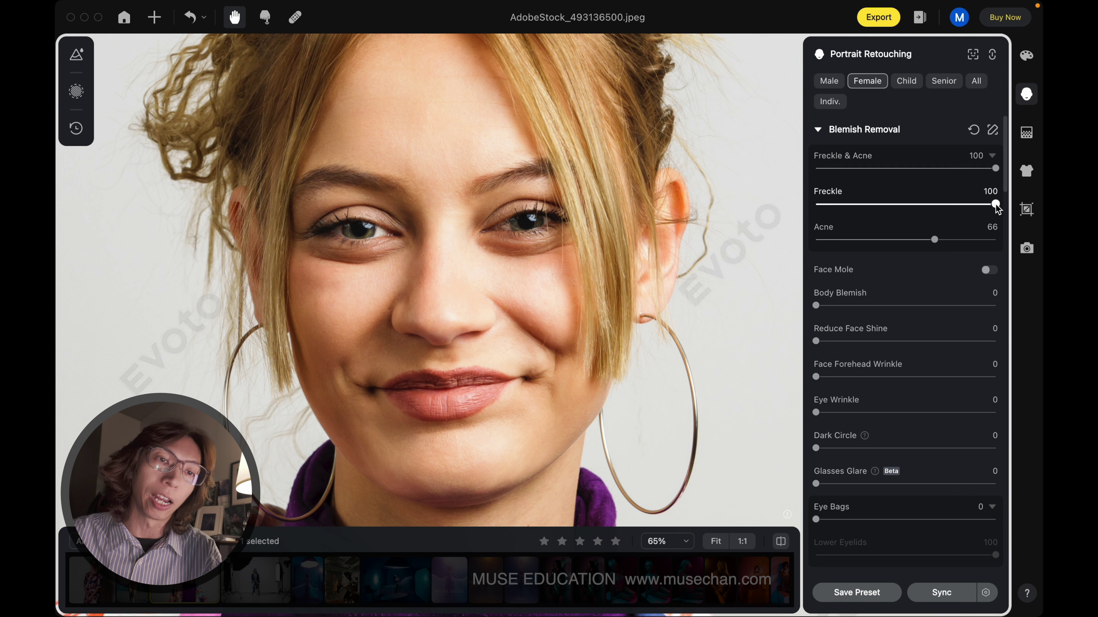
{"action": "left_click_drag", "start_coordinate": [995, 204], "coordinate": [825, 204]}
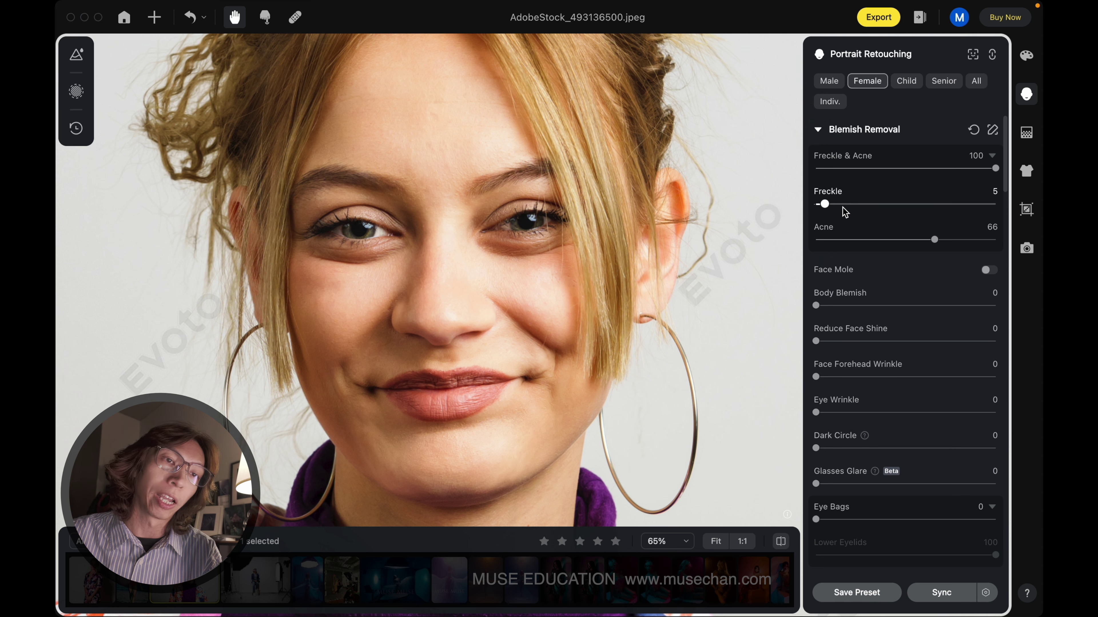
{"action": "scroll", "coordinate": [892, 272], "scroll_direction": "down", "scroll_amount": 2}
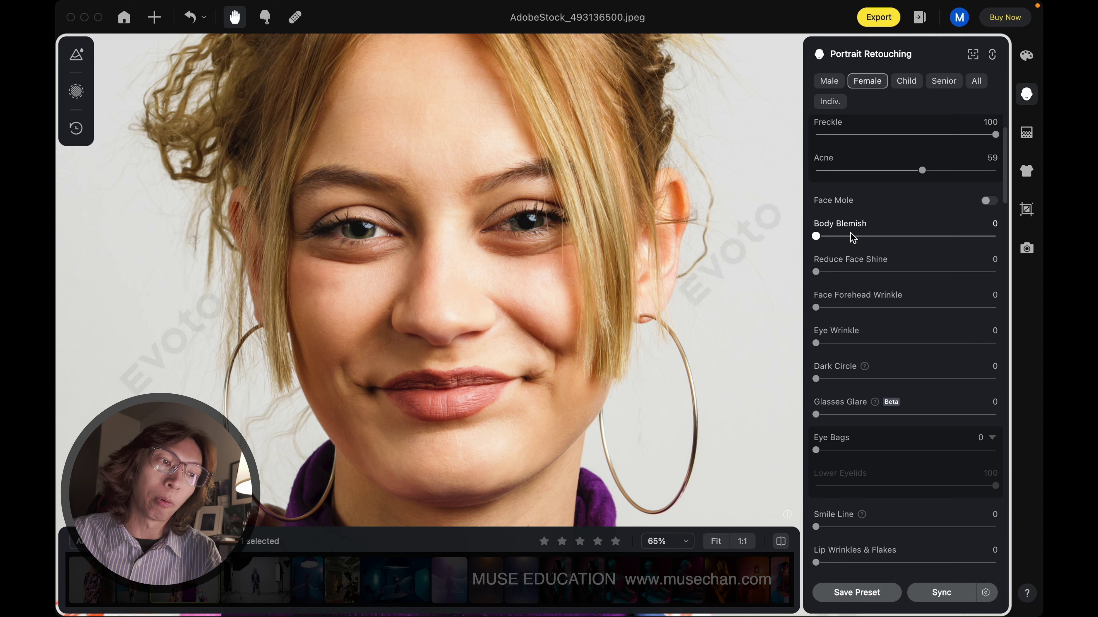
{"action": "scroll", "coordinate": [657, 255], "scroll_direction": "down", "scroll_amount": 5}
{"action": "left_click_drag", "start_coordinate": [577, 475], "coordinate": [577, 265]}
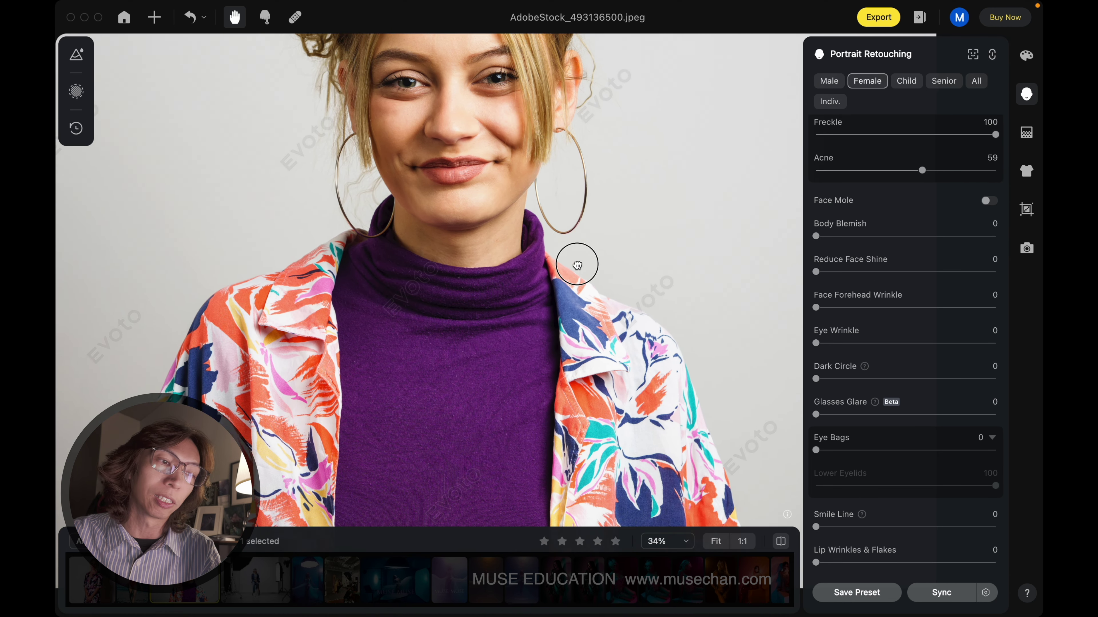
{"action": "scroll", "coordinate": [579, 302], "scroll_direction": "up", "scroll_amount": 3}
{"action": "scroll", "coordinate": [557, 260], "scroll_direction": "up", "scroll_amount": 2}
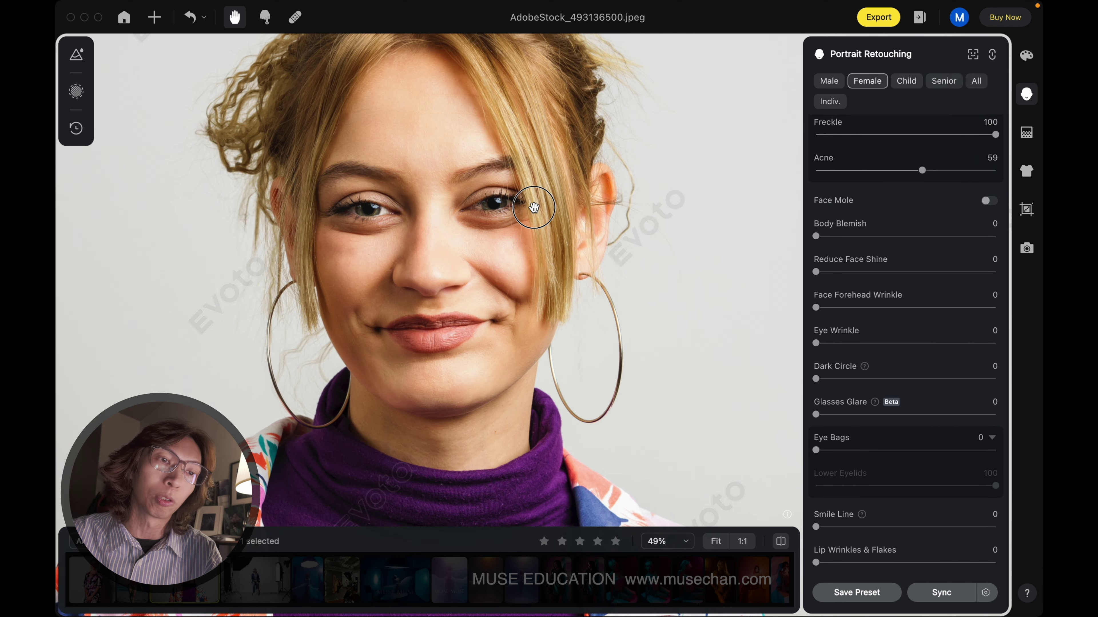
{"action": "scroll", "coordinate": [534, 208], "scroll_direction": "up", "scroll_amount": 3}
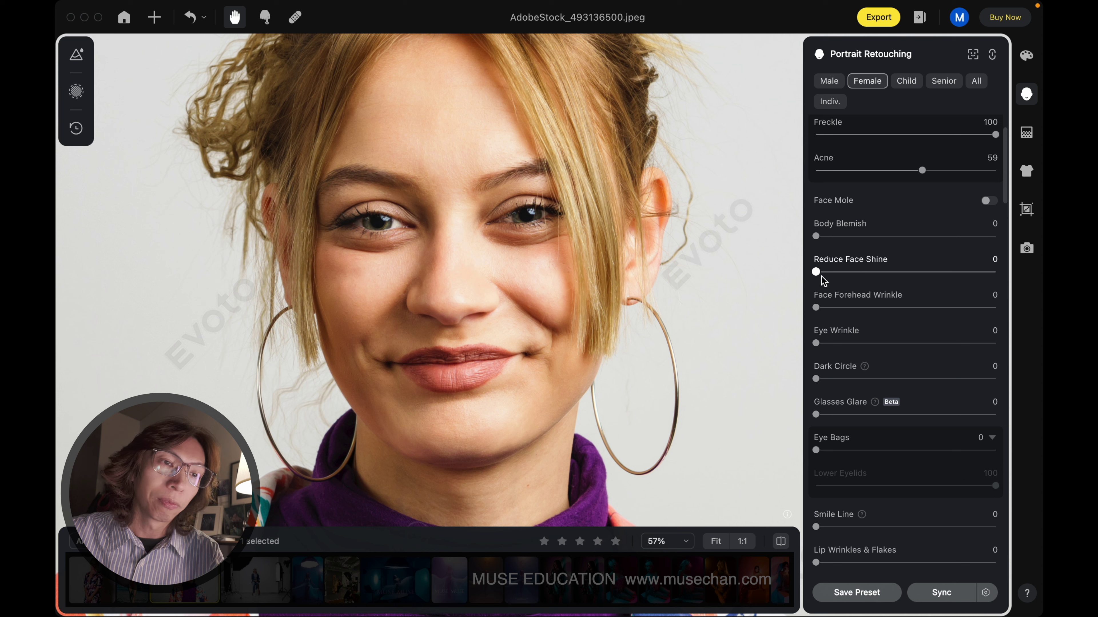
- Set Reduce Face Shine to 78 and Face Forehead Wrinkle to 86
{"action": "mouse_move", "coordinate": [817, 273]}
{"action": "left_mouse_down"}
{"action": "mouse_move", "coordinate": [944, 271]}
{"action": "mouse_move", "coordinate": [949, 282]}
{"action": "left_mouse_up"}
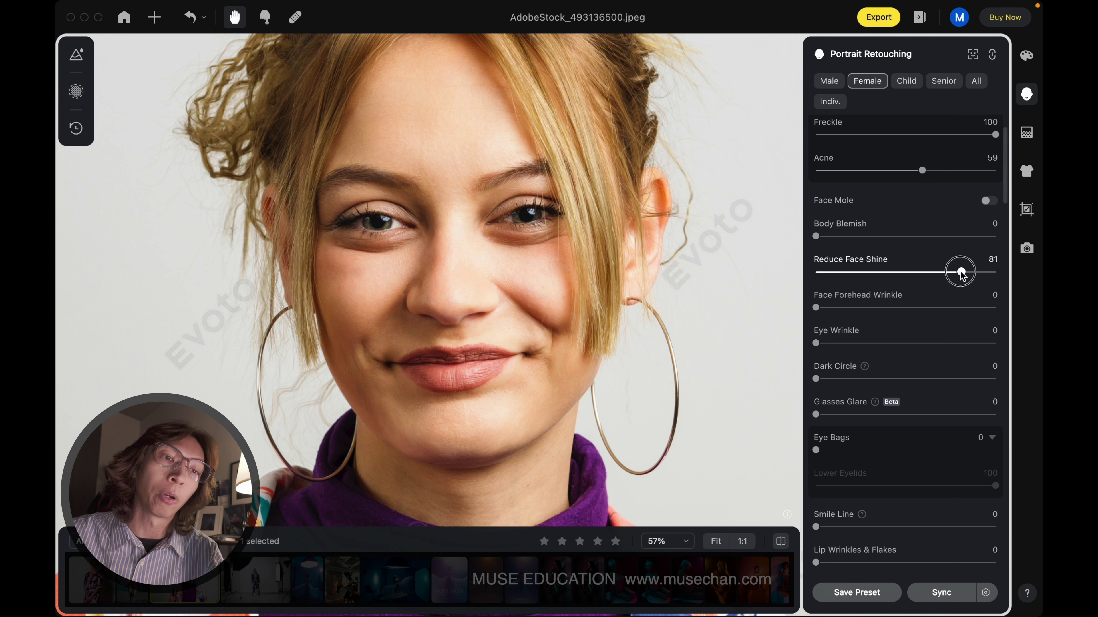
{"action": "left_click_drag", "start_coordinate": [958, 272], "coordinate": [955, 272]}
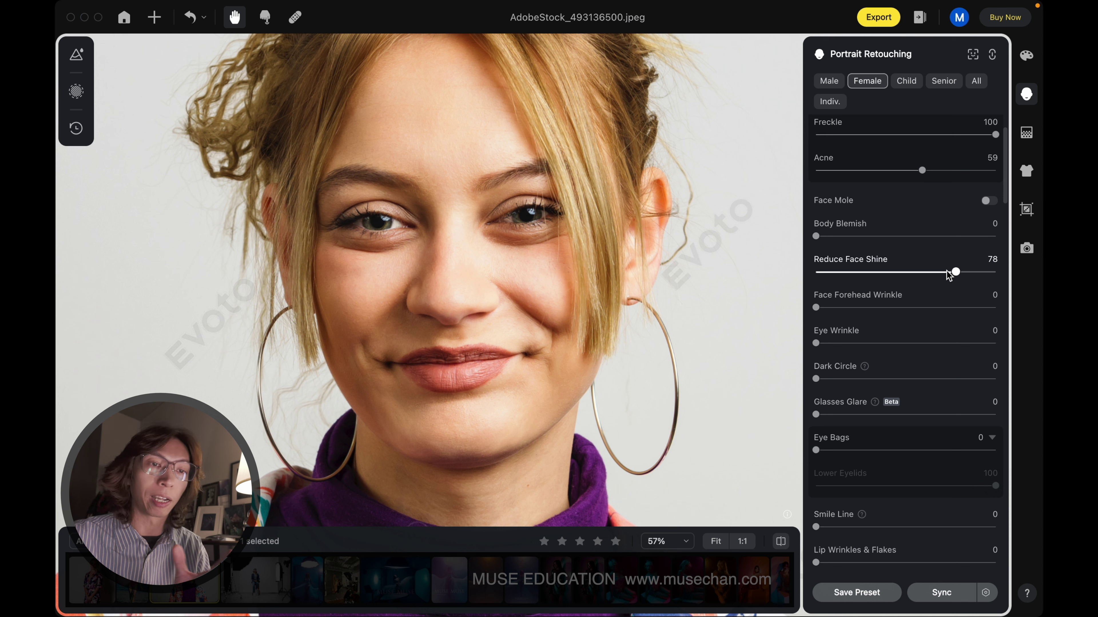
{"action": "left_click", "coordinate": [970, 308]}
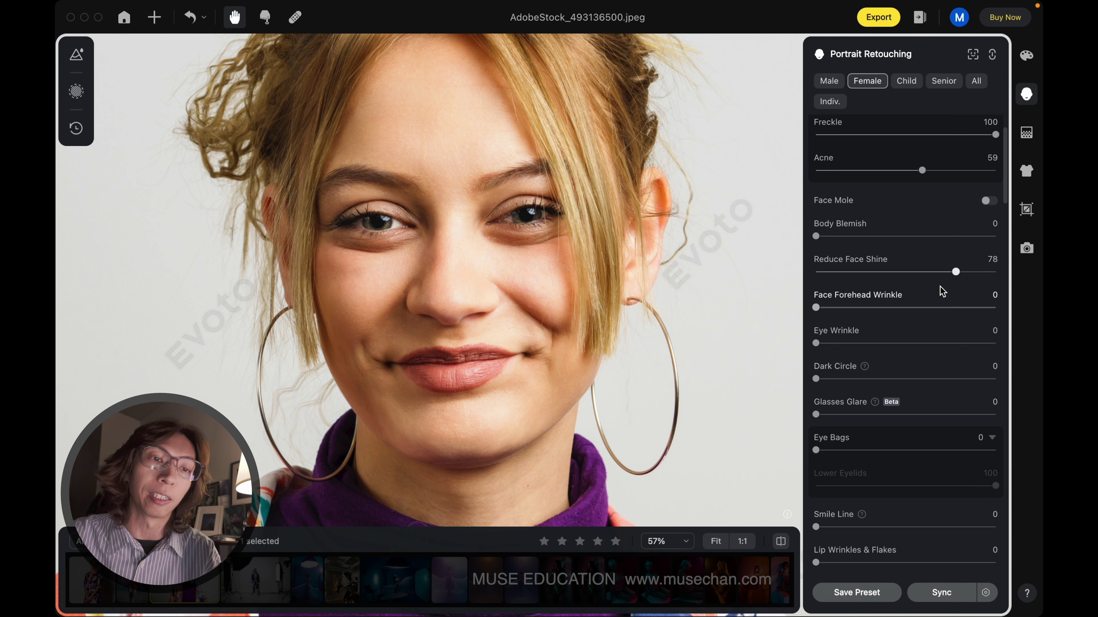
{"action": "scroll", "coordinate": [900, 297], "scroll_direction": "down", "scroll_amount": 2}
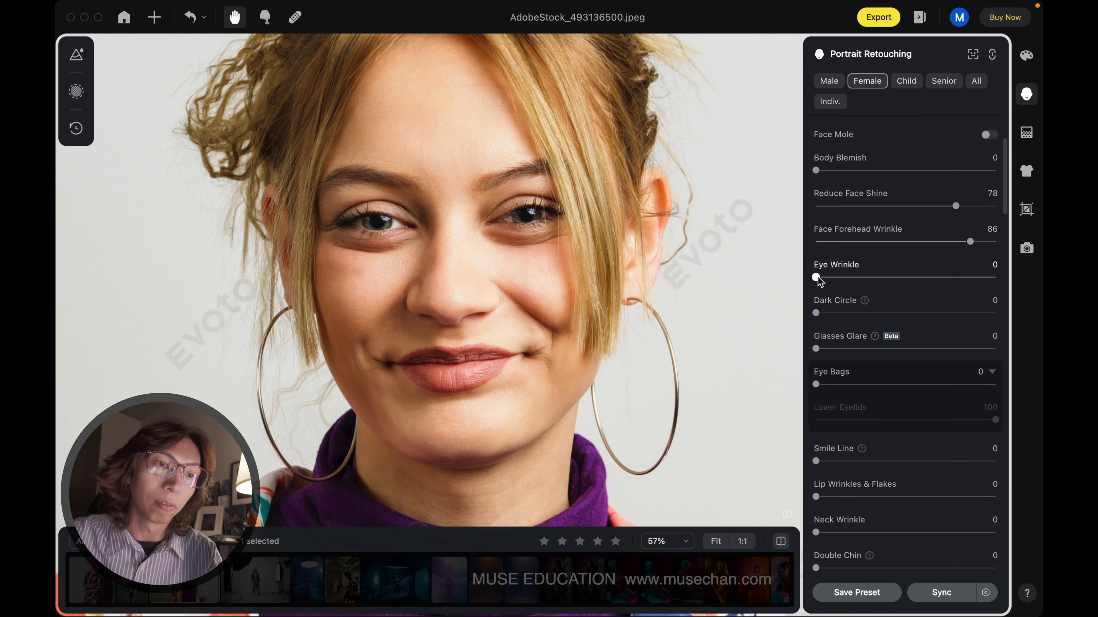
- Soften the eye wrinkles, settling Eye Wrinkle at 61
{"action": "left_click_drag", "start_coordinate": [817, 277], "coordinate": [985, 278]}
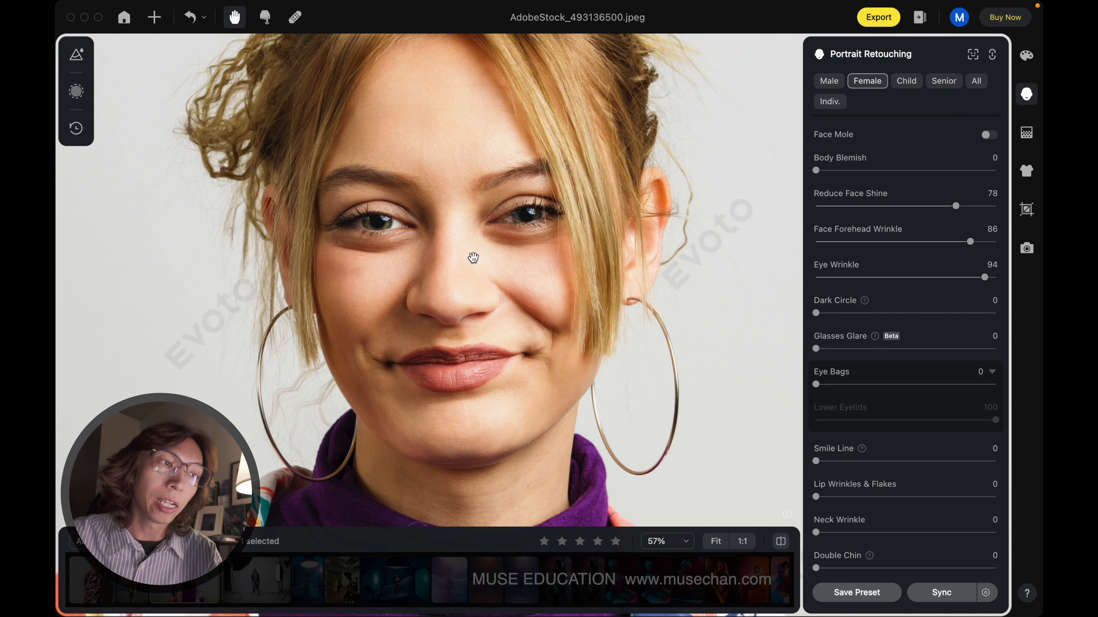
{"action": "scroll", "coordinate": [428, 245], "scroll_direction": "up", "scroll_amount": 2}
{"action": "scroll", "coordinate": [428, 245], "scroll_direction": "up", "scroll_amount": 1}
{"action": "left_click_drag", "start_coordinate": [985, 278], "coordinate": [925, 278]}
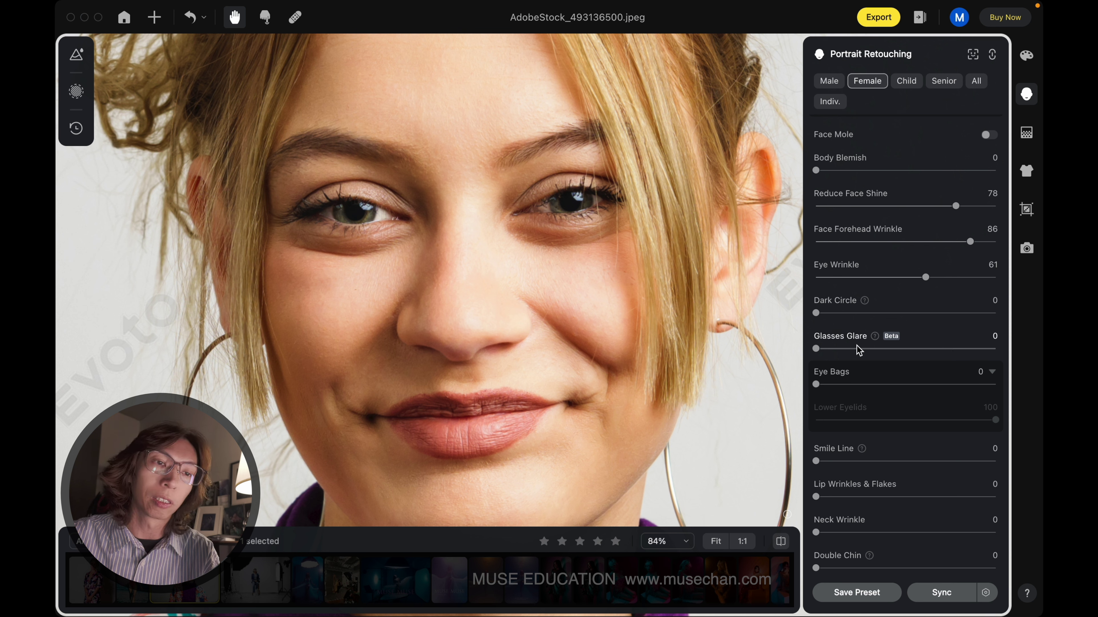
{"action": "left_click_drag", "start_coordinate": [925, 278], "coordinate": [911, 280]}
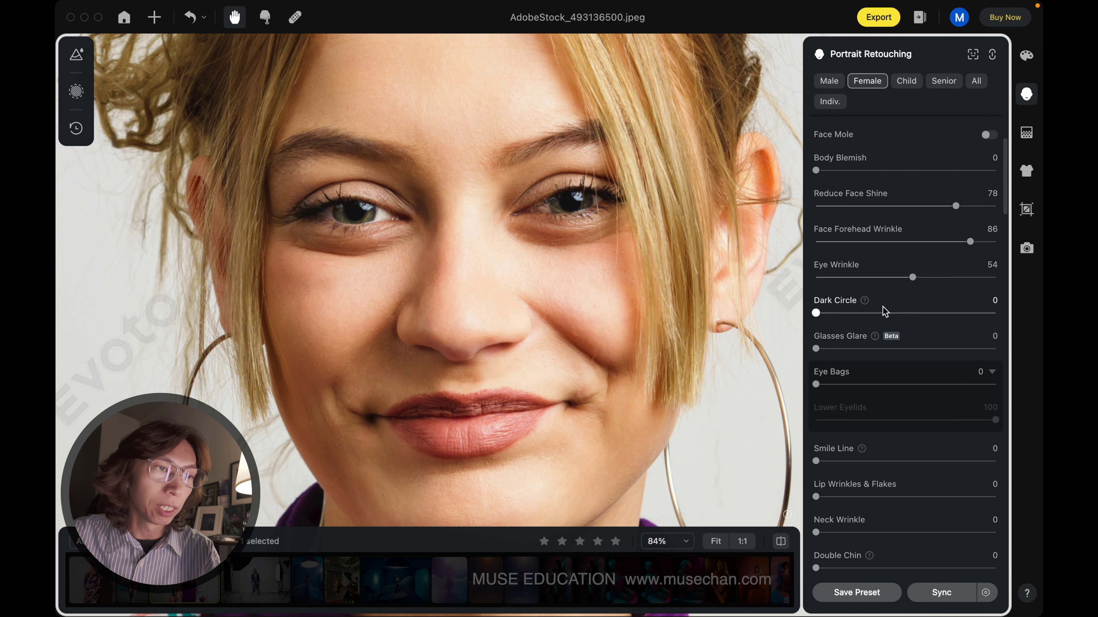
{"action": "left_click_drag", "start_coordinate": [816, 313], "coordinate": [932, 314]}
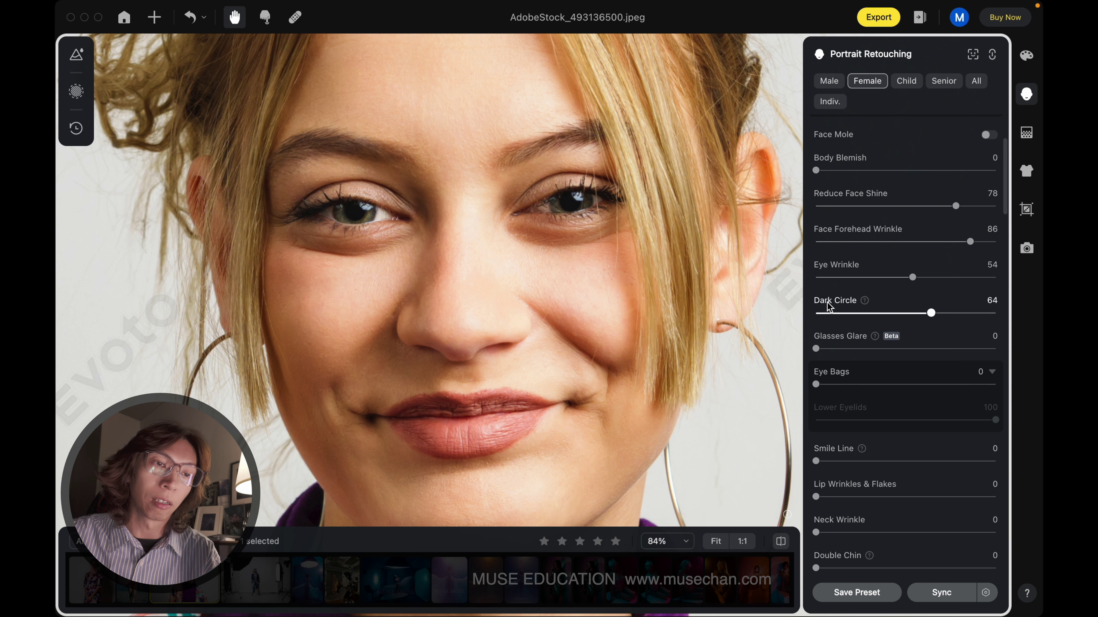
{"action": "left_click_drag", "start_coordinate": [816, 385], "coordinate": [952, 391]}
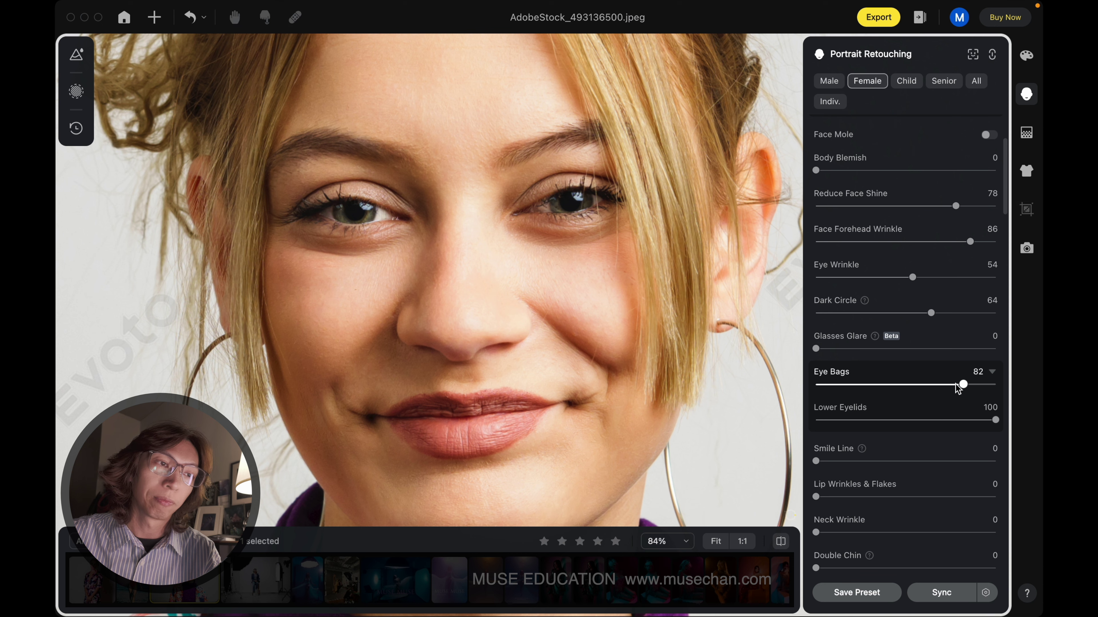
{"action": "left_click", "coordinate": [780, 542]}
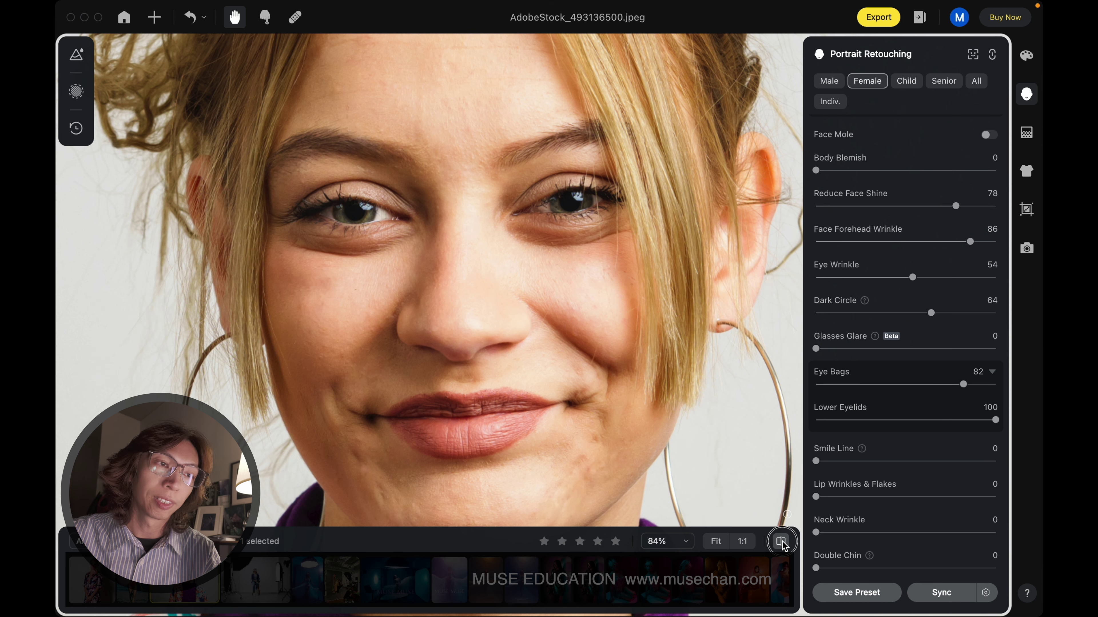
{"action": "left_click", "coordinate": [780, 542]}
{"action": "left_click", "coordinate": [780, 541]}
{"action": "scroll", "coordinate": [690, 360], "scroll_direction": "down", "scroll_amount": 3}
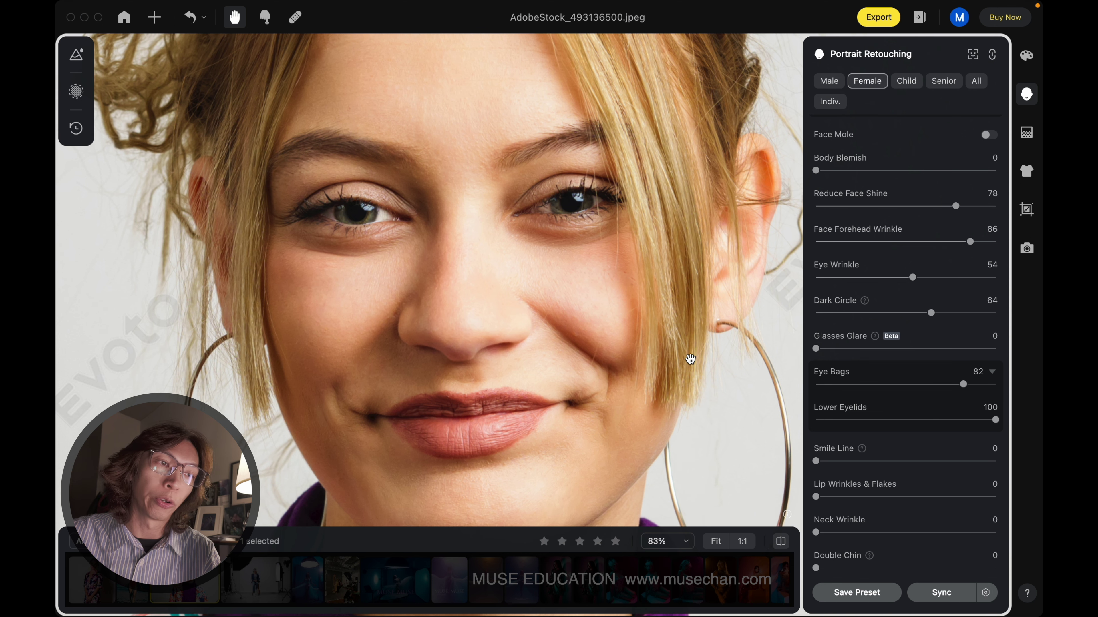
{"action": "left_click_drag", "start_coordinate": [690, 360], "coordinate": [658, 346]}
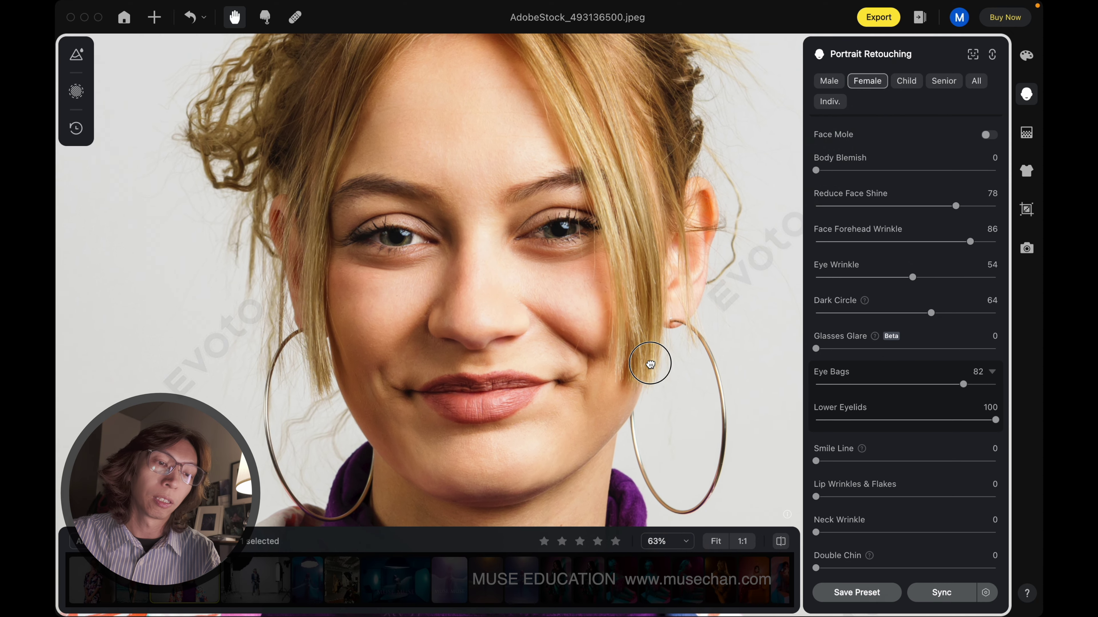
{"action": "left_click", "coordinate": [781, 541]}
{"action": "left_click", "coordinate": [780, 541]}
{"action": "left_click", "coordinate": [780, 541]}
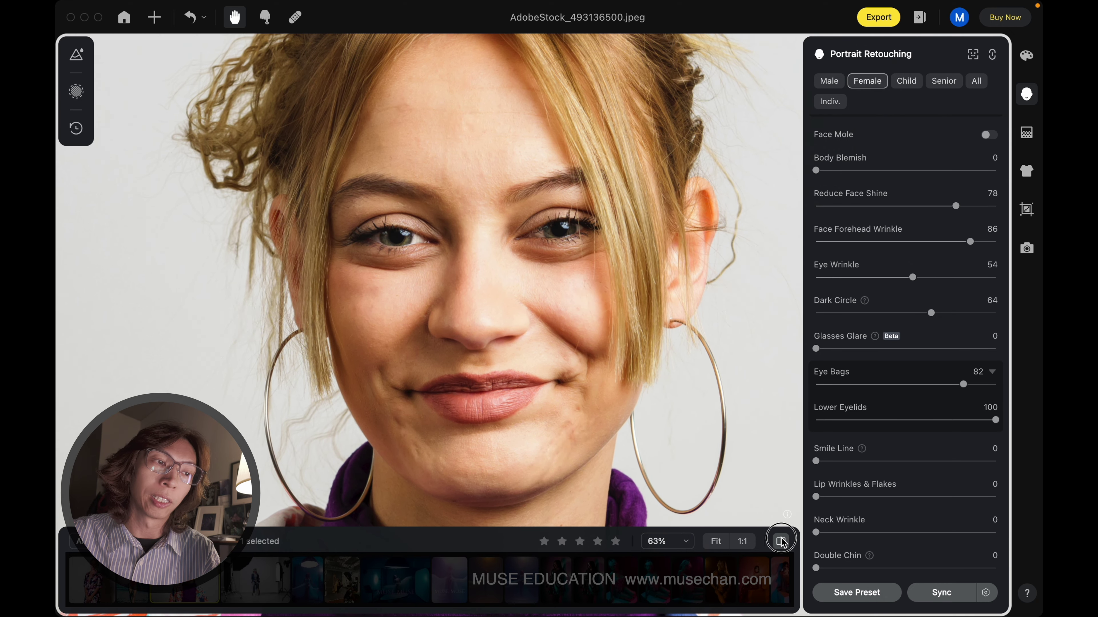
{"action": "scroll", "coordinate": [946, 366], "scroll_direction": "down", "scroll_amount": 1}
{"action": "scroll", "coordinate": [946, 366], "scroll_direction": "down", "scroll_amount": 2}
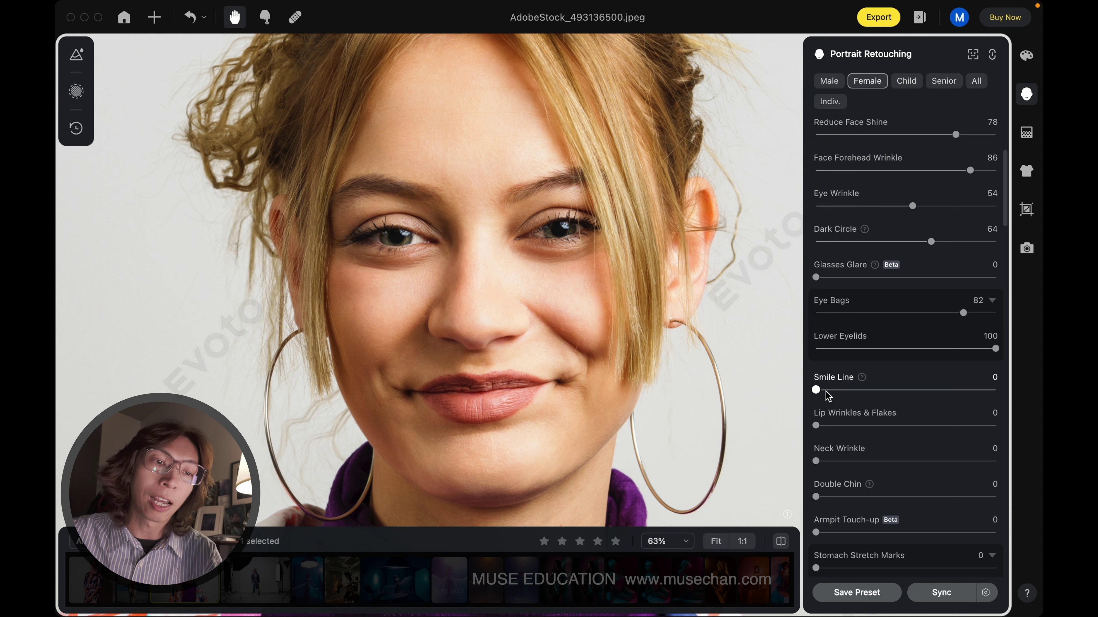
- Raise Smile Line to 78 and compare the mouth creases before and after
{"action": "left_click_drag", "start_coordinate": [816, 390], "coordinate": [935, 391]}
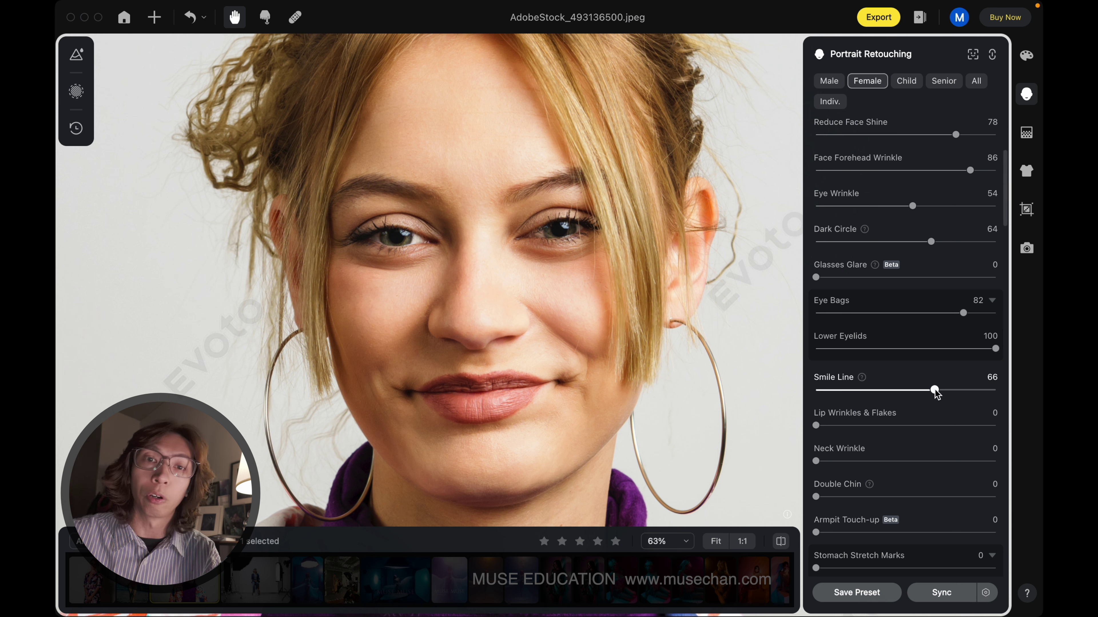
{"action": "left_click_drag", "start_coordinate": [935, 390], "coordinate": [955, 390]}
{"action": "scroll", "coordinate": [556, 333], "scroll_direction": "down", "scroll_amount": 2}
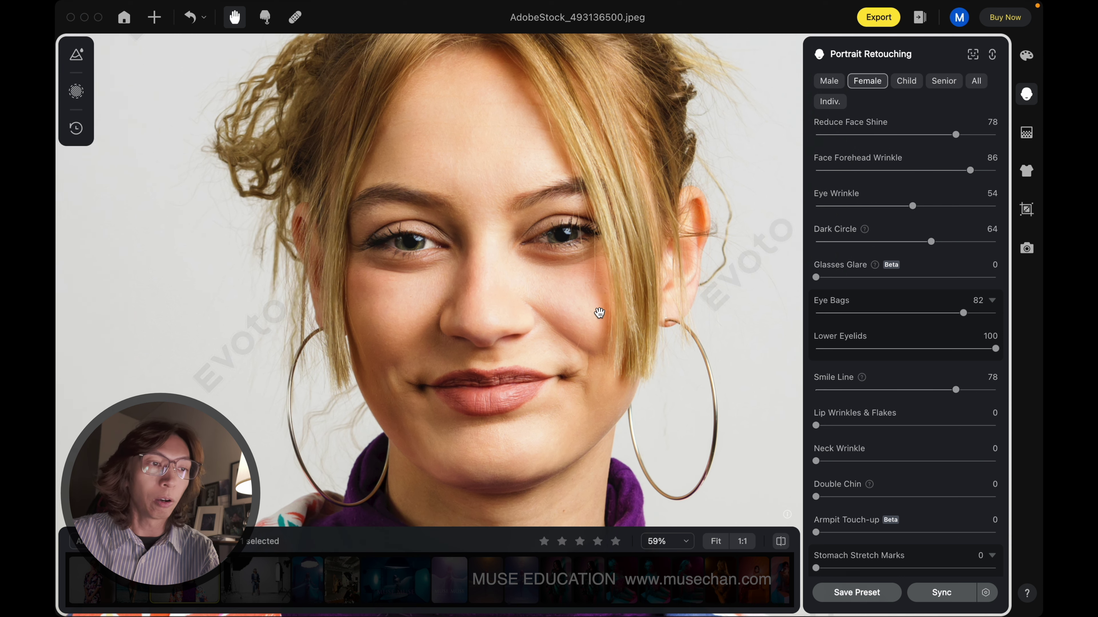
{"action": "left_click_drag", "start_coordinate": [596, 311], "coordinate": [589, 307]}
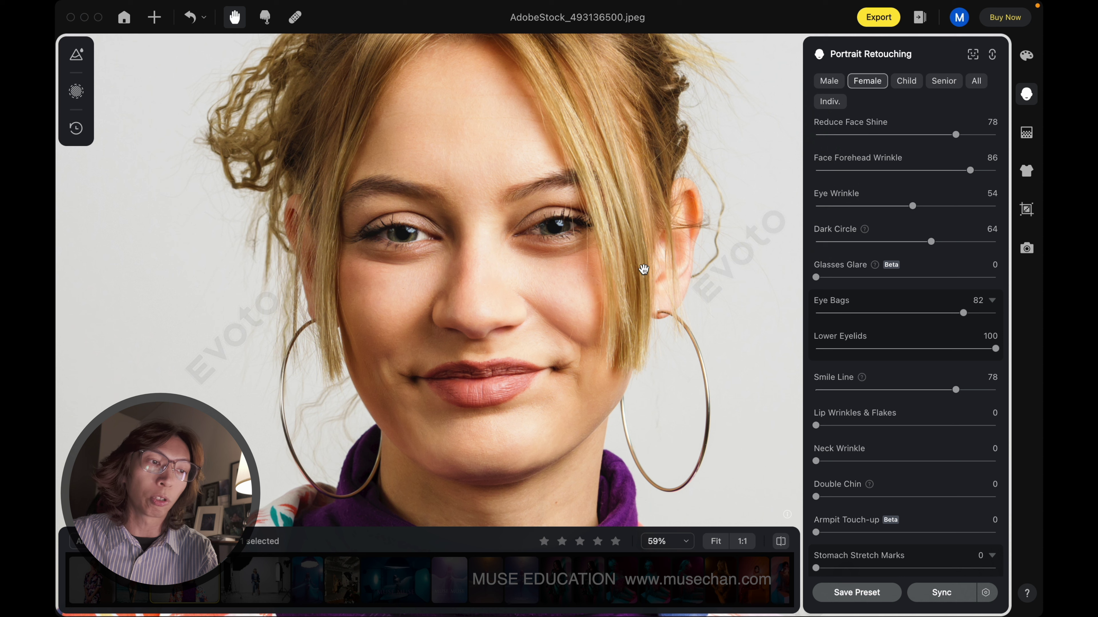
{"action": "left_click", "coordinate": [781, 542]}
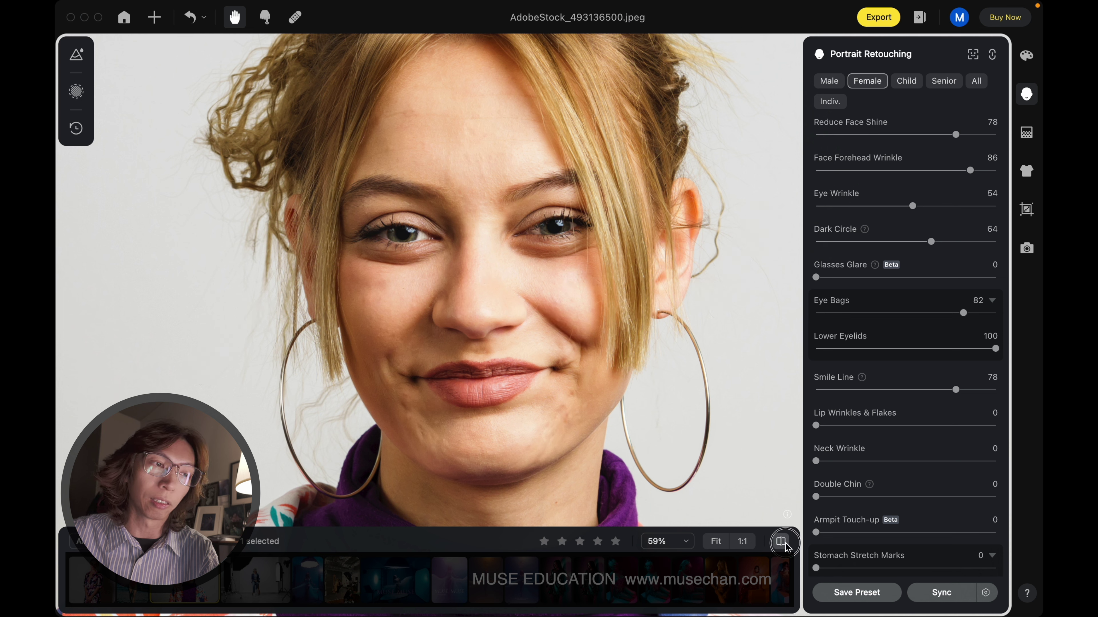
{"action": "left_click", "coordinate": [782, 543]}
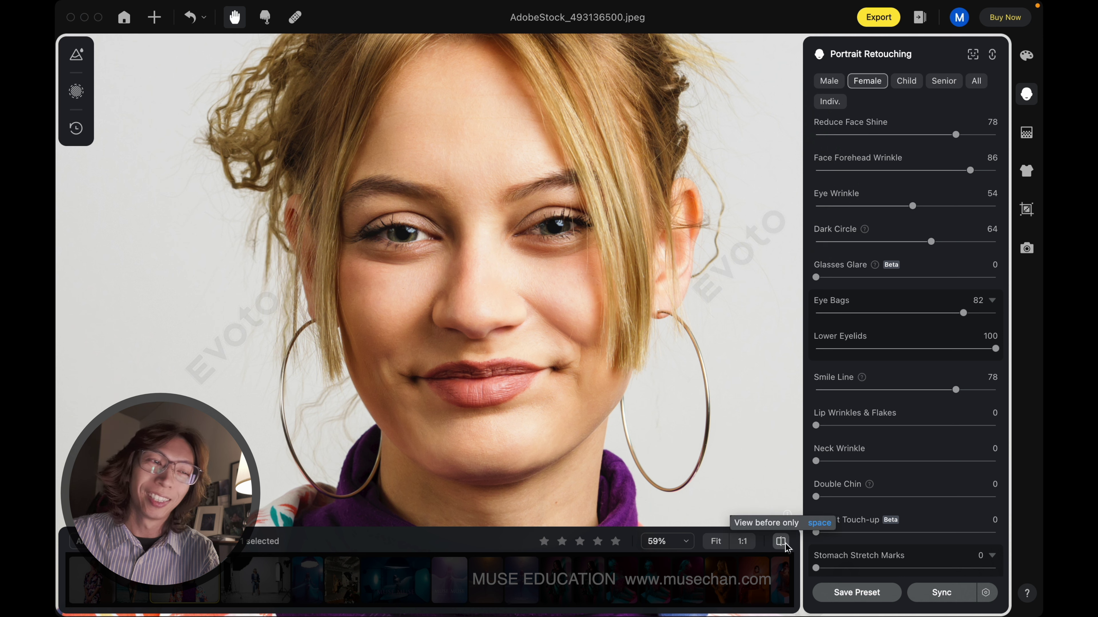
{"action": "left_click", "coordinate": [782, 542]}
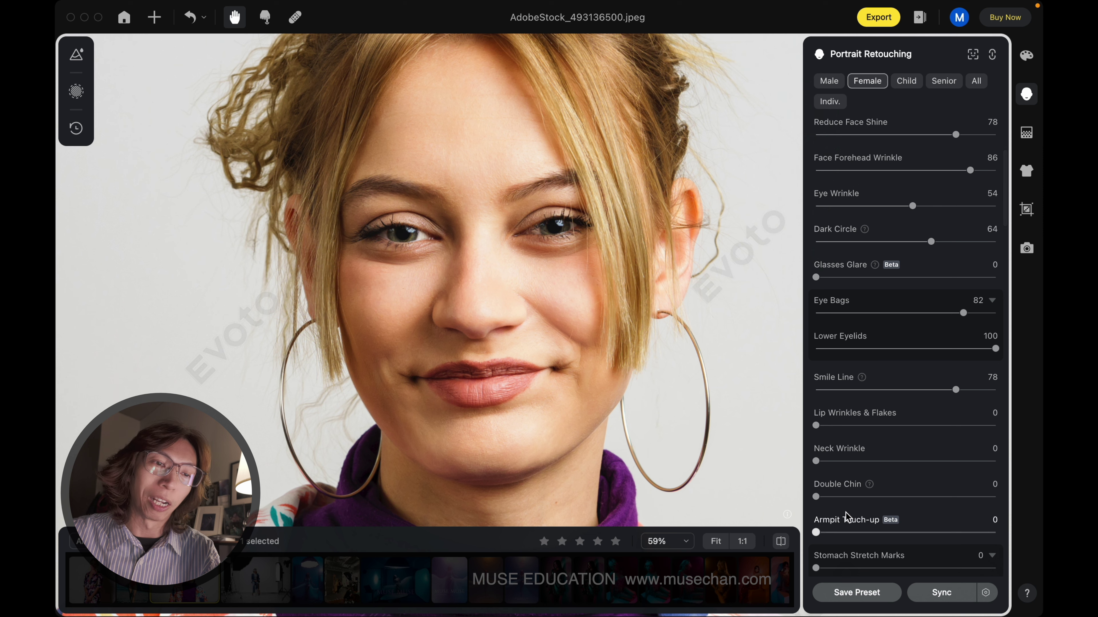
- Raise Lip Wrinkles & Flakes to about 87
{"action": "scroll", "coordinate": [502, 412], "scroll_direction": "up", "scroll_amount": 2}
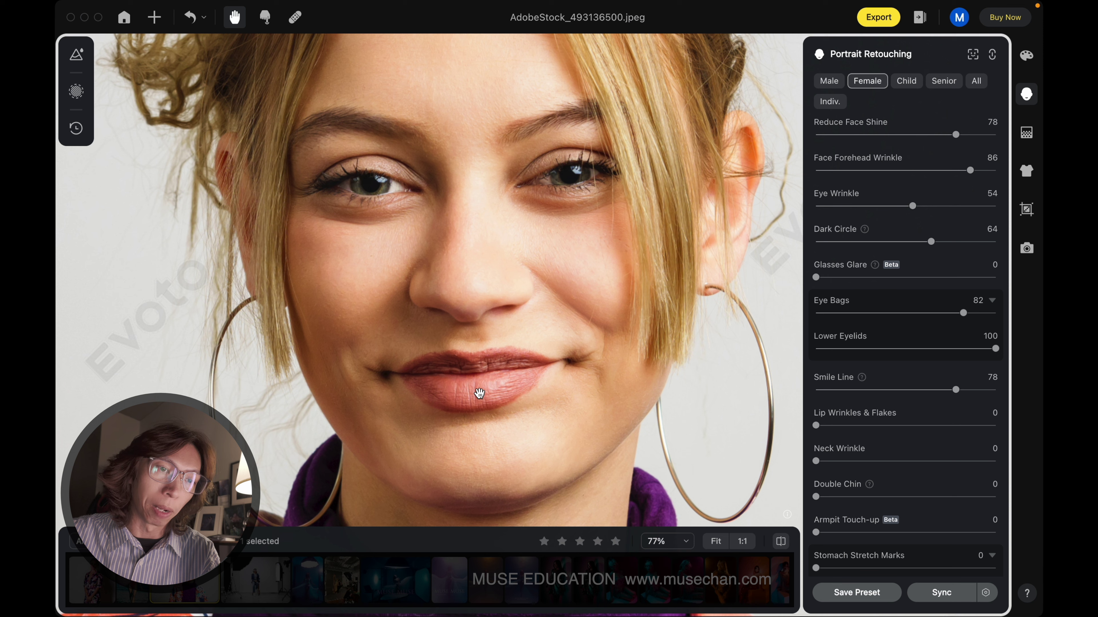
{"action": "left_click_drag", "start_coordinate": [816, 426], "coordinate": [972, 425]}
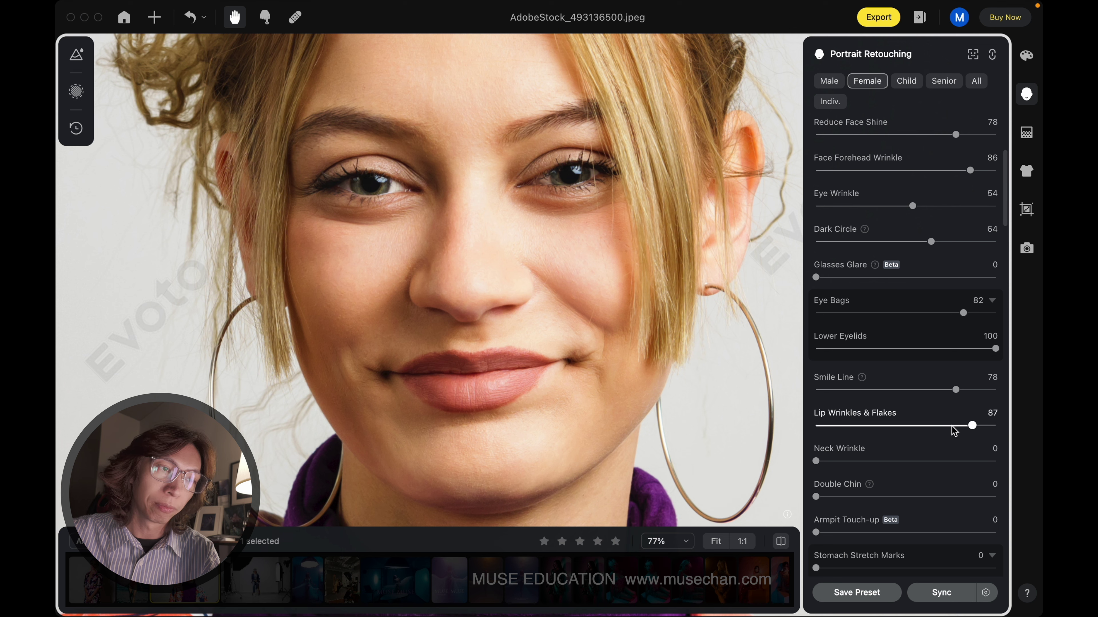
{"action": "scroll", "coordinate": [448, 368], "scroll_direction": "up", "scroll_amount": 2}
{"action": "scroll", "coordinate": [514, 331], "scroll_direction": "up", "scroll_amount": 1}
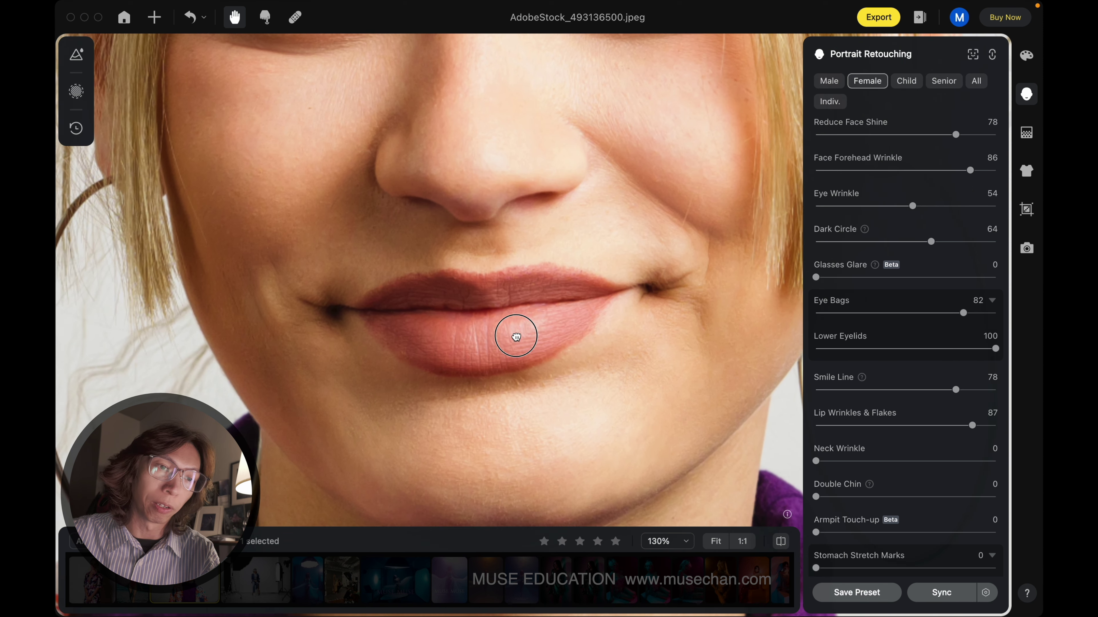
- Ease Smile Line back to 66 and Lip Wrinkles & Flakes to 61, then inspect the lips
{"action": "left_click_drag", "start_coordinate": [956, 390], "coordinate": [934, 390]}
{"action": "left_click_drag", "start_coordinate": [972, 426], "coordinate": [925, 426]}
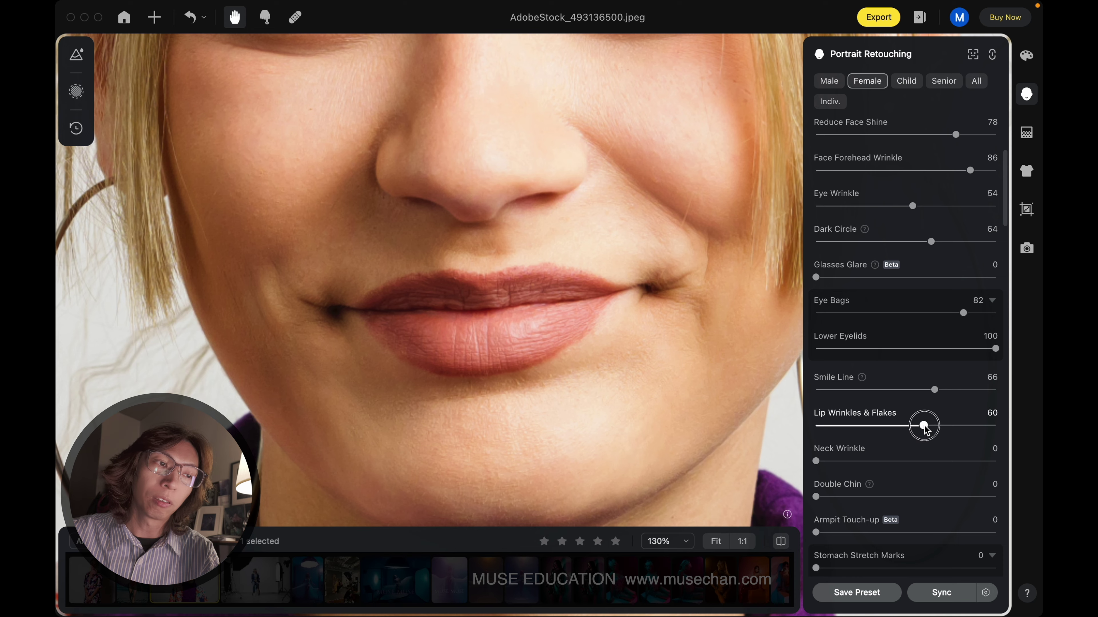
{"action": "scroll", "coordinate": [551, 292], "scroll_direction": "down", "scroll_amount": 3}
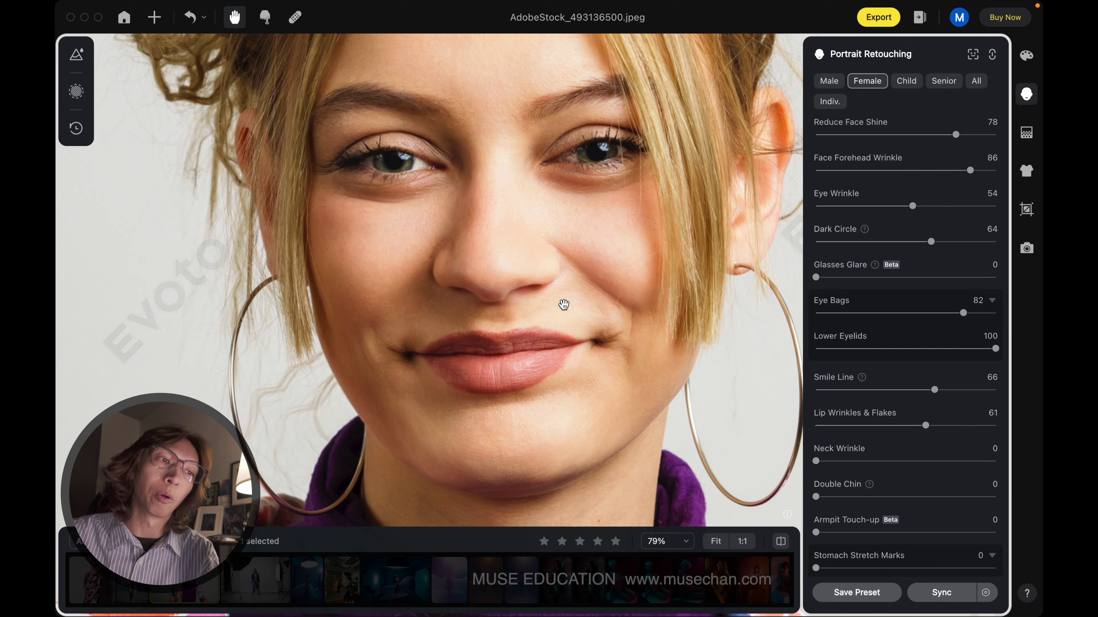
{"action": "scroll", "coordinate": [563, 304], "scroll_direction": "down", "scroll_amount": 1}
{"action": "left_click_drag", "start_coordinate": [572, 299], "coordinate": [558, 312]}
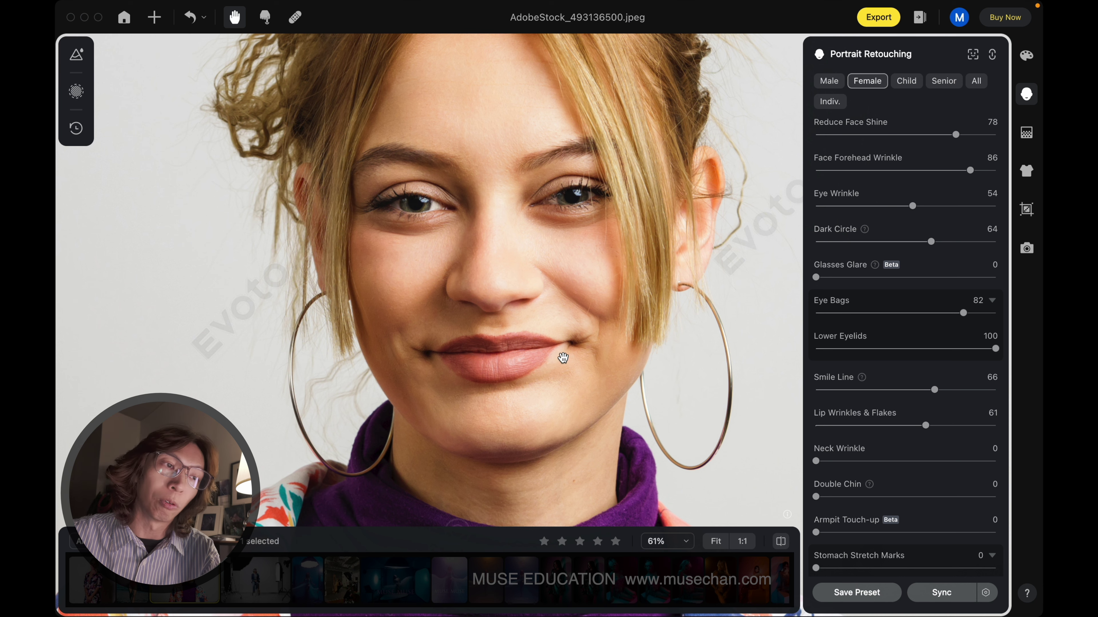
{"action": "scroll", "coordinate": [529, 353], "scroll_direction": "up", "scroll_amount": 2}
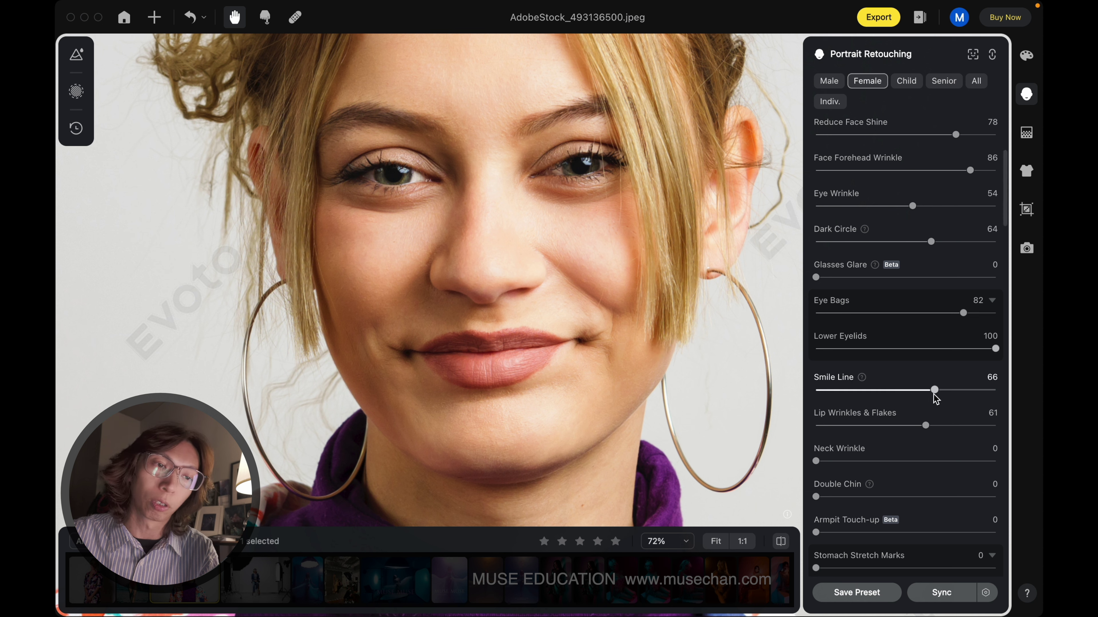
{"action": "scroll", "coordinate": [942, 411], "scroll_direction": "down", "scroll_amount": 2}
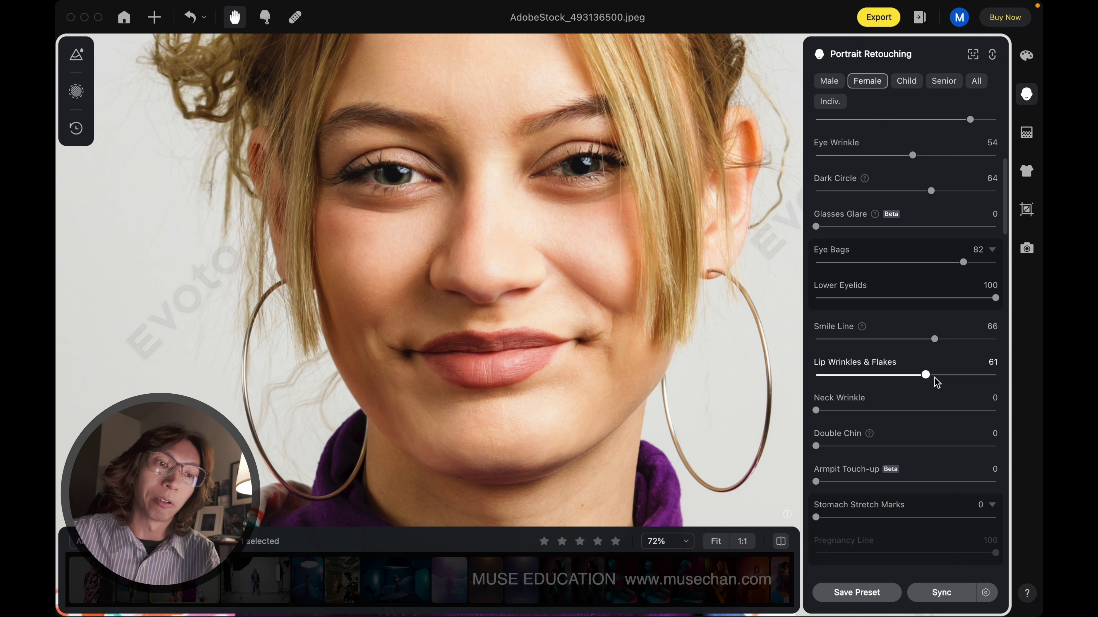
- Bring the neck into view and set Neck Wrinkle to 72
{"action": "scroll", "coordinate": [614, 419], "scroll_direction": "down", "scroll_amount": 1}
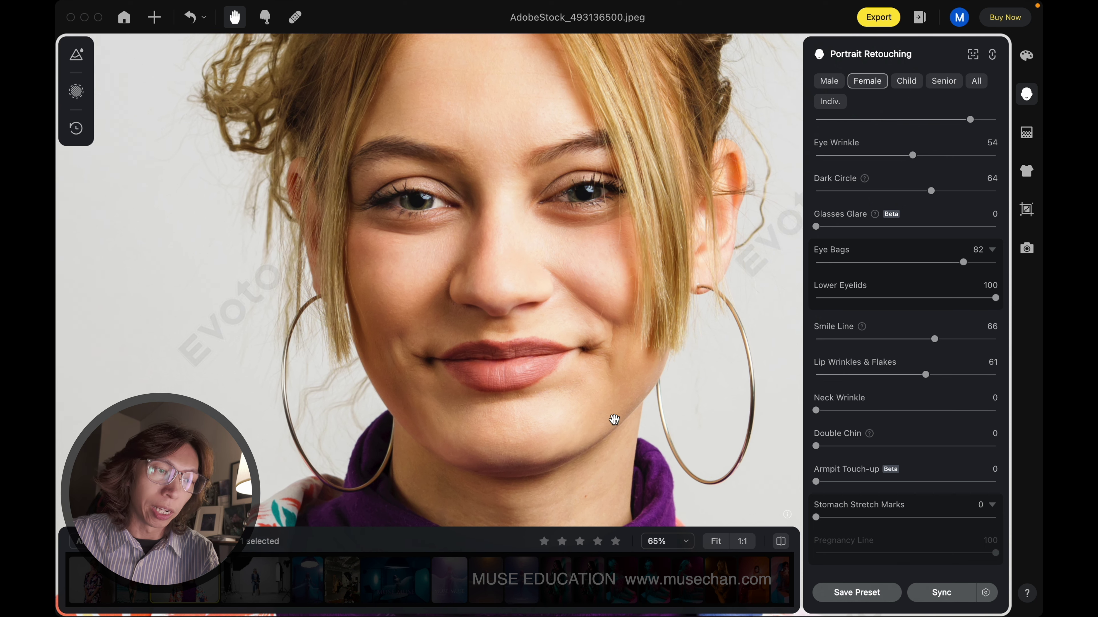
{"action": "left_click_drag", "start_coordinate": [614, 419], "coordinate": [590, 338]}
{"action": "left_click_drag", "start_coordinate": [816, 410], "coordinate": [945, 410]}
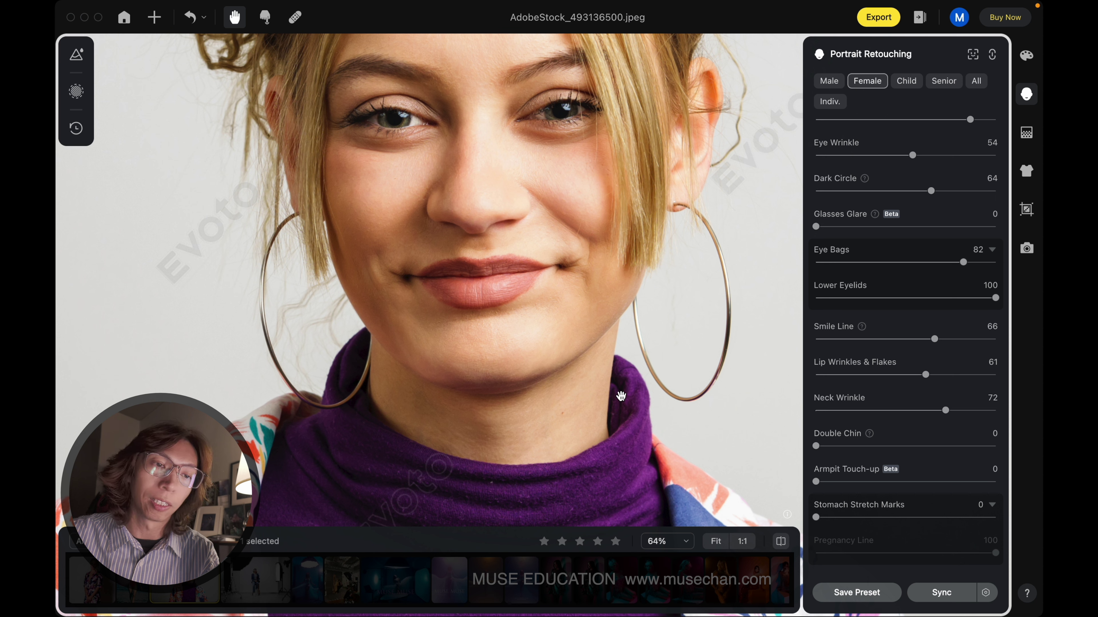
- Reduce the double chin, setting Double Chin to 46
{"action": "left_click_drag", "start_coordinate": [618, 338], "coordinate": [613, 400]}
{"action": "left_click_drag", "start_coordinate": [816, 445], "coordinate": [891, 445]}
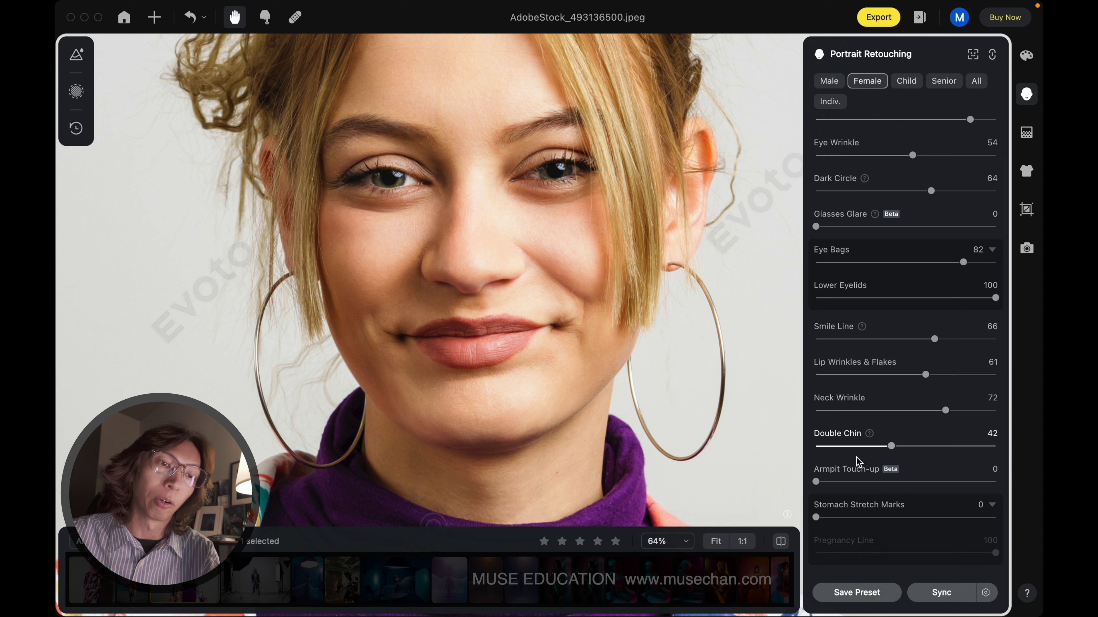
{"action": "left_click_drag", "start_coordinate": [891, 446], "coordinate": [898, 445]}
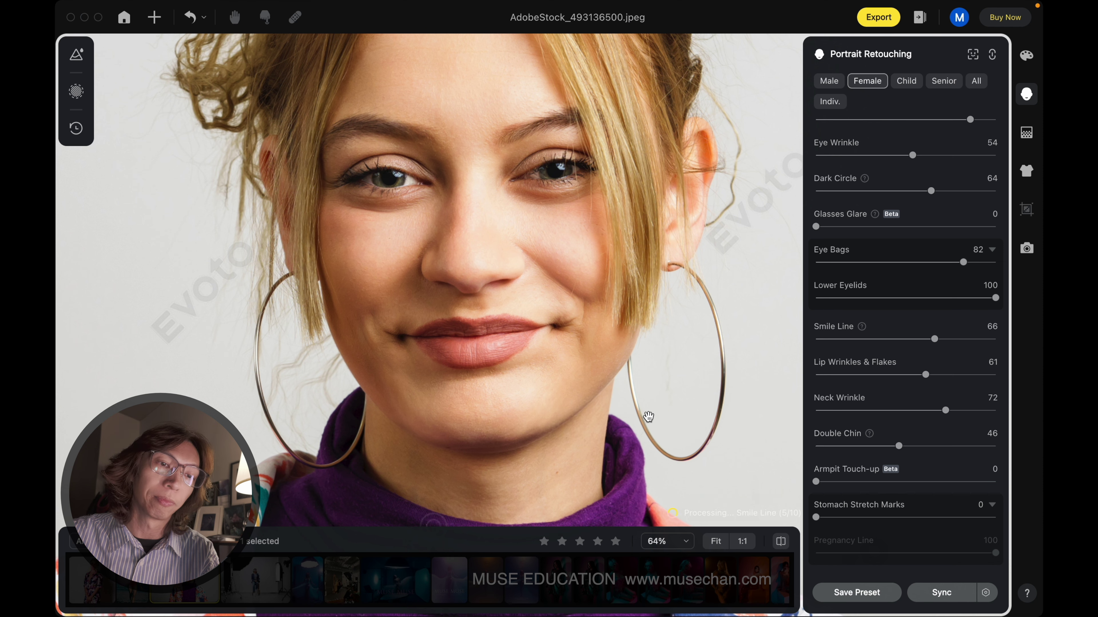
{"action": "scroll", "coordinate": [752, 403], "scroll_direction": "up", "scroll_amount": 3}
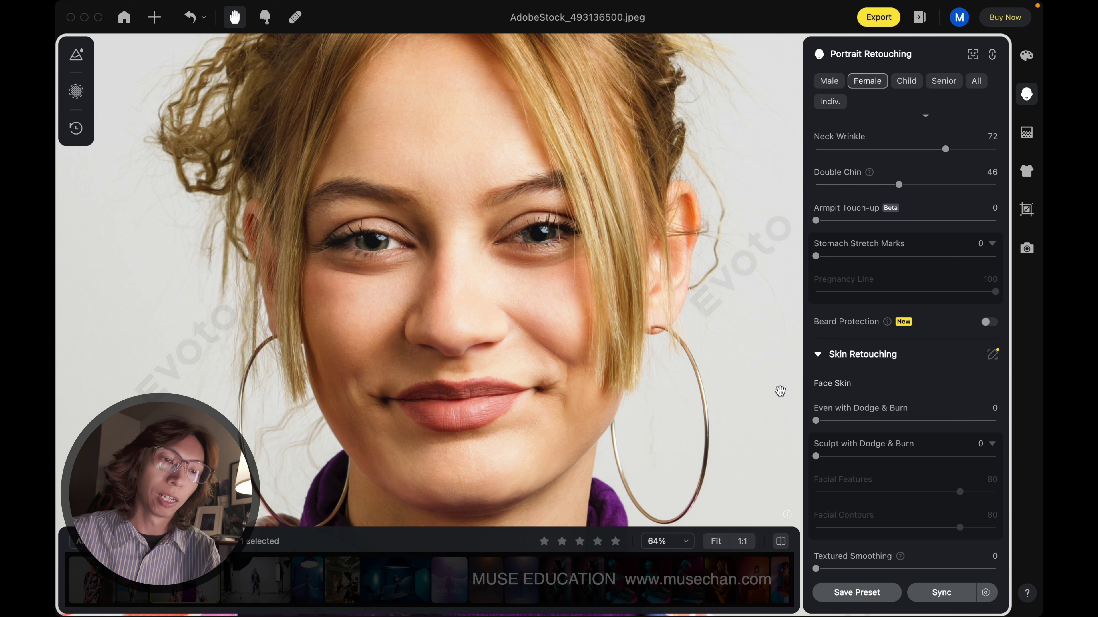
- Set Even with Dodge & Burn to 100 after a weaker trial, and Sculpt with Dodge & Burn to 100
{"action": "left_click_drag", "start_coordinate": [665, 396], "coordinate": [669, 390]}
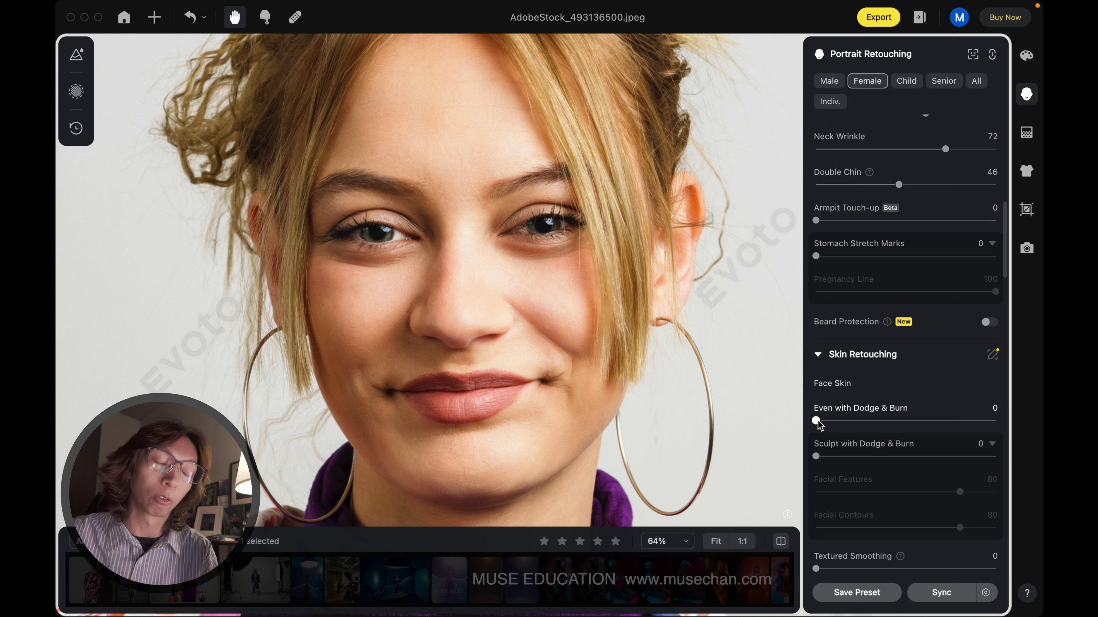
{"action": "left_click_drag", "start_coordinate": [817, 420], "coordinate": [994, 422]}
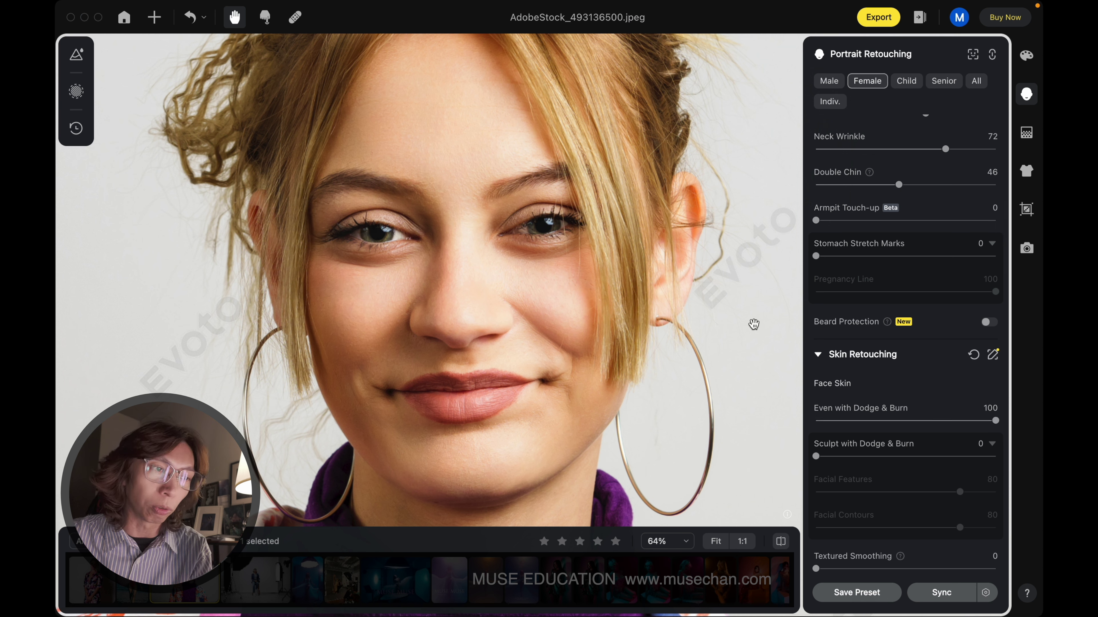
{"action": "scroll", "coordinate": [583, 270], "scroll_direction": "down", "scroll_amount": 2}
{"action": "scroll", "coordinate": [585, 268], "scroll_direction": "down", "scroll_amount": 2}
{"action": "left_click_drag", "start_coordinate": [585, 267], "coordinate": [567, 273]}
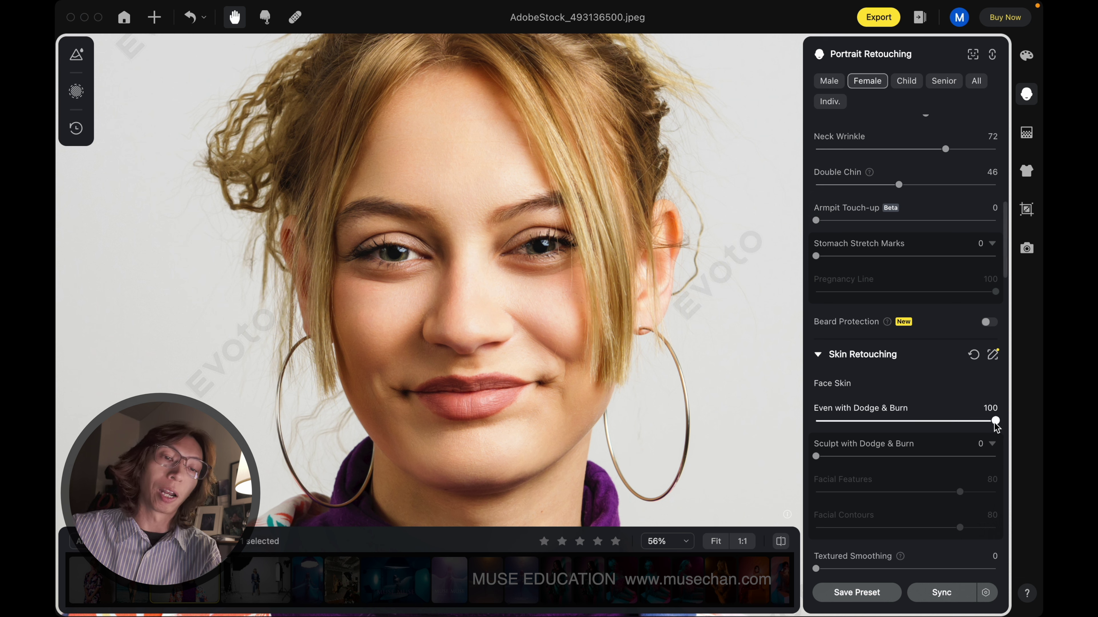
{"action": "mouse_move", "coordinate": [995, 421]}
{"action": "left_mouse_down"}
{"action": "mouse_move", "coordinate": [886, 421]}
{"action": "mouse_move", "coordinate": [958, 421]}
{"action": "left_mouse_up"}
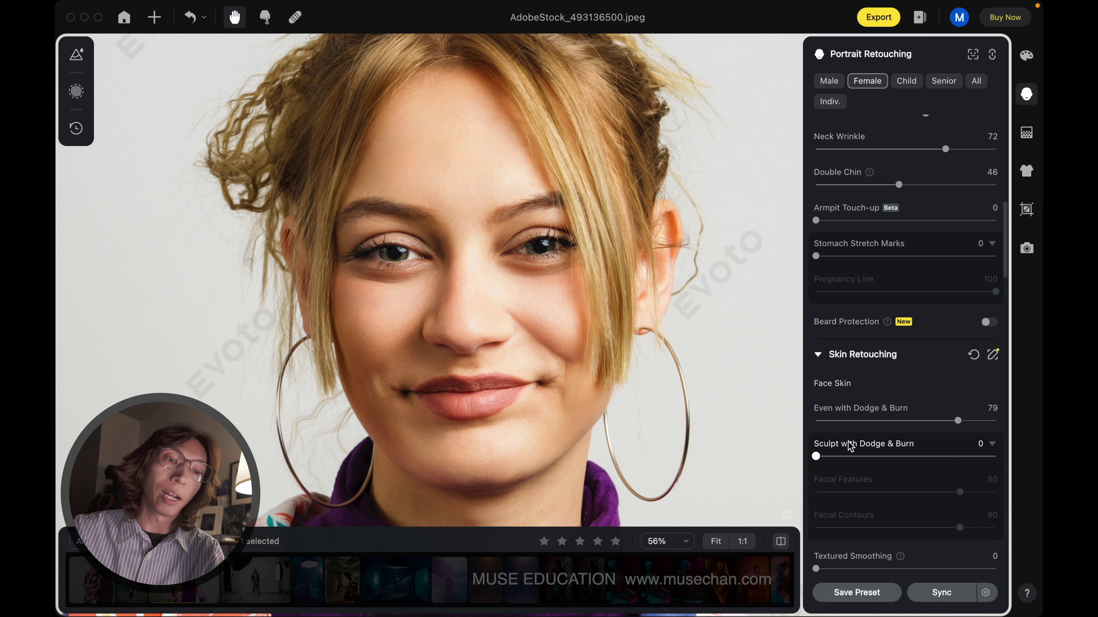
{"action": "left_click_drag", "start_coordinate": [958, 422], "coordinate": [996, 422]}
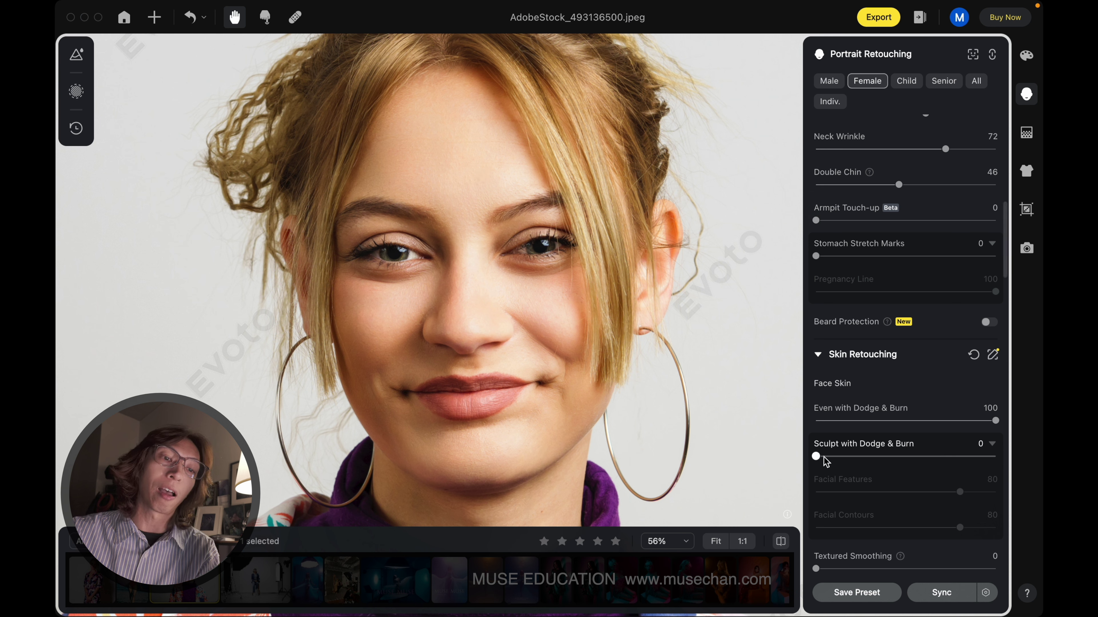
{"action": "left_click_drag", "start_coordinate": [823, 457], "coordinate": [1026, 463]}
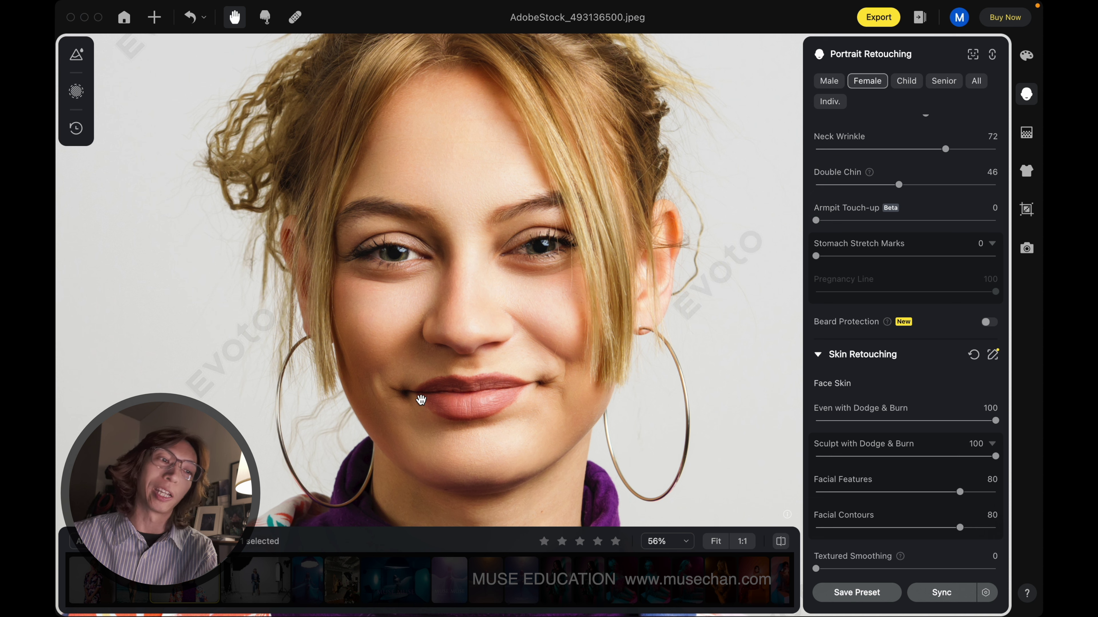
{"action": "scroll", "coordinate": [855, 368], "scroll_direction": "down", "scroll_amount": 2}
{"action": "left_click", "coordinate": [846, 404]}
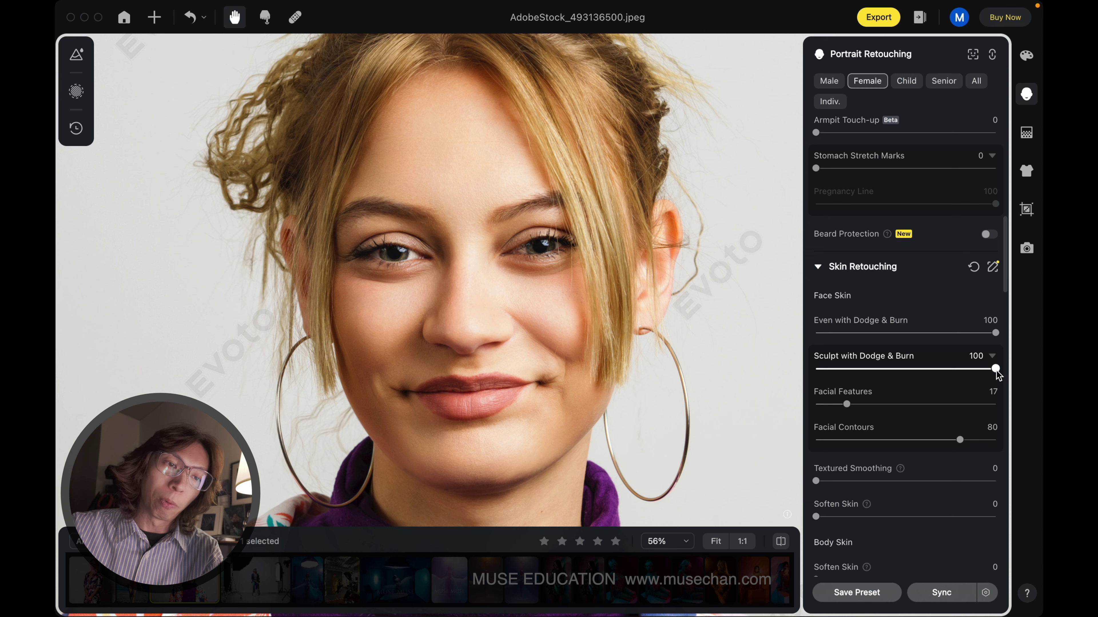
{"action": "double_click", "coordinate": [846, 404]}
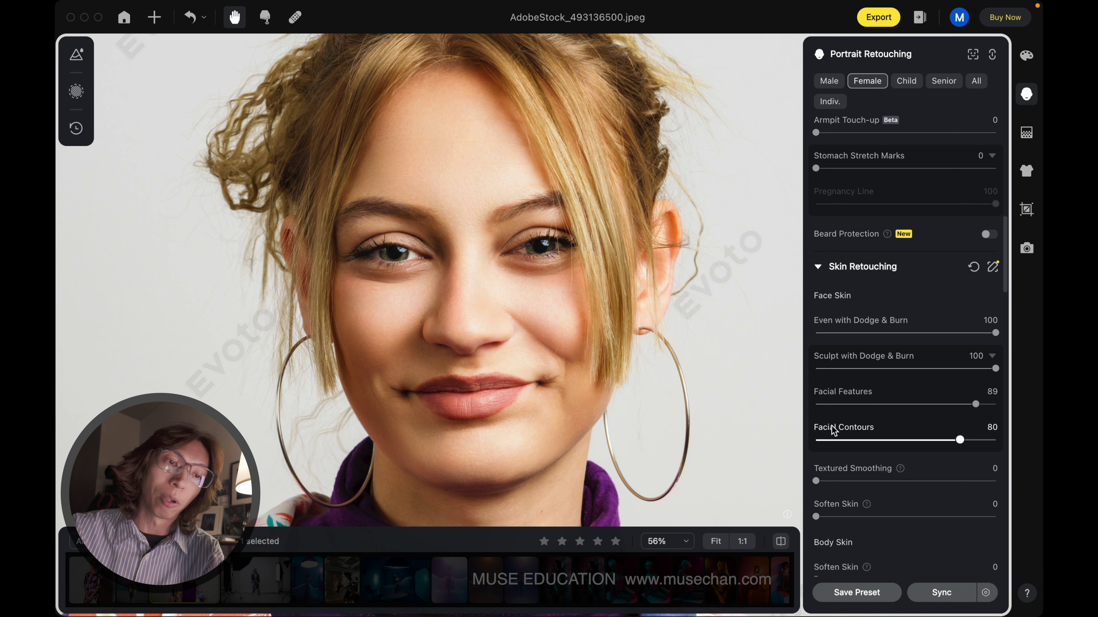
{"action": "mouse_move", "coordinate": [976, 404]}
{"action": "left_mouse_down"}
{"action": "mouse_move", "coordinate": [882, 404]}
{"action": "mouse_move", "coordinate": [970, 405]}
{"action": "mouse_move", "coordinate": [882, 440]}
{"action": "mouse_move", "coordinate": [961, 440]}
{"action": "mouse_move", "coordinate": [949, 440]}
{"action": "left_mouse_up"}
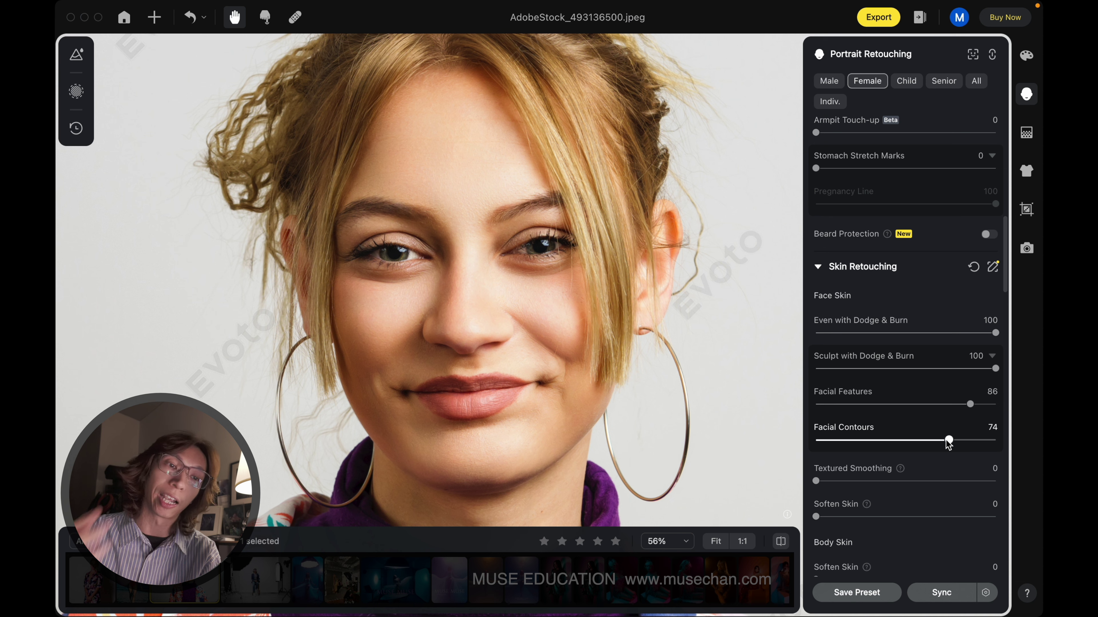
{"action": "mouse_move", "coordinate": [948, 439]}
{"action": "left_mouse_down"}
{"action": "mouse_move", "coordinate": [906, 440]}
{"action": "mouse_move", "coordinate": [948, 439]}
{"action": "left_mouse_up"}
{"action": "left_click", "coordinate": [781, 542]}
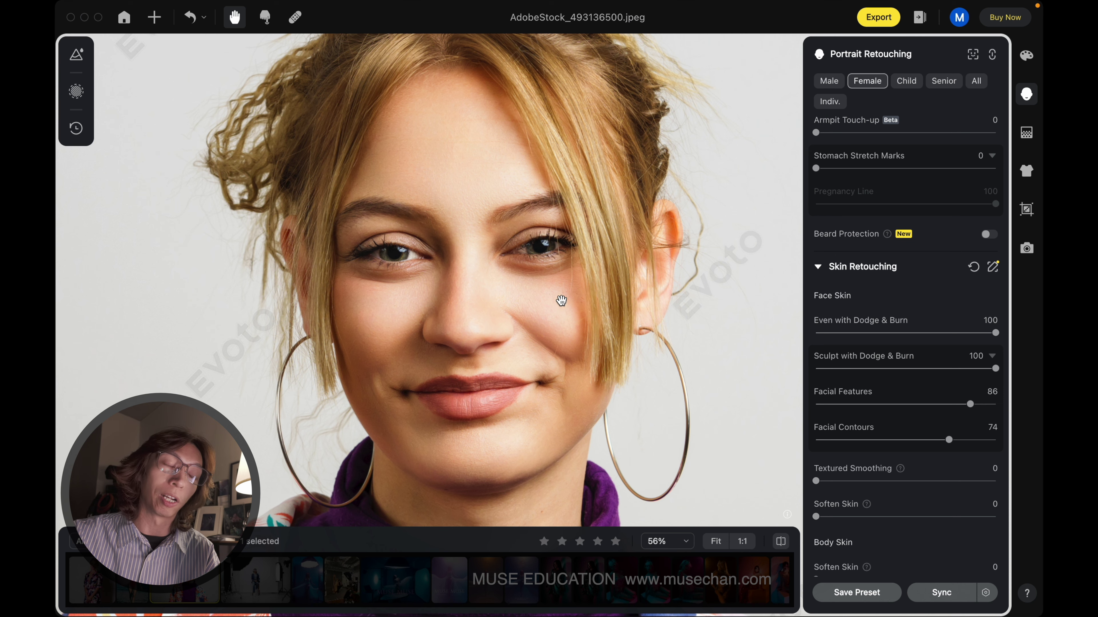
{"action": "scroll", "coordinate": [561, 331], "scroll_direction": "up", "scroll_amount": 3}
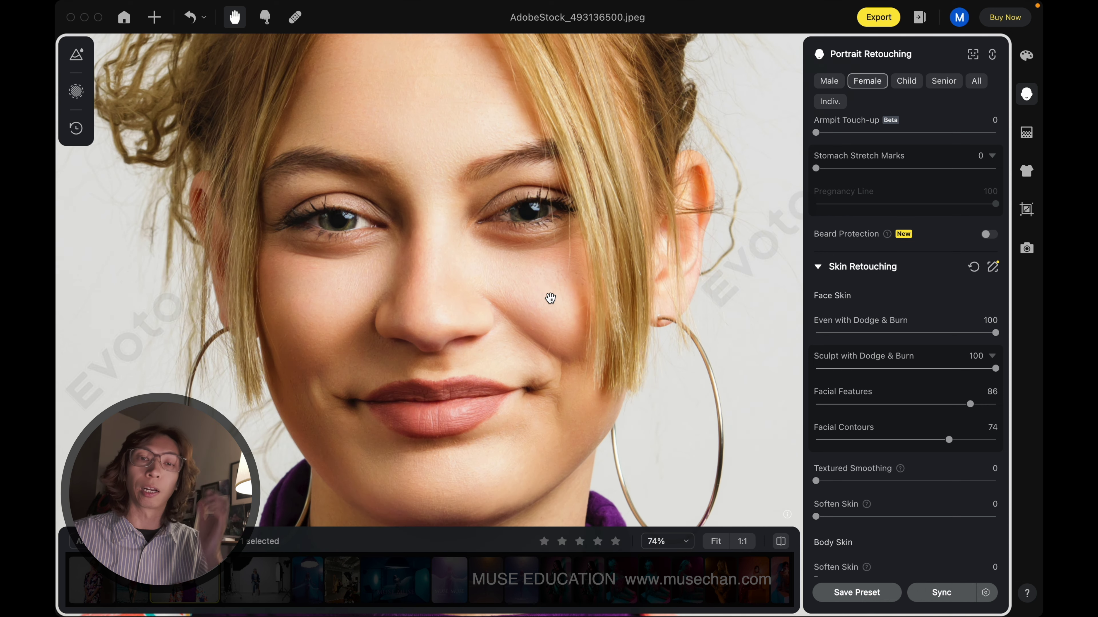
{"action": "scroll", "coordinate": [549, 303], "scroll_direction": "down", "scroll_amount": 2}
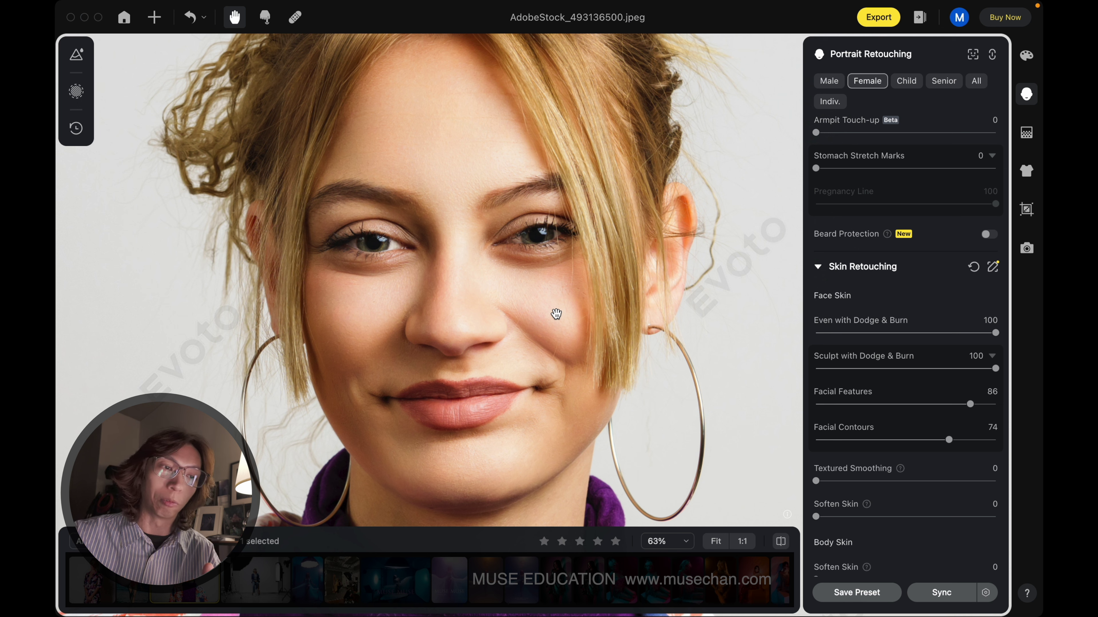
{"action": "left_click", "coordinate": [780, 543]}
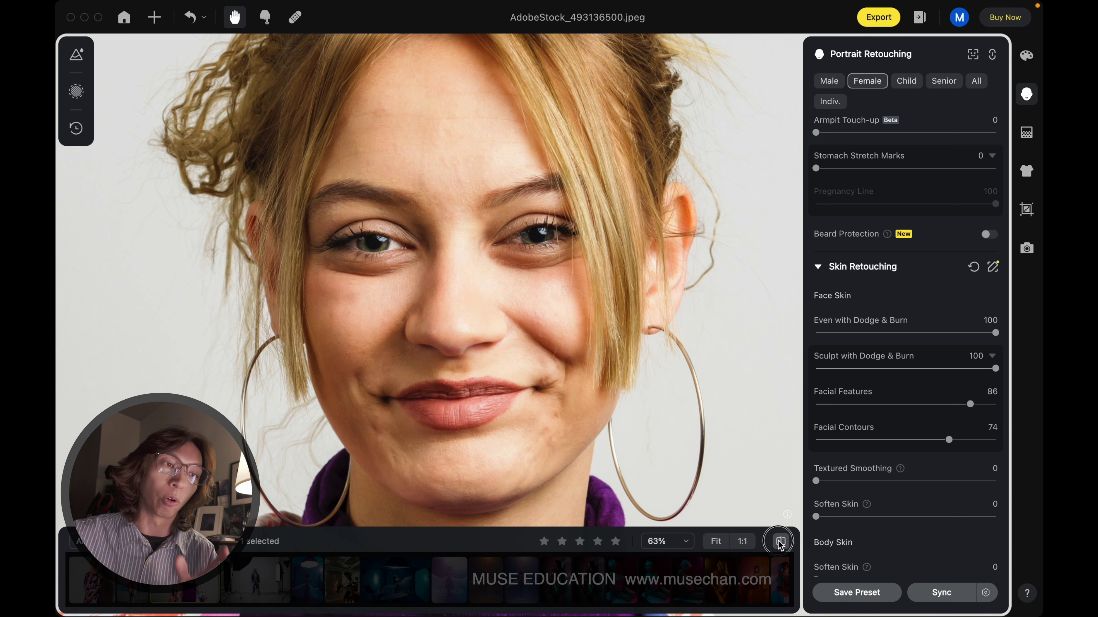
{"action": "left_click", "coordinate": [780, 543]}
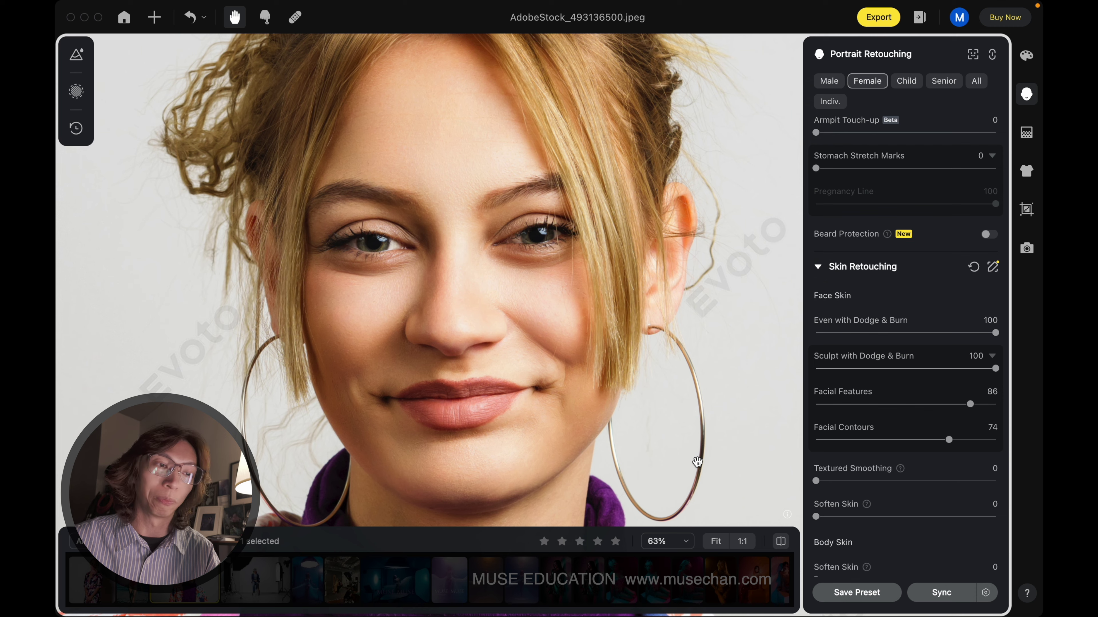
{"action": "scroll", "coordinate": [549, 290], "scroll_direction": "down", "scroll_amount": 2}
{"action": "scroll", "coordinate": [511, 311], "scroll_direction": "down", "scroll_amount": 1}
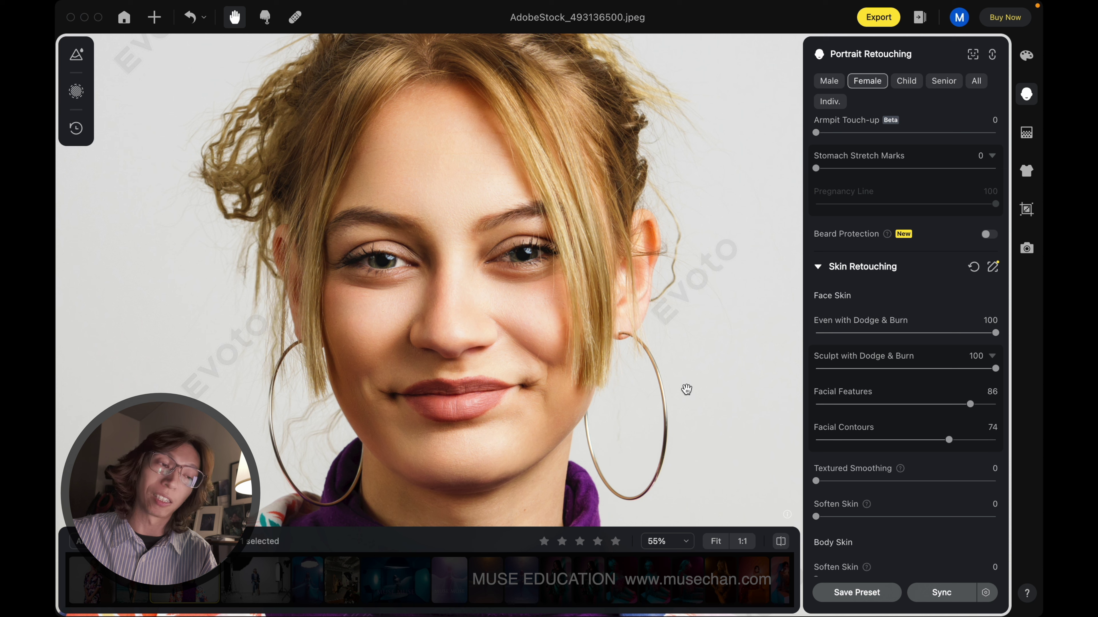
{"action": "scroll", "coordinate": [681, 387], "scroll_direction": "down", "scroll_amount": 1}
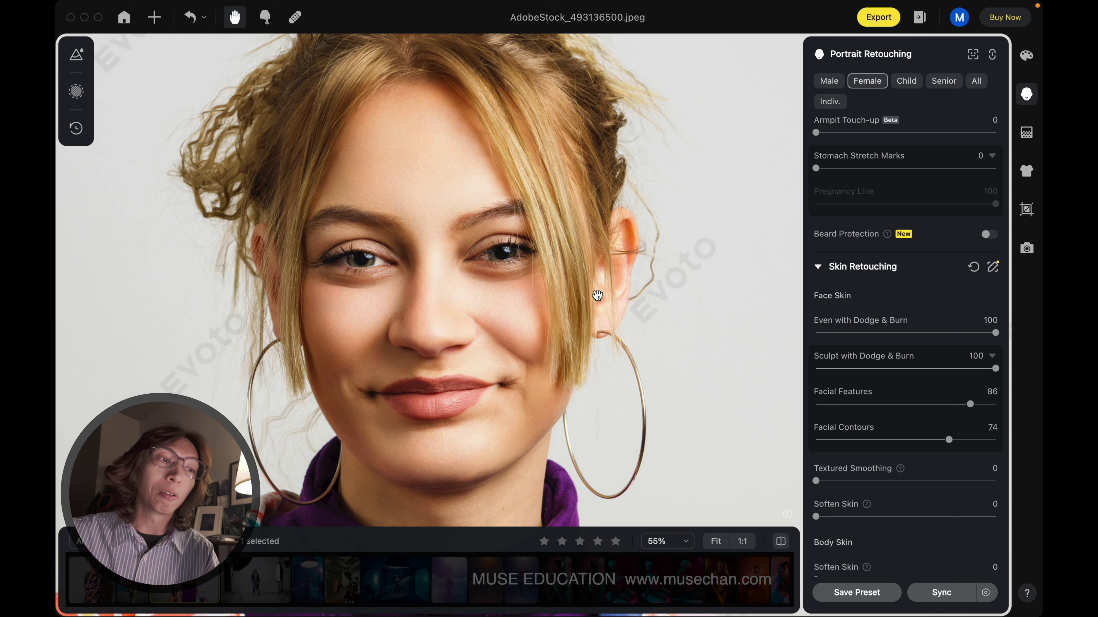
{"action": "scroll", "coordinate": [598, 295], "scroll_direction": "down", "scroll_amount": 1}
{"action": "scroll", "coordinate": [617, 326], "scroll_direction": "down", "scroll_amount": 1}
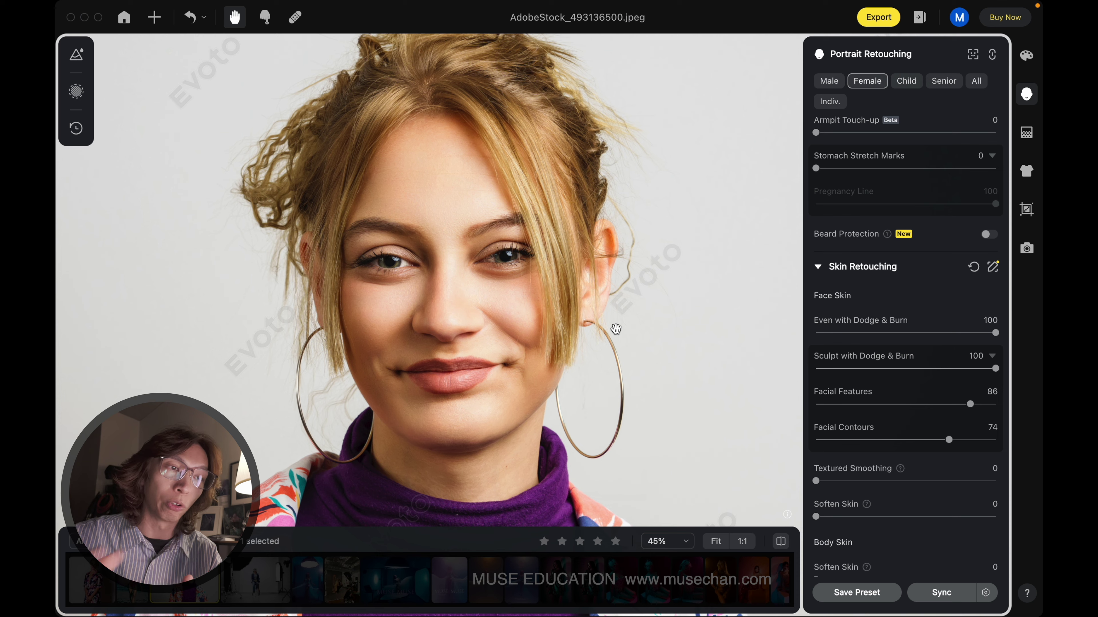
{"action": "scroll", "coordinate": [399, 363], "scroll_direction": "up", "scroll_amount": 5}
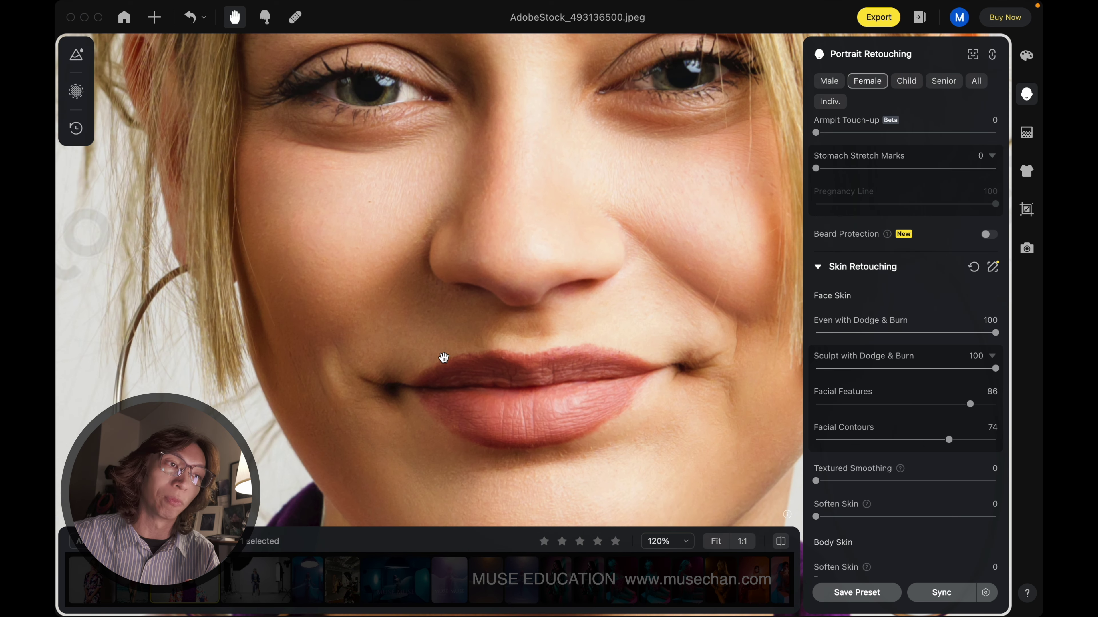
{"action": "scroll", "coordinate": [475, 351], "scroll_direction": "up", "scroll_amount": 2}
{"action": "scroll", "coordinate": [488, 348], "scroll_direction": "down", "scroll_amount": 2}
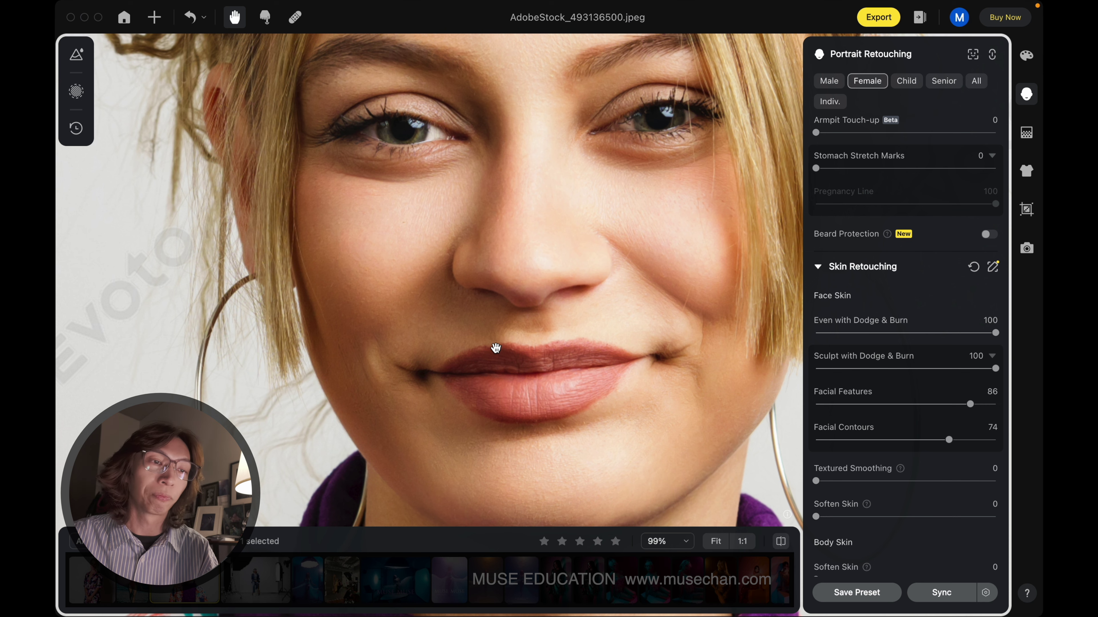
{"action": "scroll", "coordinate": [607, 337], "scroll_direction": "down", "scroll_amount": 2}
{"action": "scroll", "coordinate": [611, 336], "scroll_direction": "down", "scroll_amount": 2}
{"action": "scroll", "coordinate": [611, 335], "scroll_direction": "down", "scroll_amount": 2}
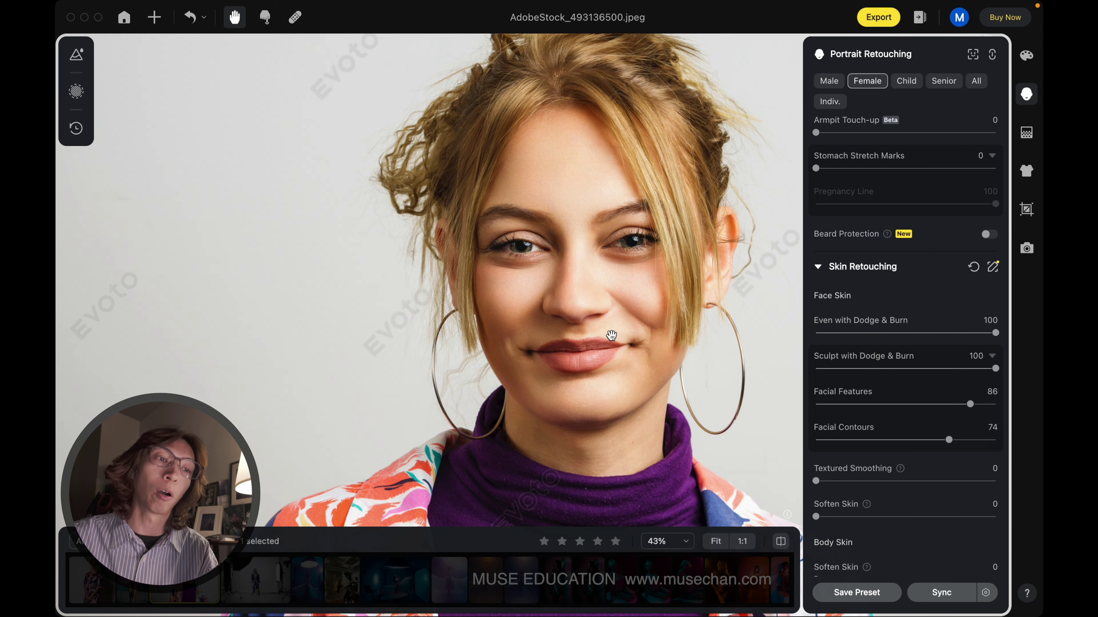
{"action": "scroll", "coordinate": [558, 325], "scroll_direction": "down", "scroll_amount": 2}
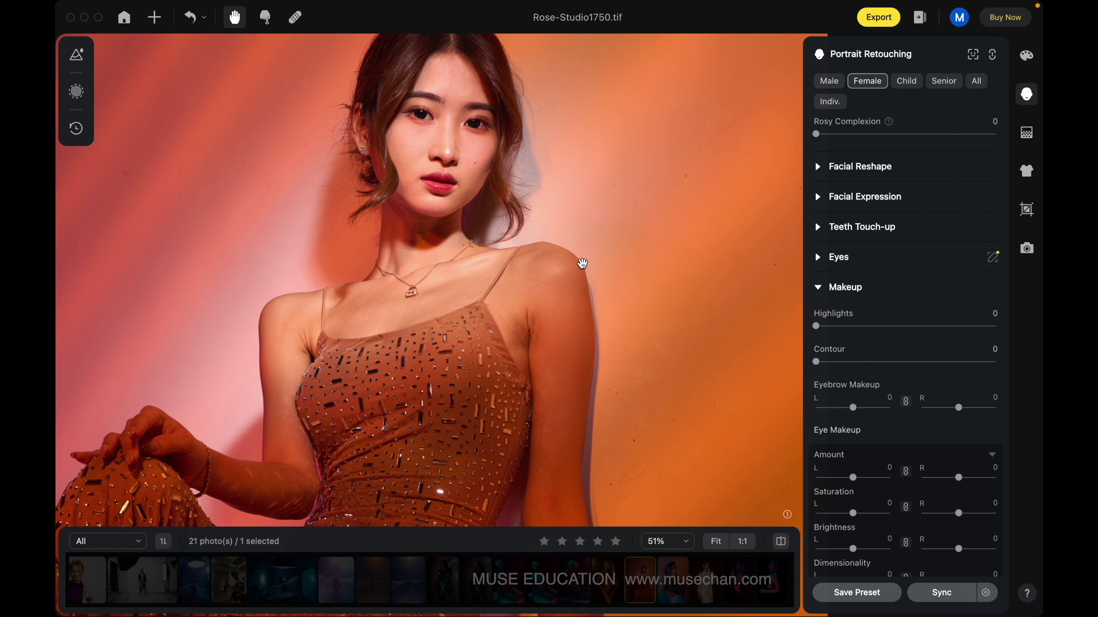
- Zoom and pan around Rose-Studio1750.tif to inspect her face, neck, shoulders and necklace
{"action": "scroll", "coordinate": [583, 263], "scroll_direction": "up", "scroll_amount": 5}
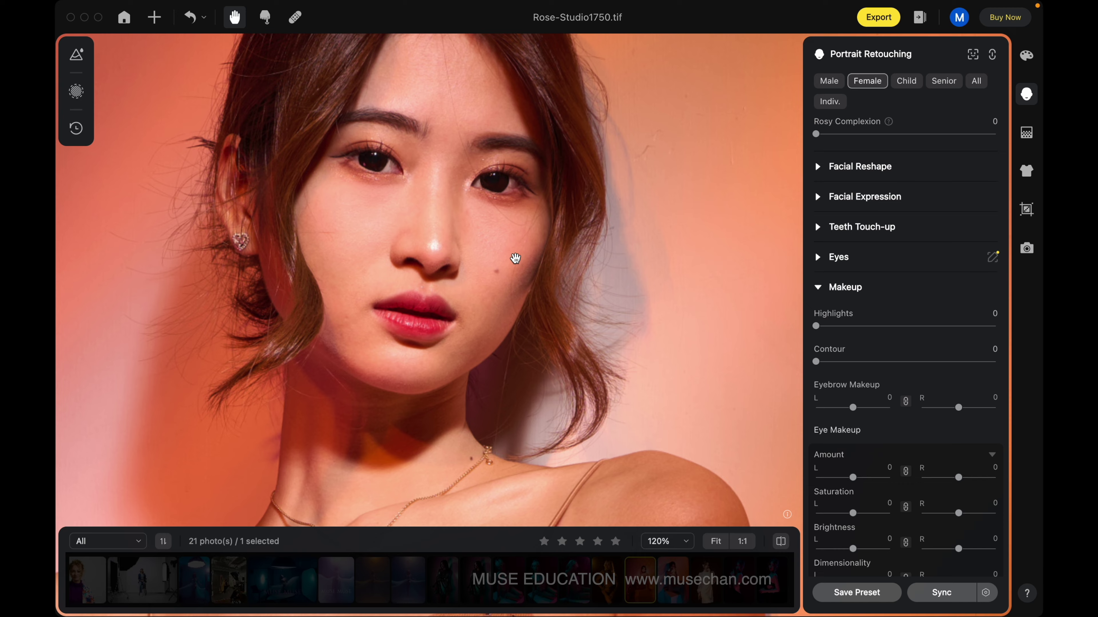
{"action": "left_click_drag", "start_coordinate": [514, 257], "coordinate": [532, 294]}
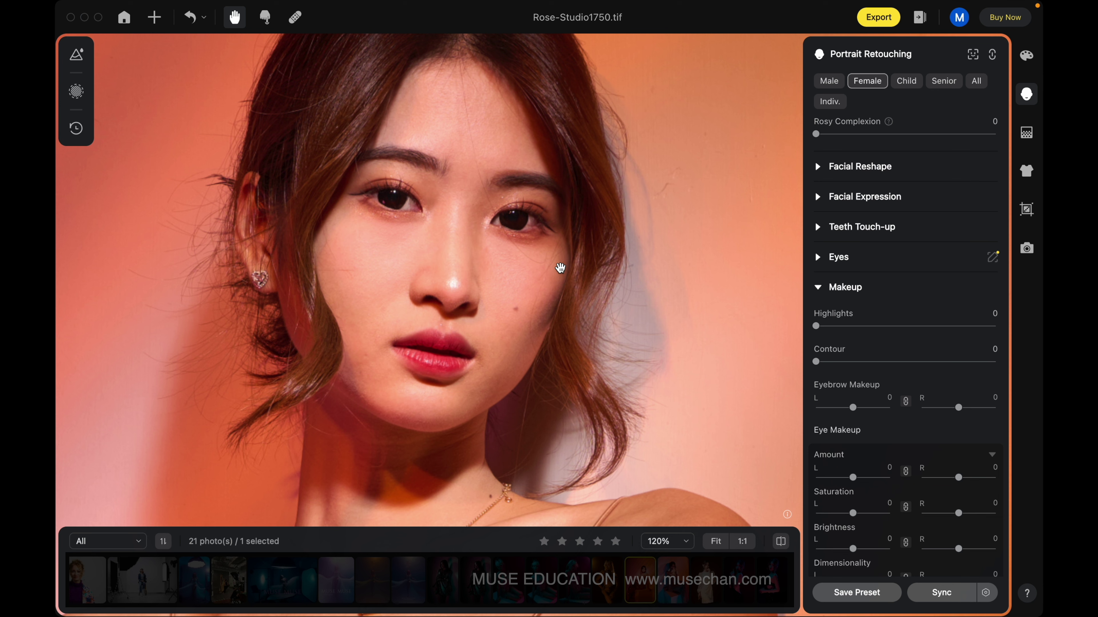
{"action": "scroll", "coordinate": [560, 267], "scroll_direction": "down", "scroll_amount": 2}
{"action": "scroll", "coordinate": [522, 321], "scroll_direction": "down", "scroll_amount": 2}
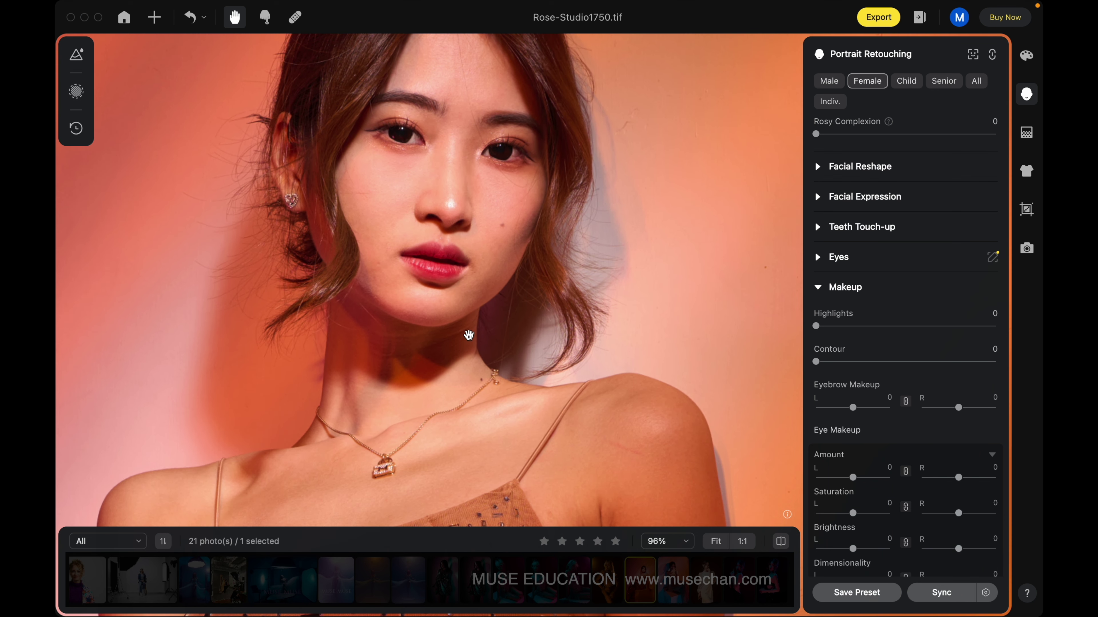
{"action": "left_click_drag", "start_coordinate": [546, 350], "coordinate": [478, 299]}
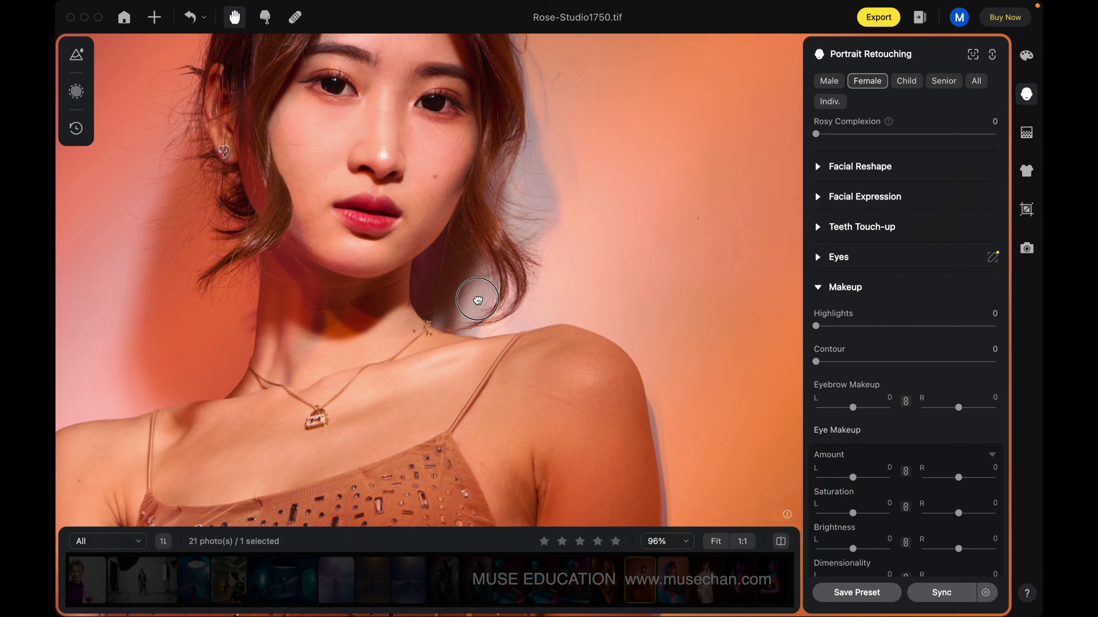
{"action": "scroll", "coordinate": [477, 299], "scroll_direction": "up", "scroll_amount": 3}
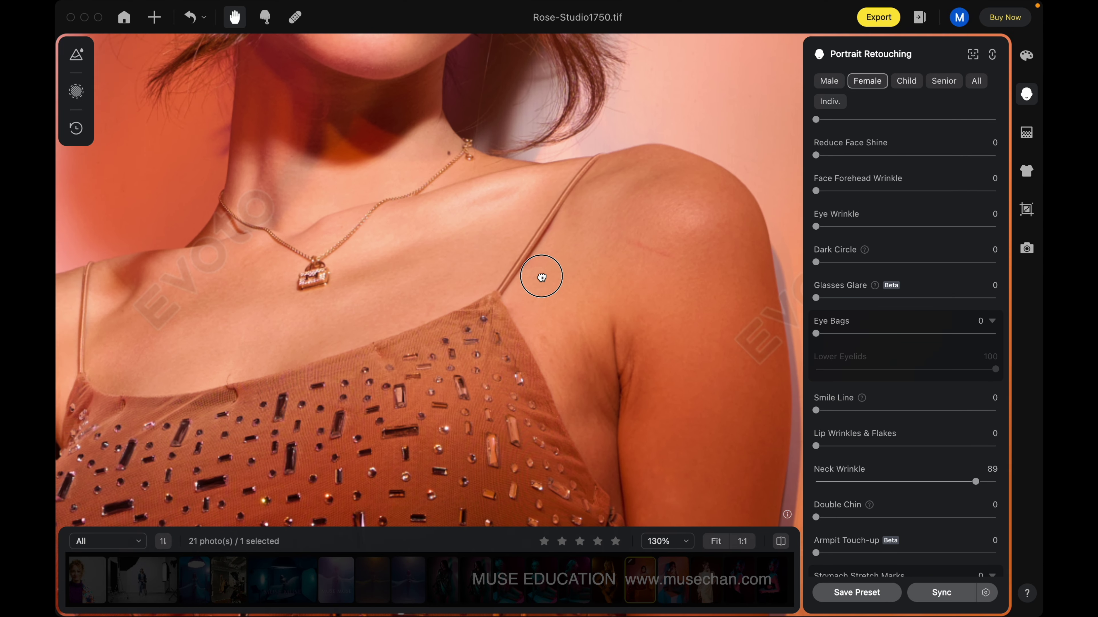
{"action": "left_click_drag", "start_coordinate": [539, 275], "coordinate": [600, 247]}
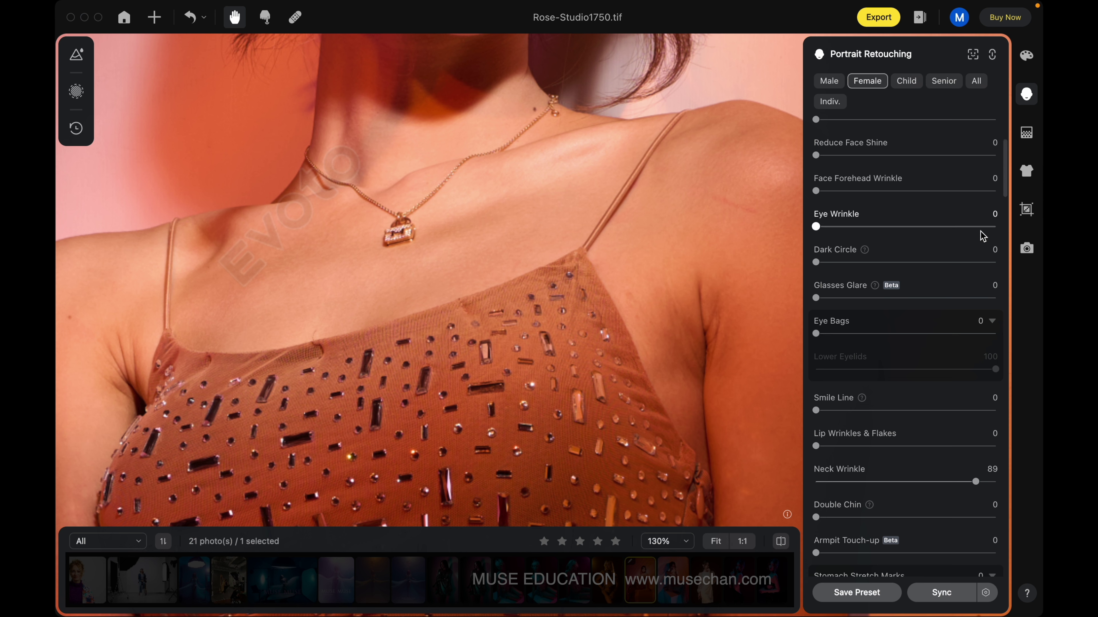
- Set Armpit Touch-up to 68 to smooth the armpit creases
{"action": "scroll", "coordinate": [980, 235], "scroll_direction": "up", "scroll_amount": 1}
{"action": "scroll", "coordinate": [980, 236], "scroll_direction": "up", "scroll_amount": 3}
{"action": "scroll", "coordinate": [981, 235], "scroll_direction": "up", "scroll_amount": 2}
{"action": "scroll", "coordinate": [981, 235], "scroll_direction": "up", "scroll_amount": 2}
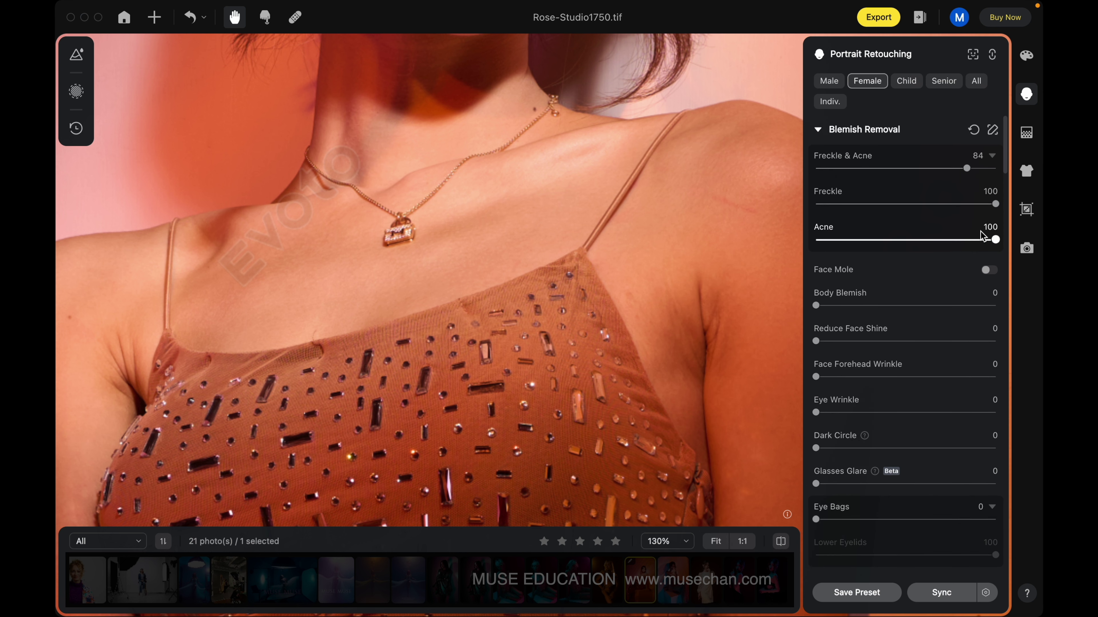
{"action": "scroll", "coordinate": [975, 236], "scroll_direction": "down", "scroll_amount": 3}
{"action": "scroll", "coordinate": [974, 237], "scroll_direction": "down", "scroll_amount": 3}
{"action": "scroll", "coordinate": [972, 243], "scroll_direction": "down", "scroll_amount": 2}
{"action": "scroll", "coordinate": [972, 252], "scroll_direction": "down", "scroll_amount": 2}
{"action": "scroll", "coordinate": [970, 255], "scroll_direction": "down", "scroll_amount": 4}
{"action": "scroll", "coordinate": [973, 253], "scroll_direction": "down", "scroll_amount": 1}
{"action": "scroll", "coordinate": [972, 253], "scroll_direction": "down", "scroll_amount": 2}
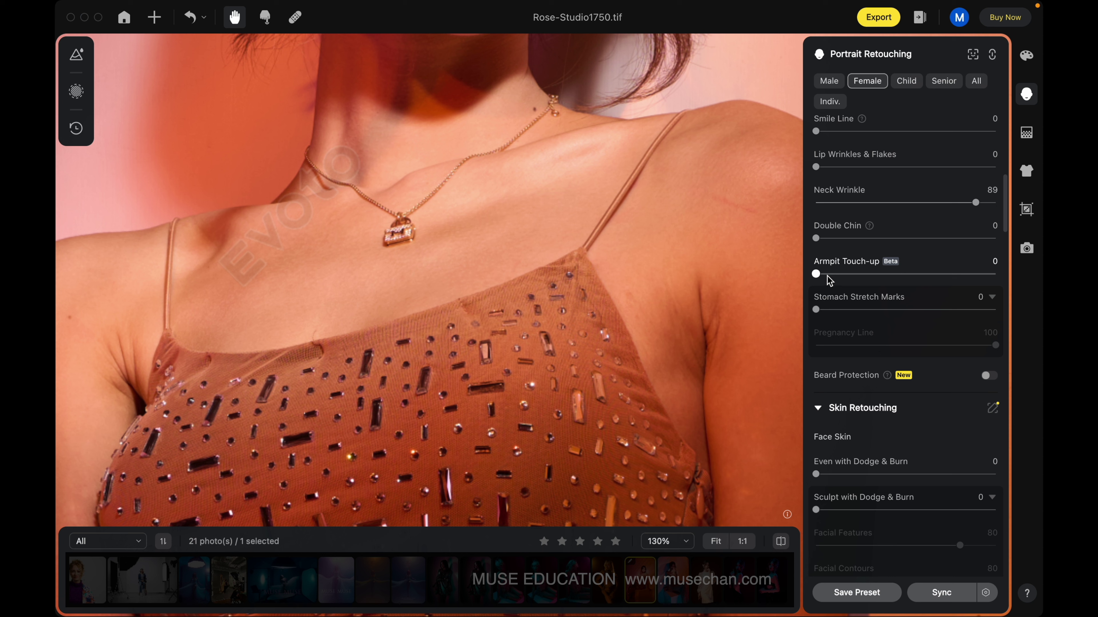
{"action": "left_click_drag", "start_coordinate": [816, 275], "coordinate": [969, 275]}
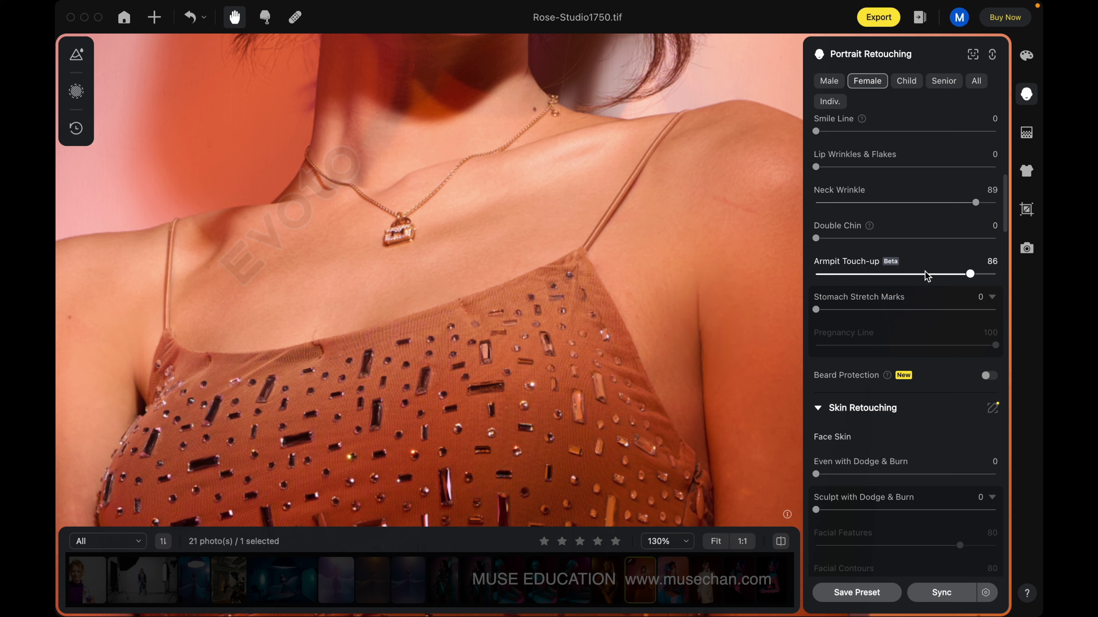
{"action": "mouse_move", "coordinate": [970, 274]}
{"action": "left_mouse_down"}
{"action": "mouse_move", "coordinate": [759, 277]}
{"action": "mouse_move", "coordinate": [995, 274]}
{"action": "left_mouse_up"}
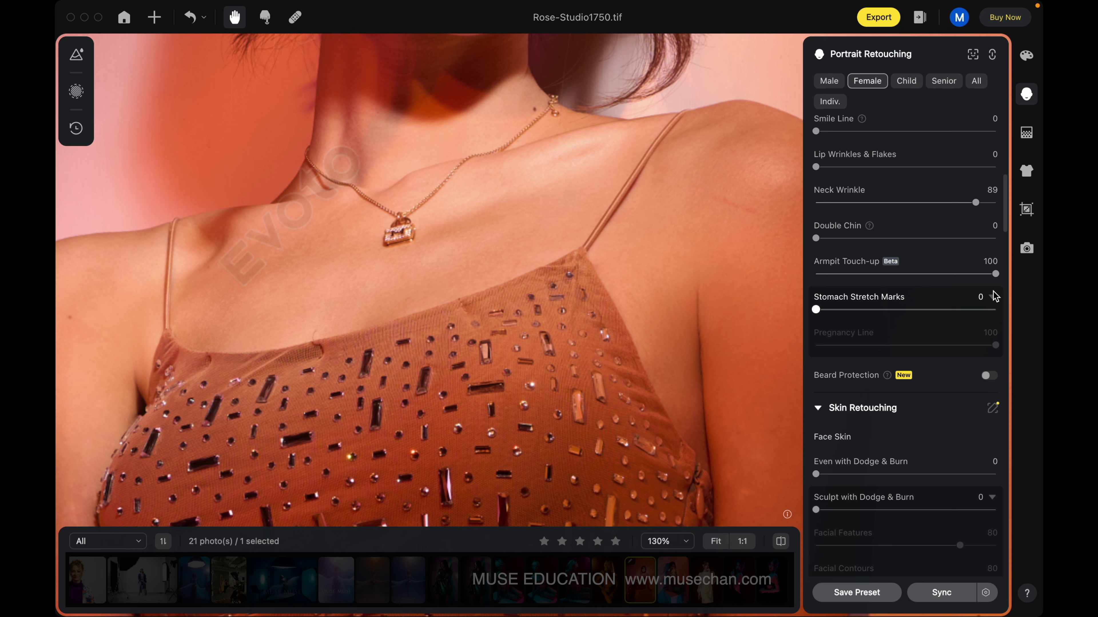
- Compare the armpit with the original, then recenter the view on her face
{"action": "left_click", "coordinate": [780, 542]}
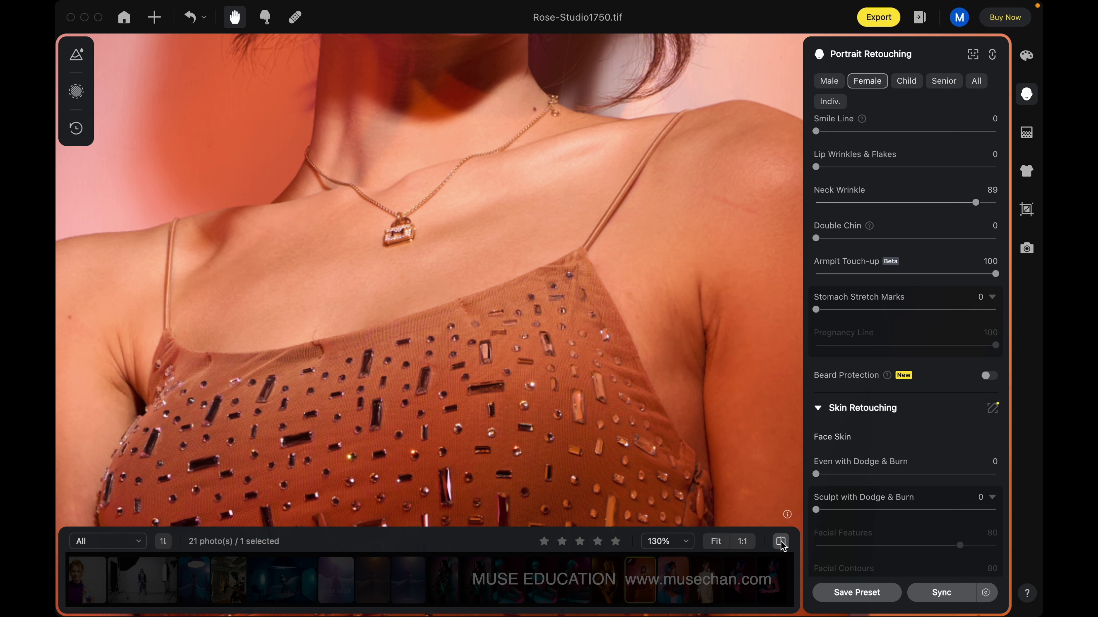
{"action": "left_click", "coordinate": [780, 541]}
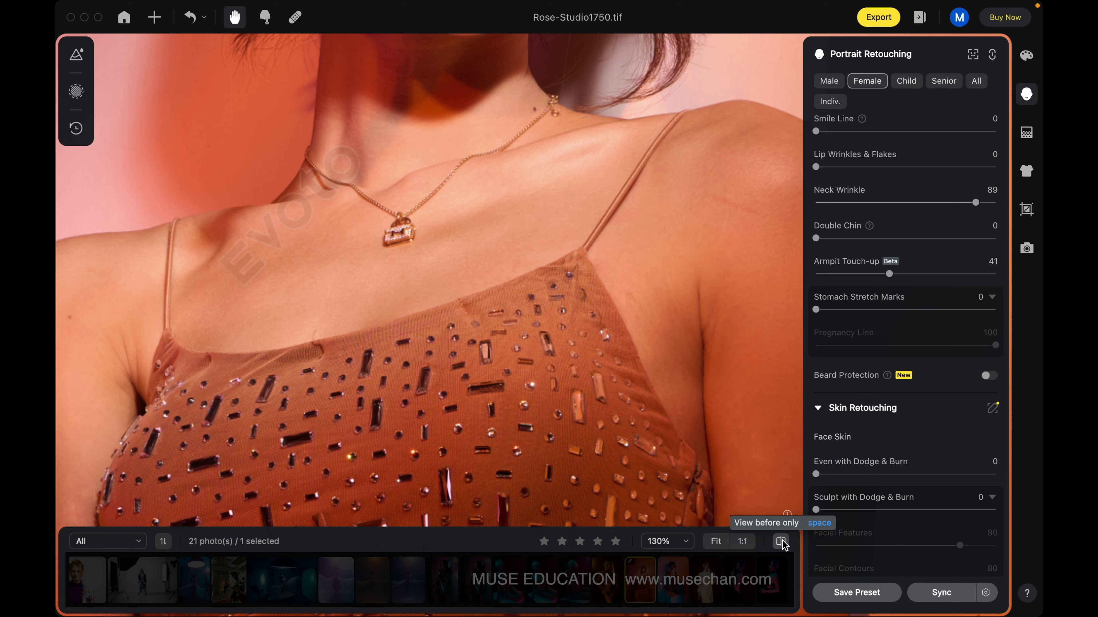
{"action": "scroll", "coordinate": [540, 348], "scroll_direction": "down", "scroll_amount": 2}
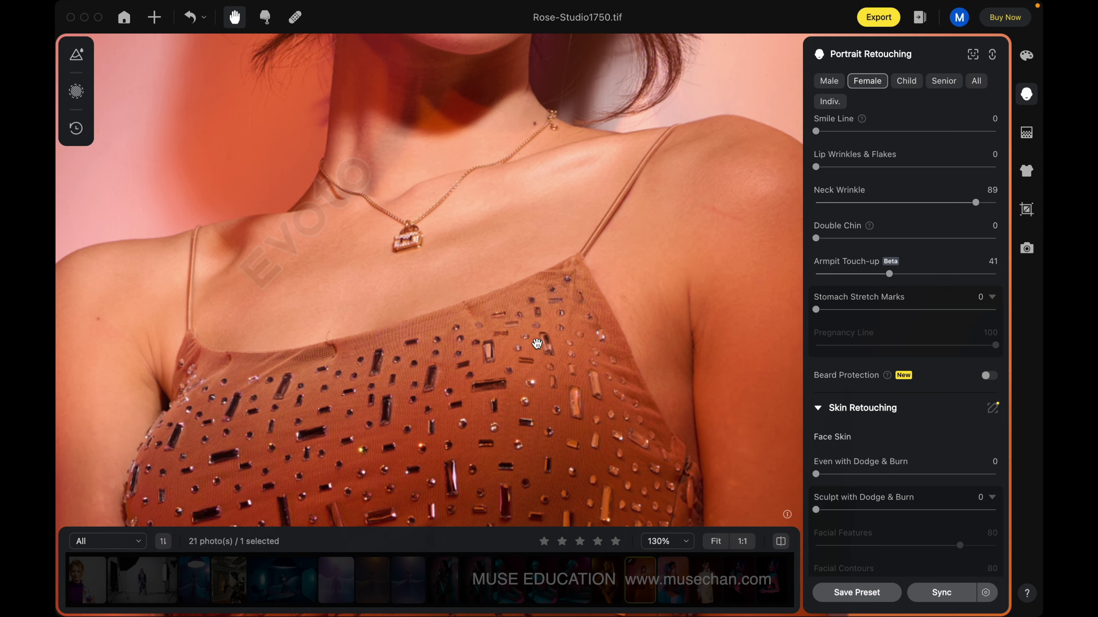
{"action": "scroll", "coordinate": [540, 347], "scroll_direction": "down", "scroll_amount": 2}
{"action": "left_click_drag", "start_coordinate": [546, 316], "coordinate": [535, 353]}
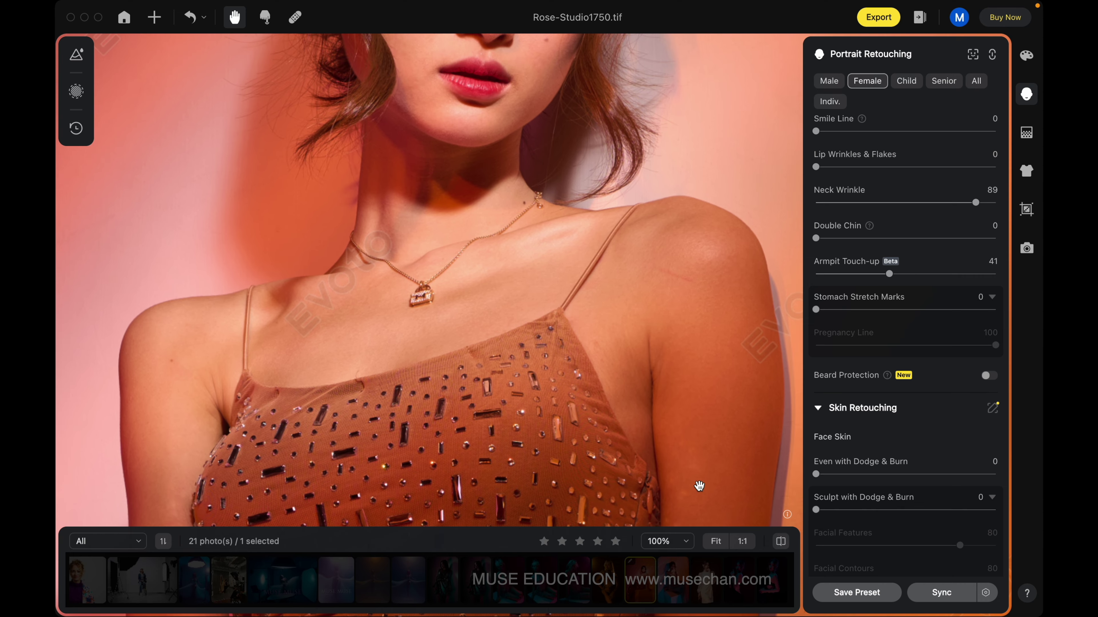
{"action": "scroll", "coordinate": [579, 243], "scroll_direction": "up", "scroll_amount": 3}
{"action": "left_click_drag", "start_coordinate": [579, 242], "coordinate": [600, 295]}
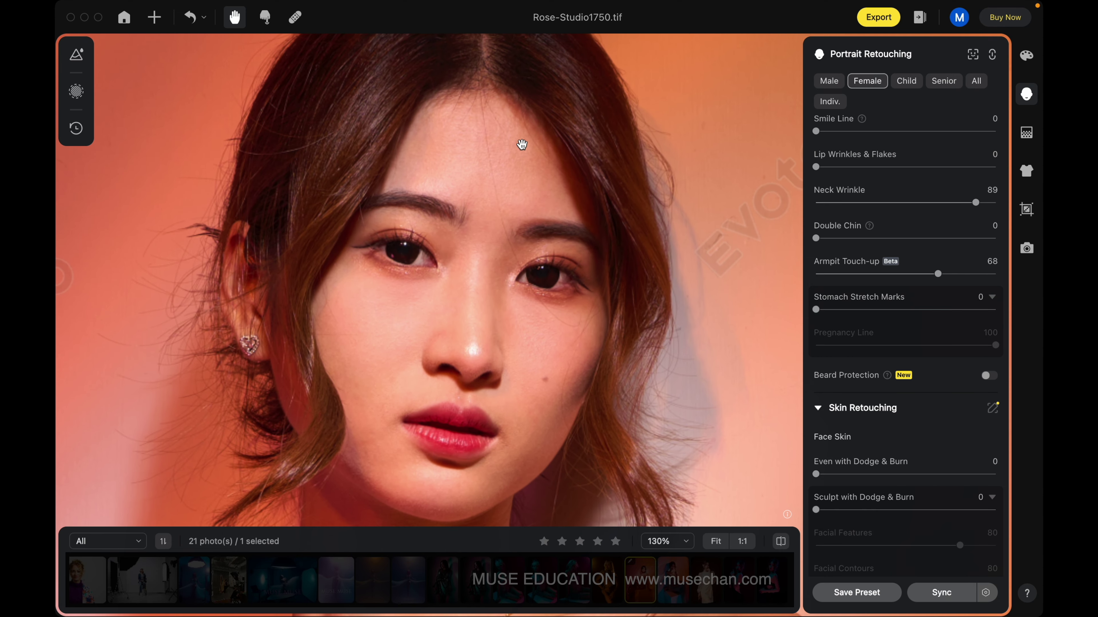
{"action": "mouse_move", "coordinate": [548, 280]}
{"action": "left_mouse_down"}
{"action": "mouse_move", "coordinate": [598, 295]}
{"action": "mouse_move", "coordinate": [532, 265]}
{"action": "left_mouse_up"}
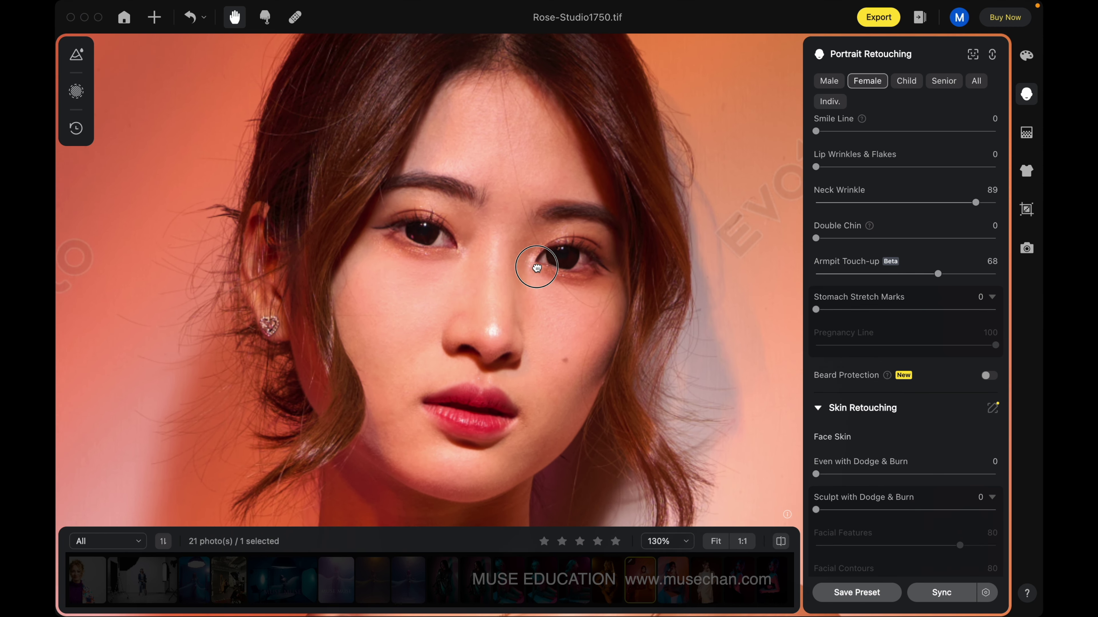
{"action": "scroll", "coordinate": [1000, 326], "scroll_direction": "down", "scroll_amount": 2}
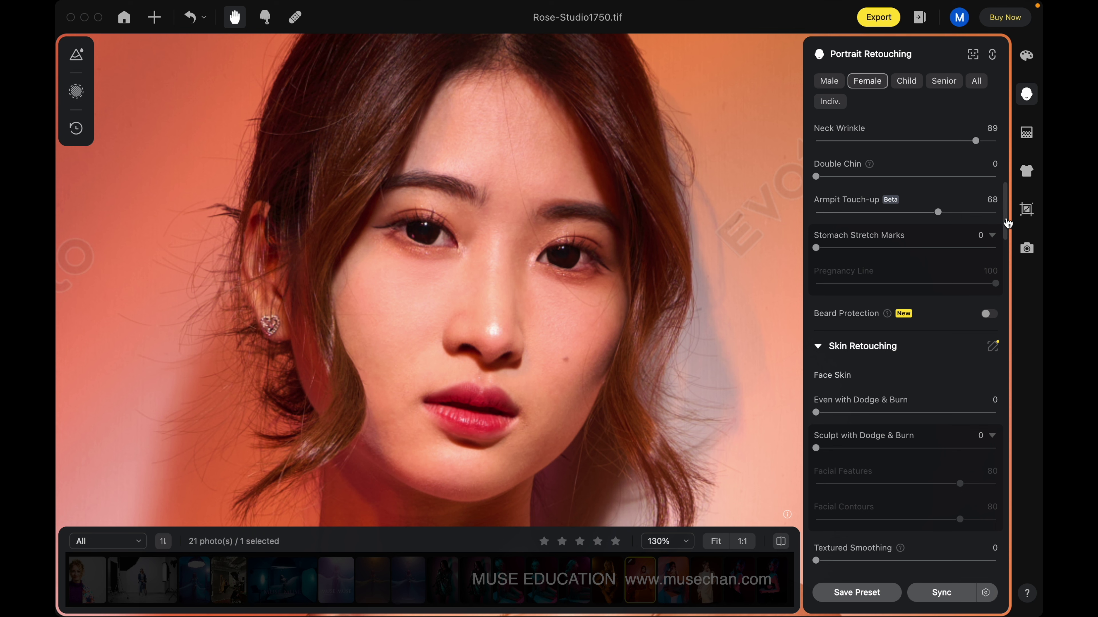
- Scroll down to the Hair section, leaving Remove Stray Hairs at 0
{"action": "left_click_drag", "start_coordinate": [1004, 216], "coordinate": [1009, 556]}
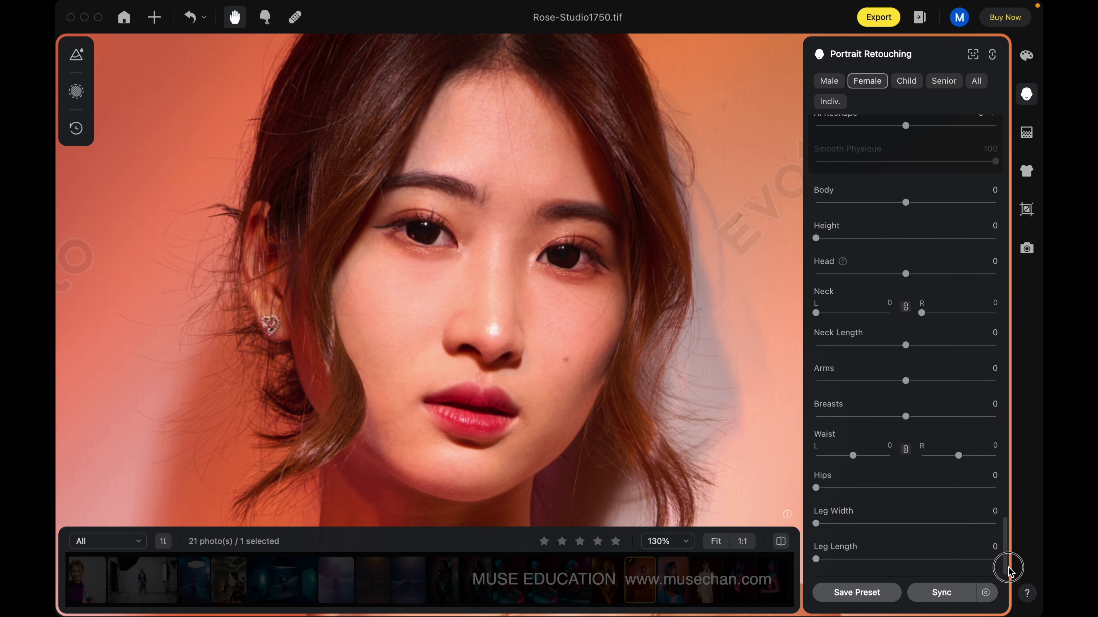
{"action": "scroll", "coordinate": [979, 387], "scroll_direction": "up", "scroll_amount": 5}
{"action": "scroll", "coordinate": [976, 388], "scroll_direction": "up", "scroll_amount": 3}
{"action": "scroll", "coordinate": [973, 385], "scroll_direction": "up", "scroll_amount": 3}
{"action": "scroll", "coordinate": [973, 385], "scroll_direction": "up", "scroll_amount": 2}
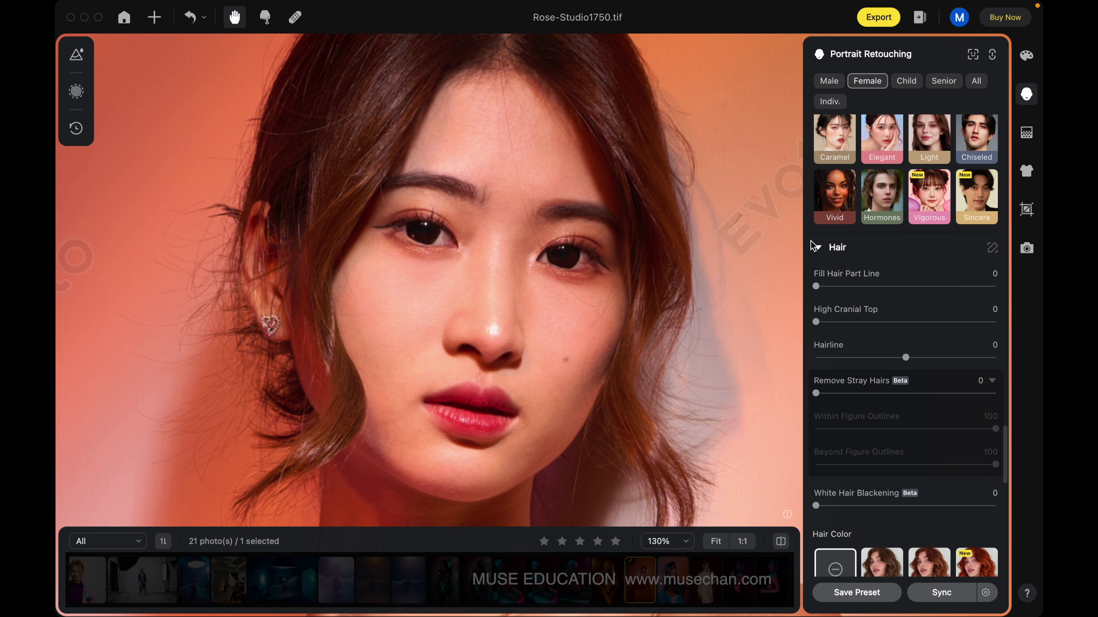
{"action": "scroll", "coordinate": [846, 397], "scroll_direction": "down", "scroll_amount": 2}
- Set Remove Stray Hairs and Within Figure Outlines to 100, and Beyond Figure Outlines to 0
{"action": "scroll", "coordinate": [846, 386], "scroll_direction": "down", "scroll_amount": 2}
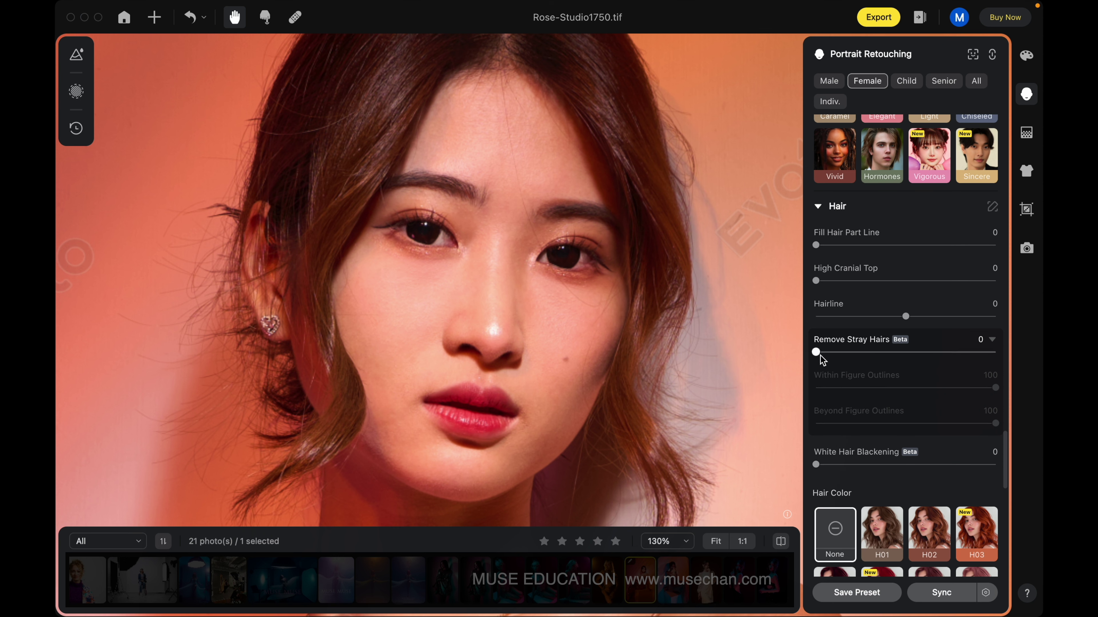
{"action": "left_click_drag", "start_coordinate": [817, 355], "coordinate": [1014, 353]}
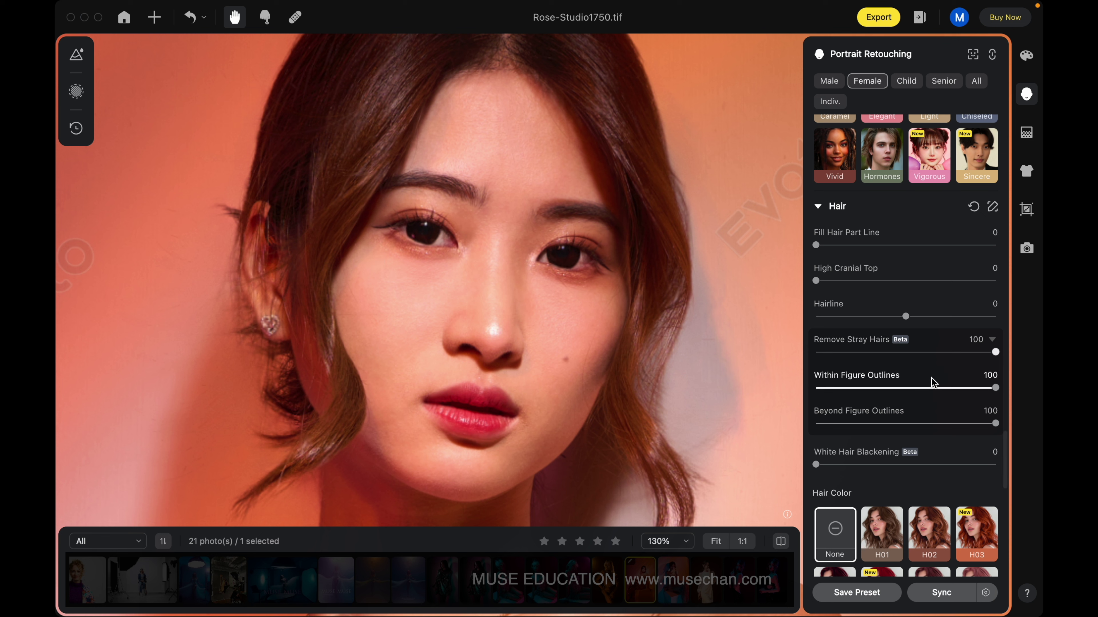
{"action": "left_click", "coordinate": [995, 388]}
{"action": "left_click_drag", "start_coordinate": [995, 388], "coordinate": [731, 380]}
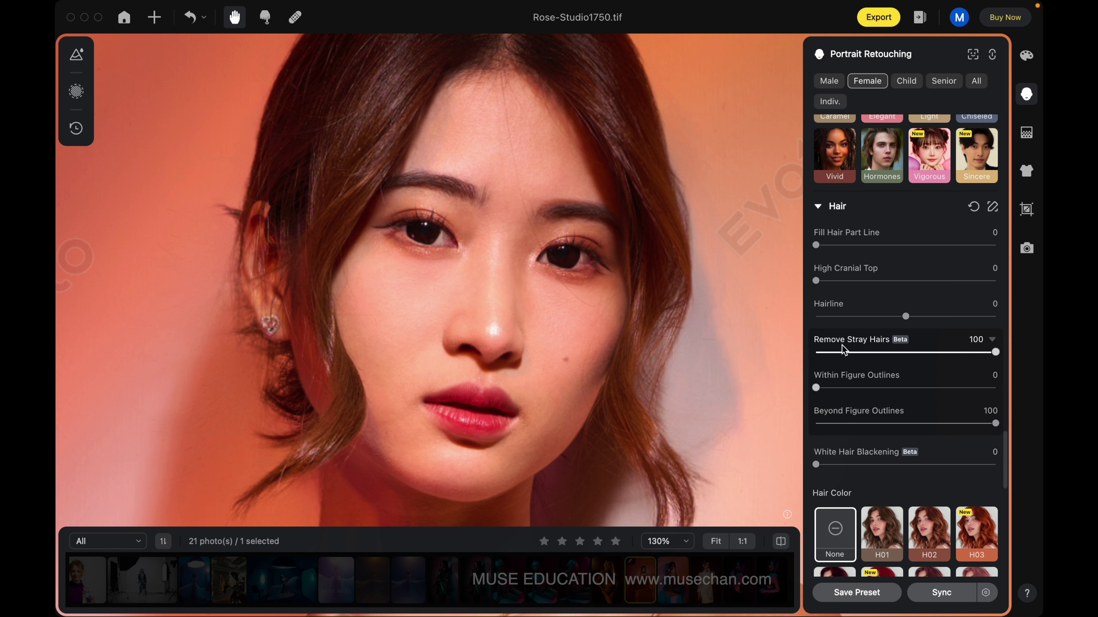
{"action": "left_click_drag", "start_coordinate": [815, 388], "coordinate": [1014, 390]}
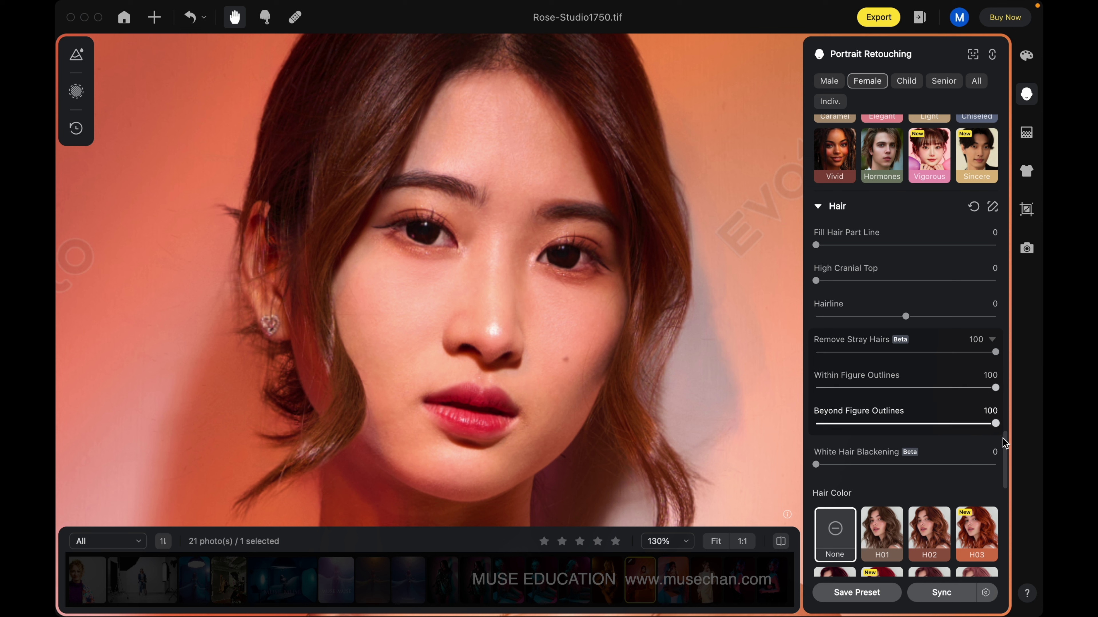
{"action": "left_click_drag", "start_coordinate": [994, 424], "coordinate": [755, 429]}
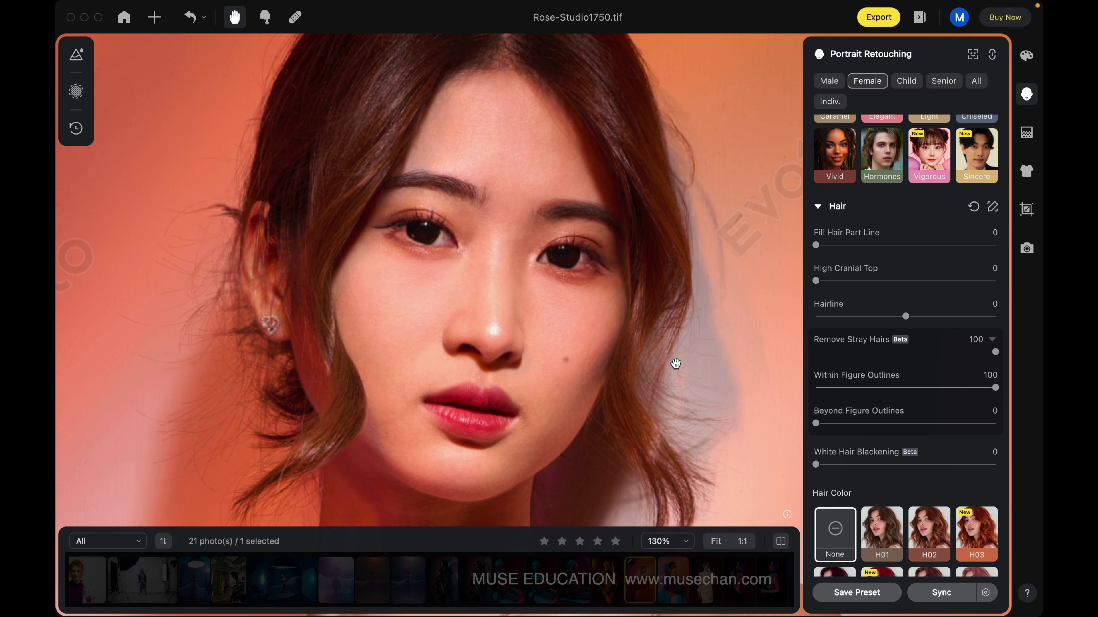
{"action": "scroll", "coordinate": [641, 331], "scroll_direction": "down", "scroll_amount": 2}
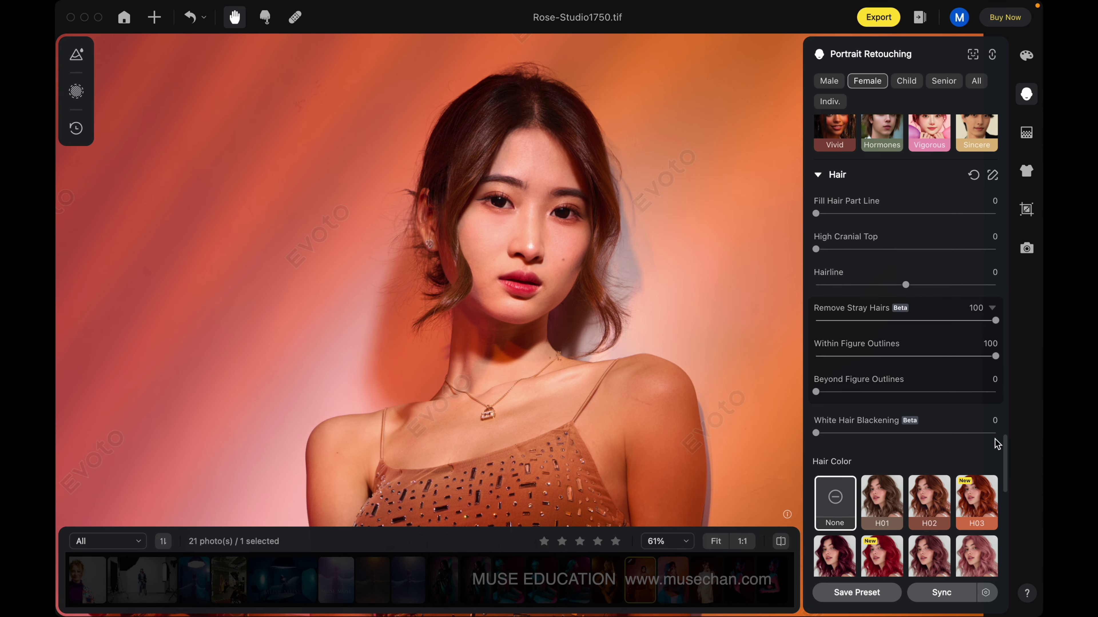
- Set Even with Dodge & Burn to 51 and Sculpt with Dodge & Burn to 100
{"action": "mouse_move", "coordinate": [1004, 454]}
{"action": "left_mouse_down"}
{"action": "mouse_move", "coordinate": [1008, 191]}
{"action": "mouse_move", "coordinate": [1005, 237]}
{"action": "left_mouse_up"}
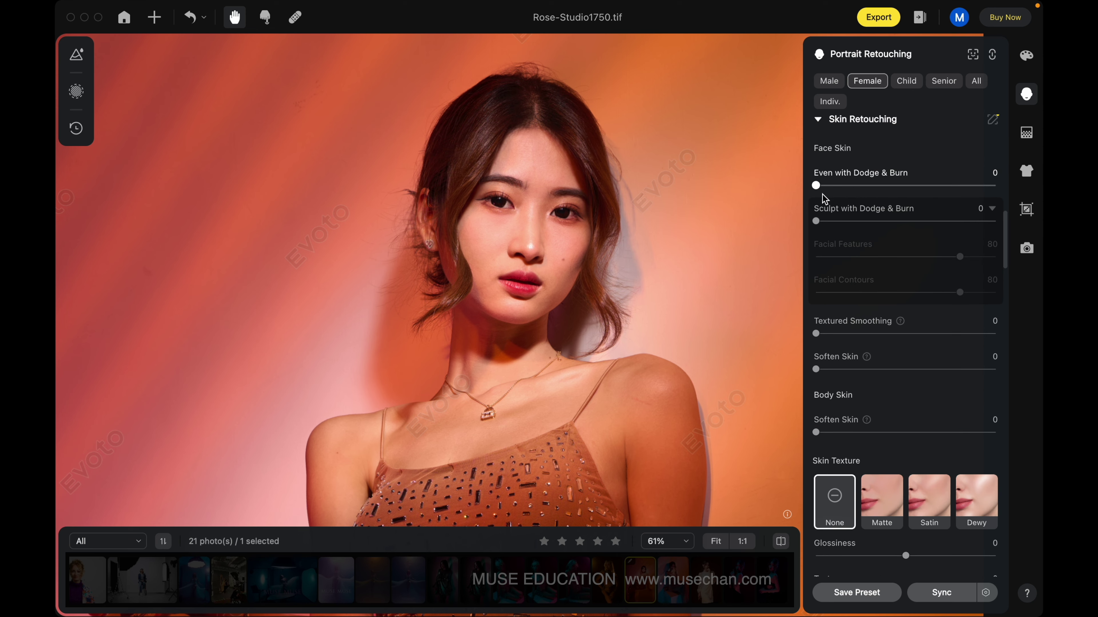
{"action": "left_click_drag", "start_coordinate": [816, 186], "coordinate": [894, 185]}
{"action": "left_click_drag", "start_coordinate": [894, 185], "coordinate": [907, 186]}
{"action": "left_click_drag", "start_coordinate": [815, 222], "coordinate": [1000, 221]}
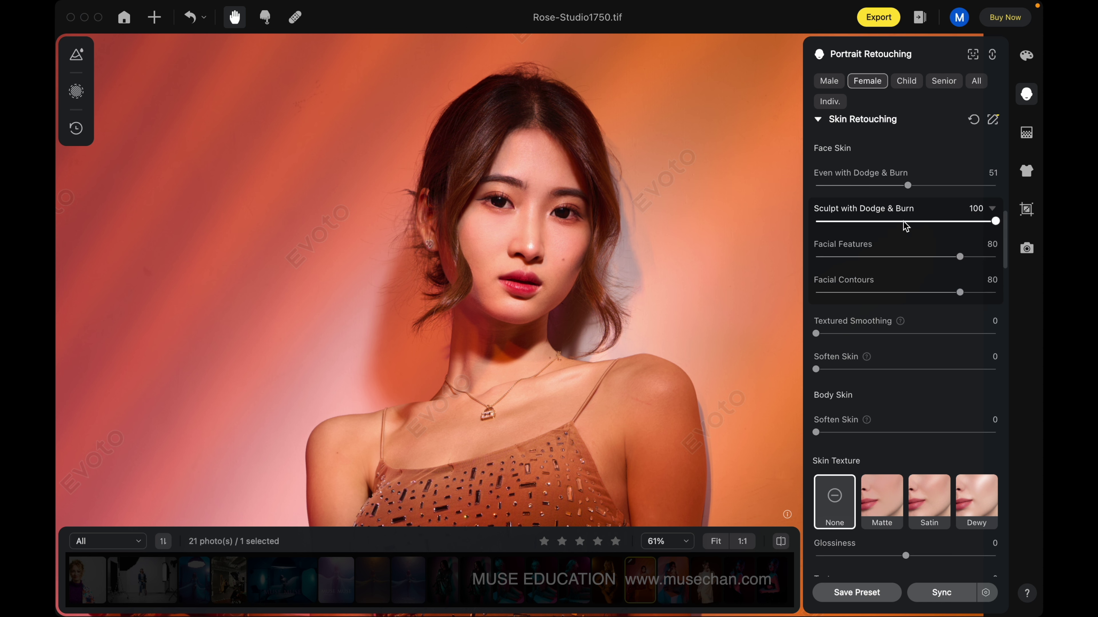
- Toggle Compare to check the retouched skin against the original
{"action": "left_click", "coordinate": [782, 543]}
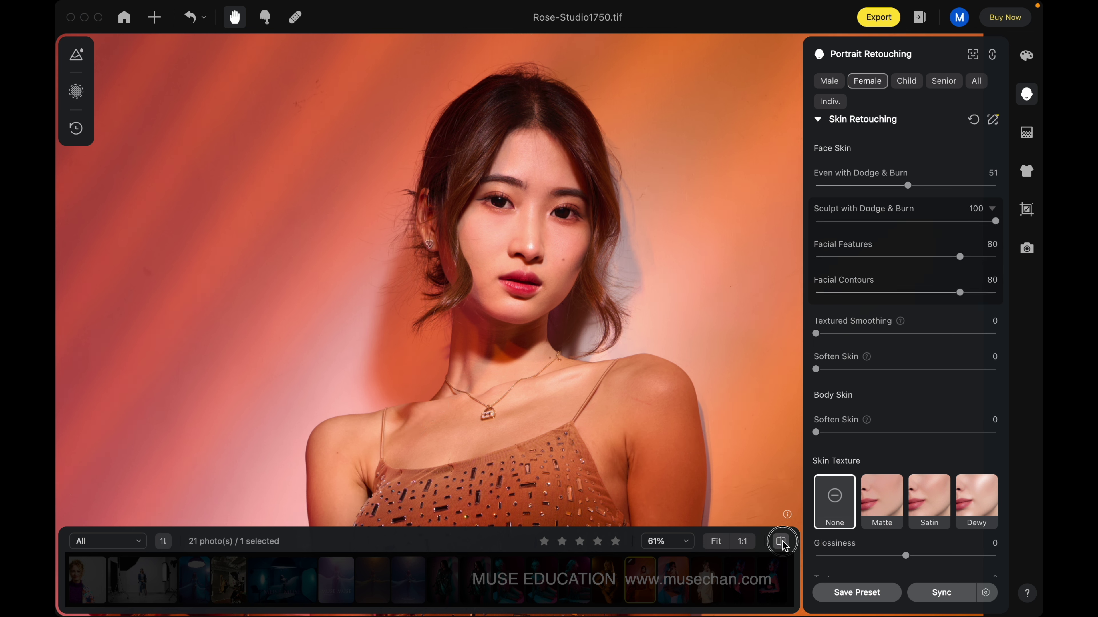
{"action": "left_click", "coordinate": [781, 542]}
{"action": "left_click", "coordinate": [781, 542]}
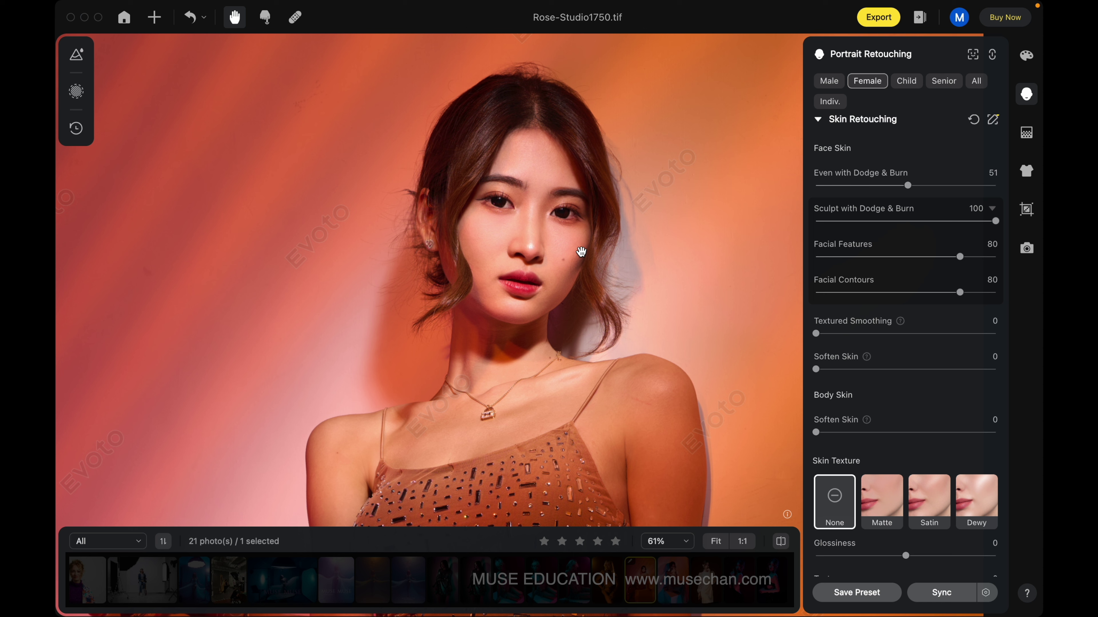
- Zoom and pan around the retouched face to inspect the result
{"action": "scroll", "coordinate": [929, 336], "scroll_direction": "up", "scroll_amount": 2}
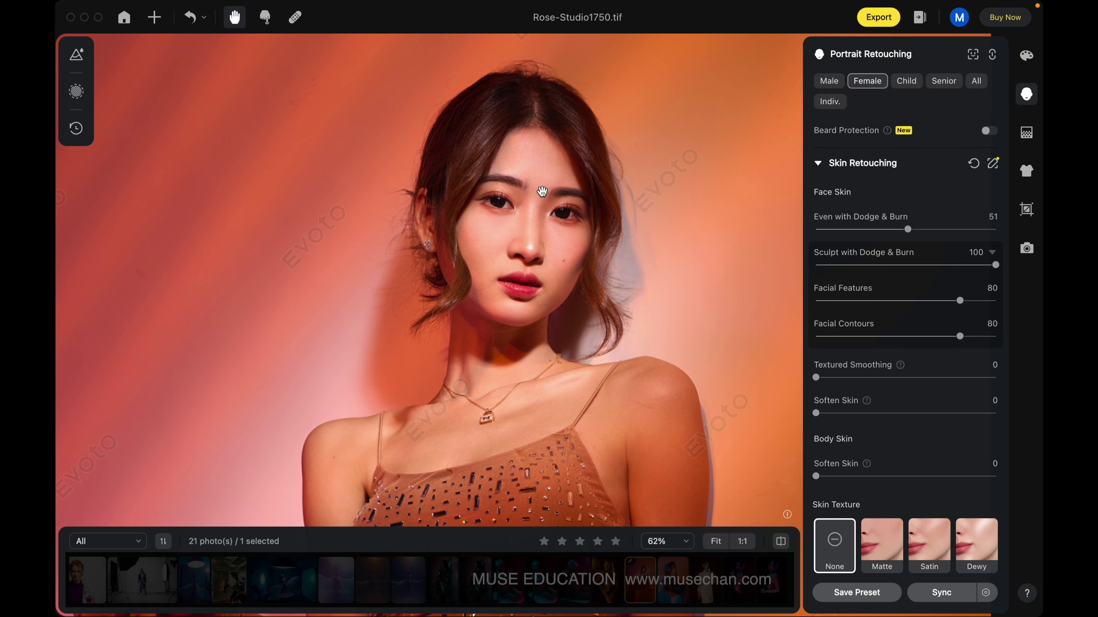
{"action": "scroll", "coordinate": [536, 186], "scroll_direction": "up", "scroll_amount": 5}
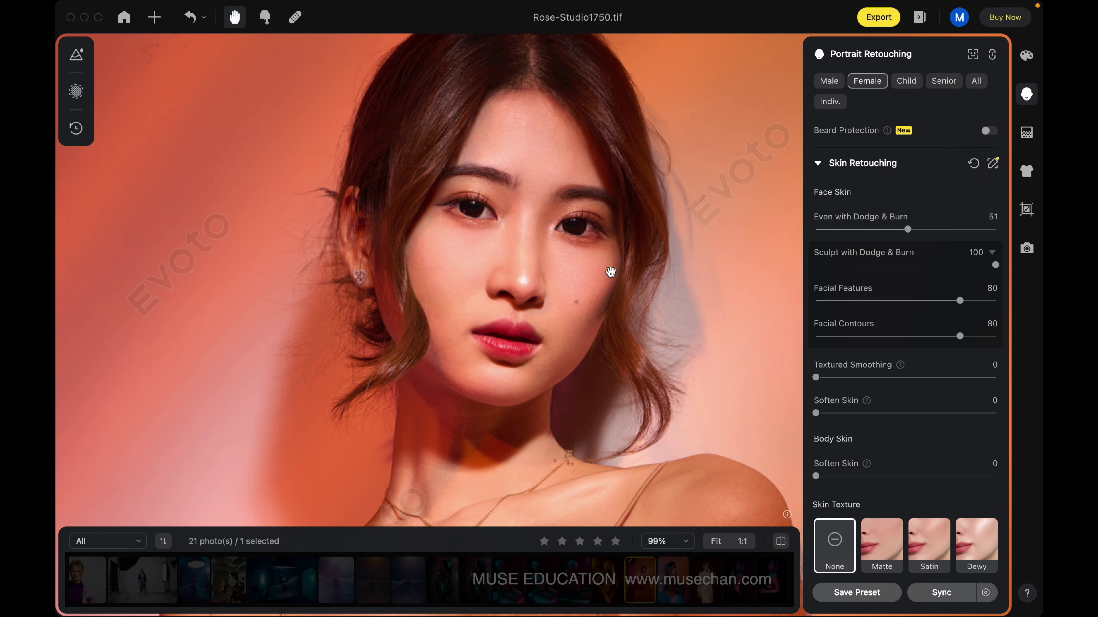
{"action": "scroll", "coordinate": [638, 271], "scroll_direction": "down", "scroll_amount": 1}
{"action": "scroll", "coordinate": [637, 271], "scroll_direction": "down", "scroll_amount": 1}
{"action": "left_click_drag", "start_coordinate": [635, 276], "coordinate": [574, 252]}
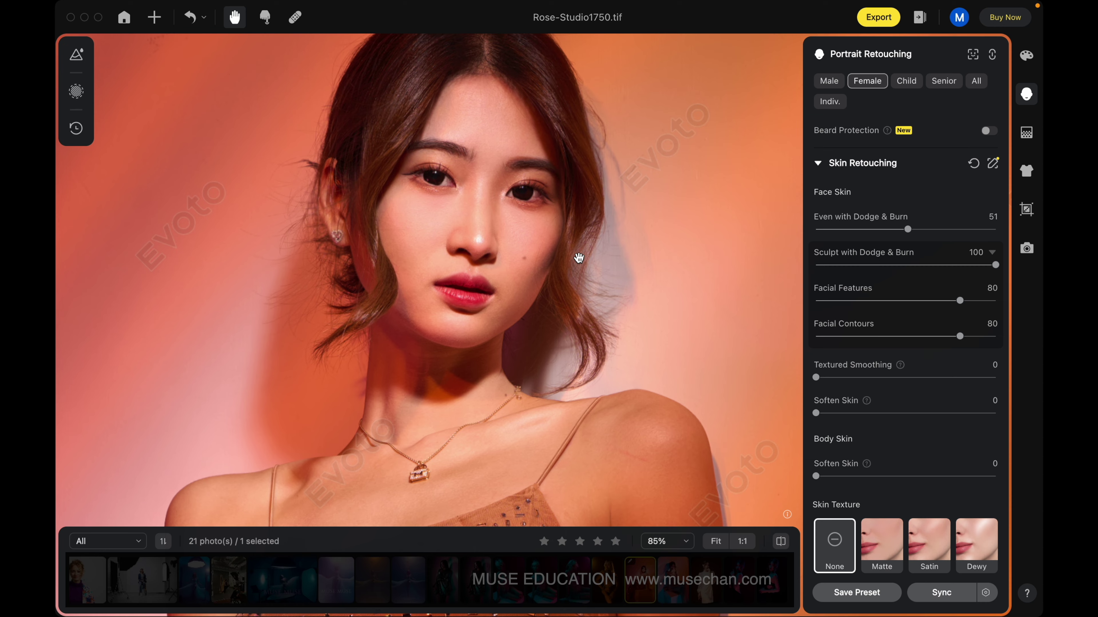
{"action": "scroll", "coordinate": [574, 252], "scroll_direction": "down", "scroll_amount": 2}
{"action": "left_click_drag", "start_coordinate": [576, 253], "coordinate": [579, 263]}
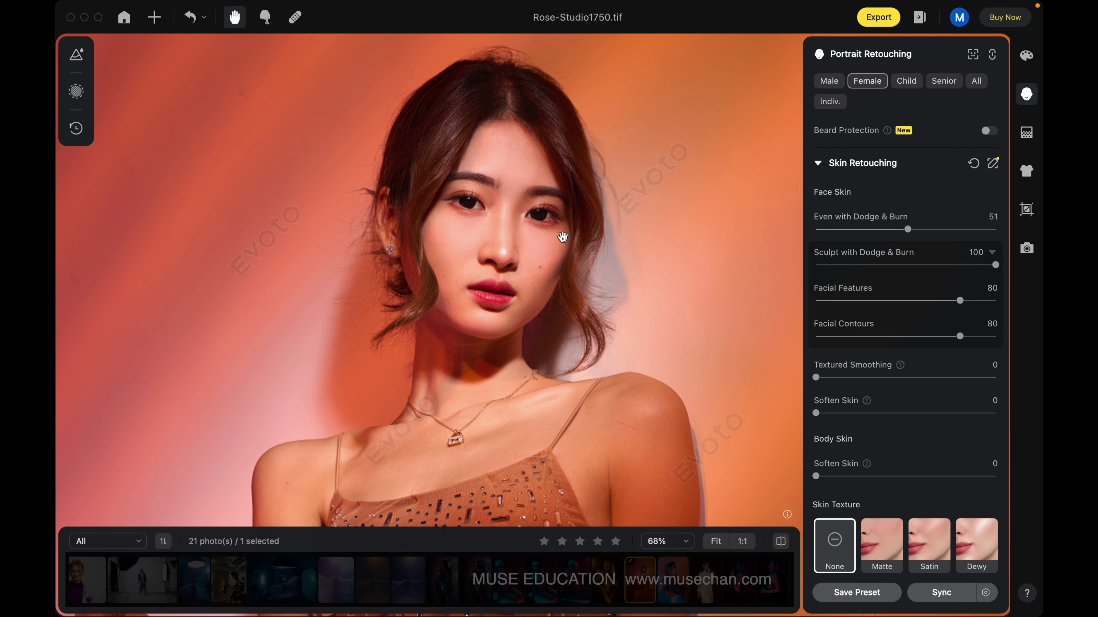
{"action": "scroll", "coordinate": [573, 238], "scroll_direction": "down", "scroll_amount": 1}
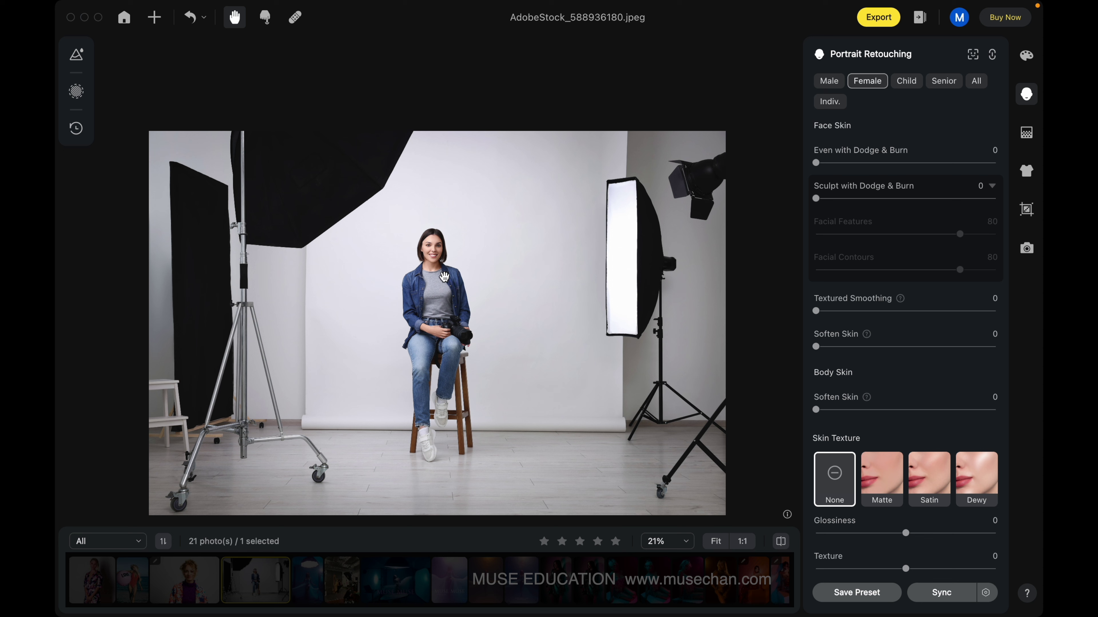
- Enable Distractions Removal in Background Adjustments and set its mode to Distractions
{"action": "left_click_drag", "start_coordinate": [450, 279], "coordinate": [474, 243]}
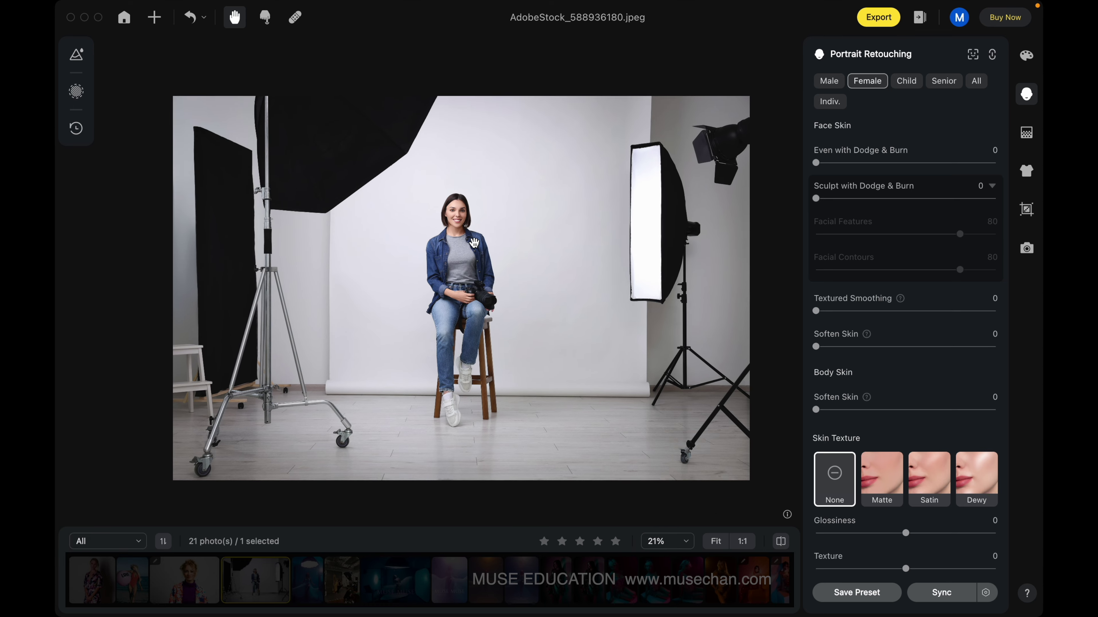
{"action": "scroll", "coordinate": [474, 243], "scroll_direction": "up", "scroll_amount": 2}
{"action": "scroll", "coordinate": [540, 251], "scroll_direction": "down", "scroll_amount": 2}
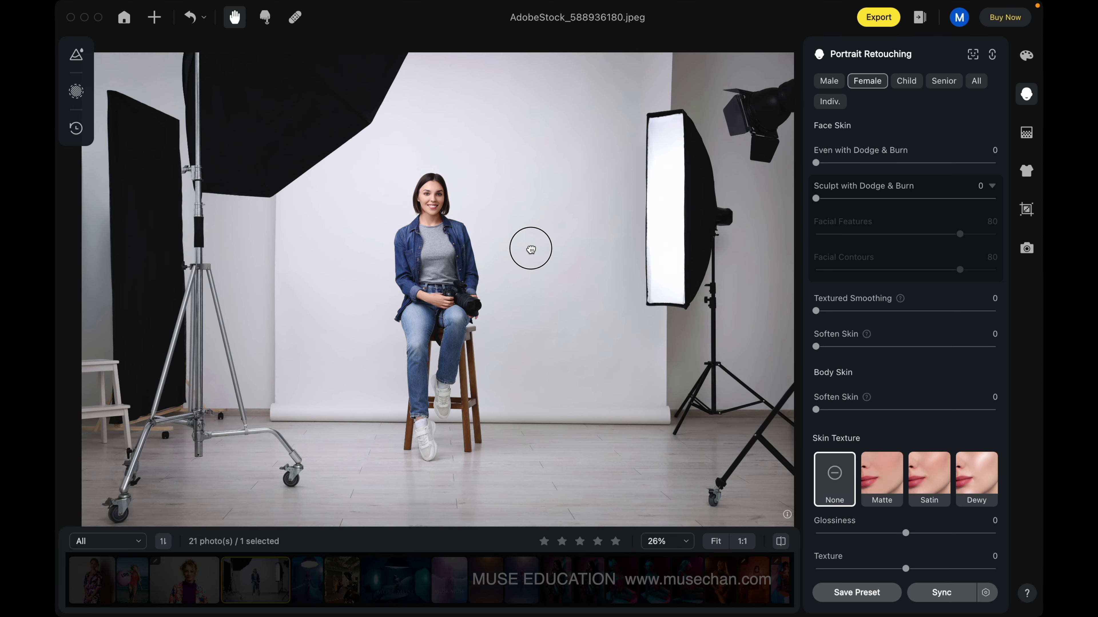
{"action": "scroll", "coordinate": [534, 246], "scroll_direction": "down", "scroll_amount": 1}
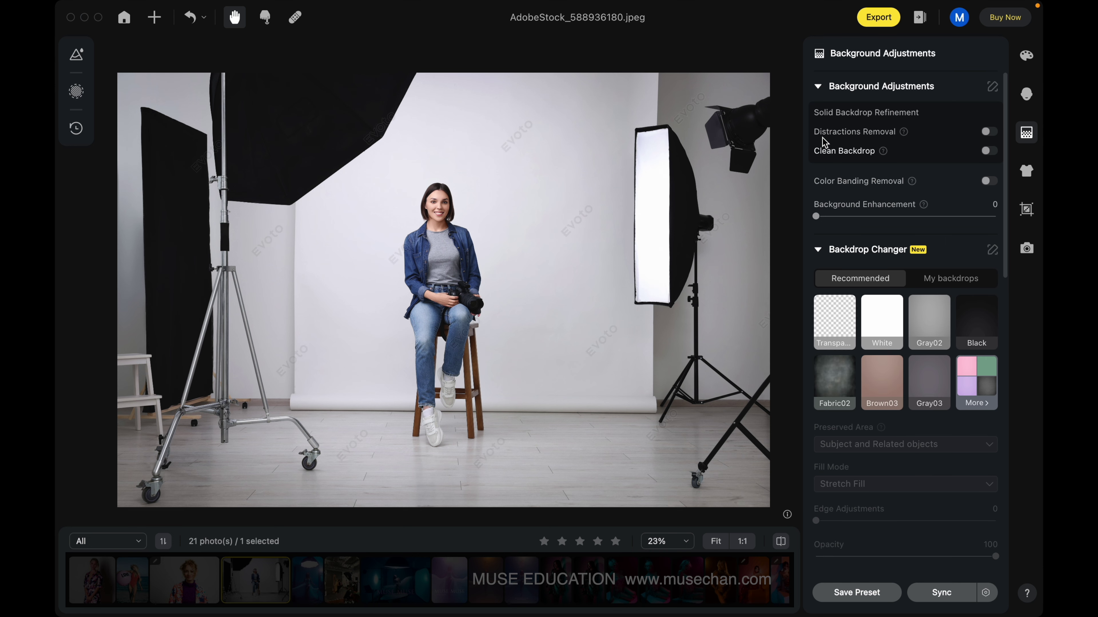
{"action": "left_click", "coordinate": [989, 131]}
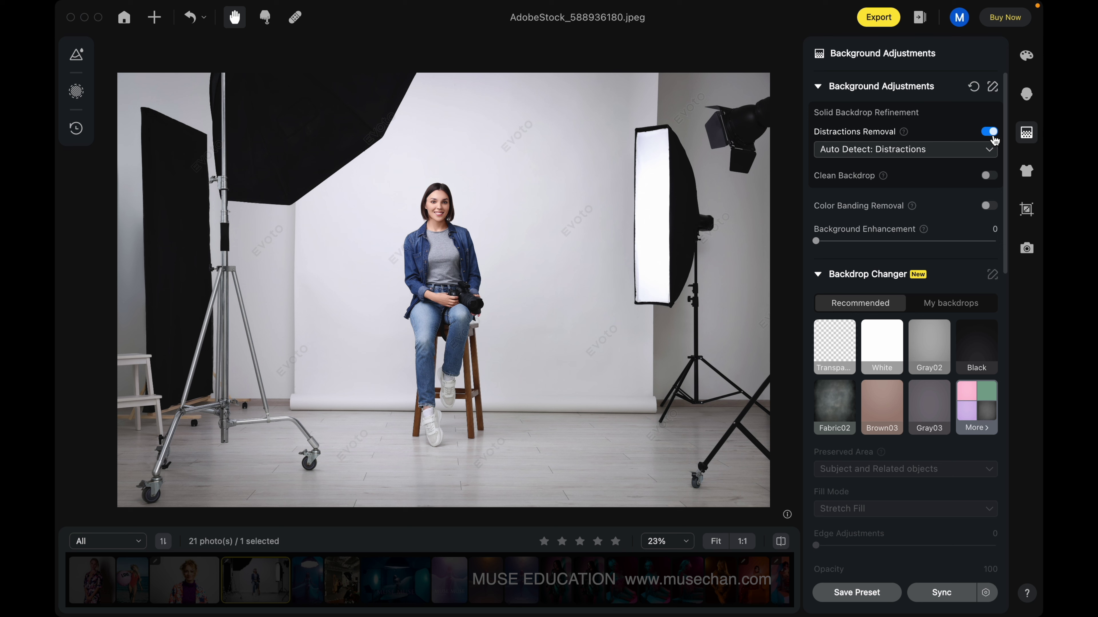
{"action": "left_click", "coordinate": [989, 156]}
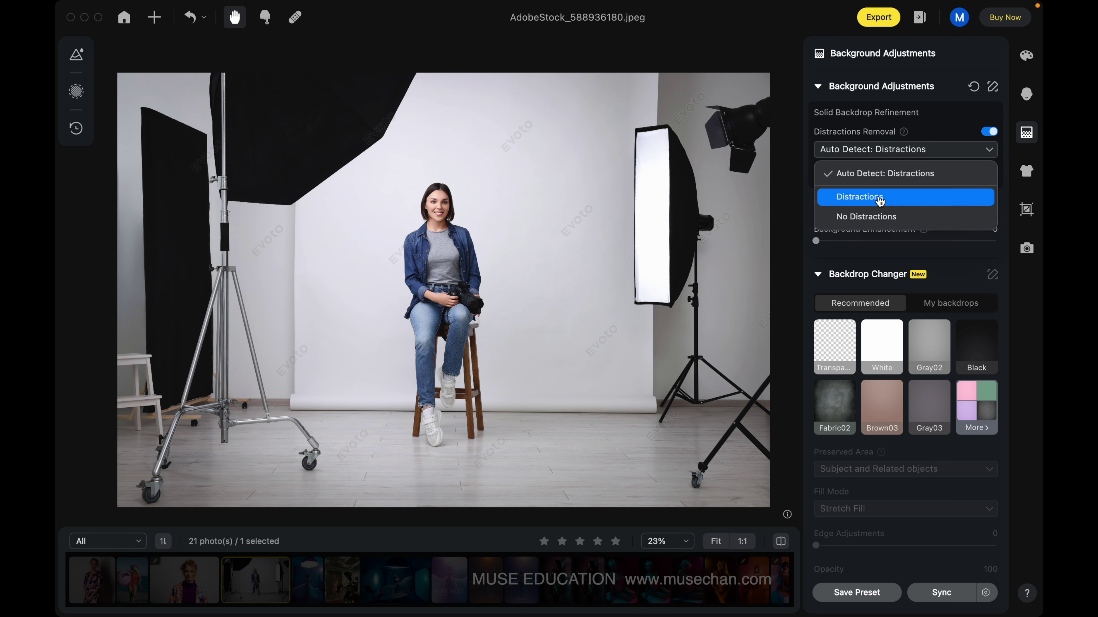
{"action": "left_click", "coordinate": [860, 198]}
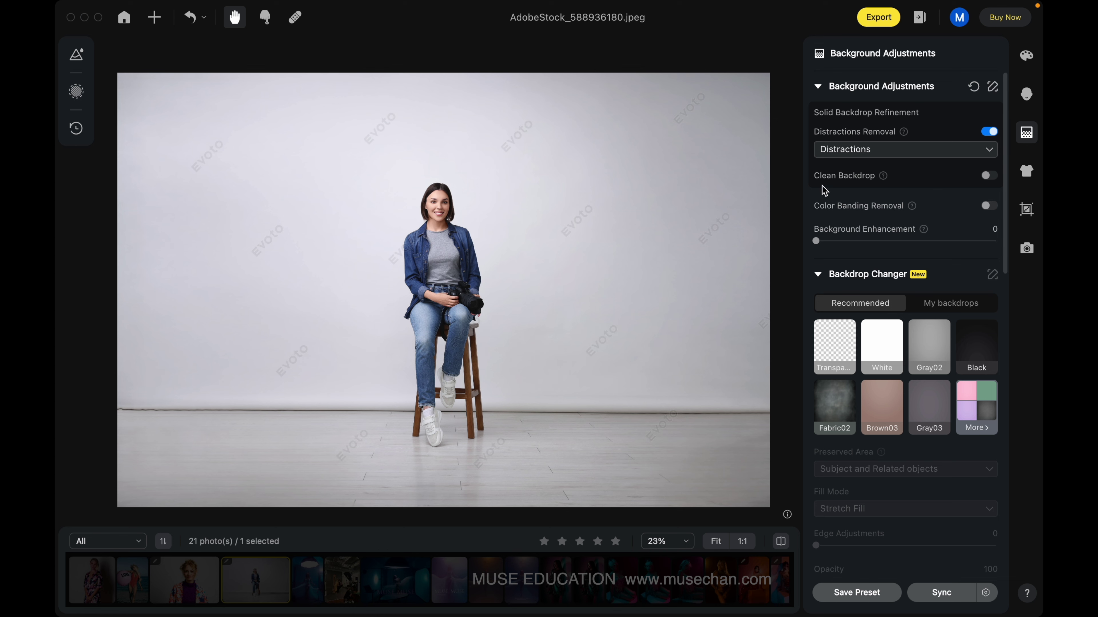
- Turn on Clean Backdrop and set the backdrop type to Solid Backdrop
{"action": "left_click", "coordinate": [988, 177]}
{"action": "scroll", "coordinate": [595, 263], "scroll_direction": "up", "scroll_amount": 1}
{"action": "scroll", "coordinate": [590, 251], "scroll_direction": "up", "scroll_amount": 3}
{"action": "mouse_move", "coordinate": [698, 184]}
{"action": "left_mouse_down"}
{"action": "mouse_move", "coordinate": [494, 212]}
{"action": "mouse_move", "coordinate": [546, 223]}
{"action": "left_mouse_up"}
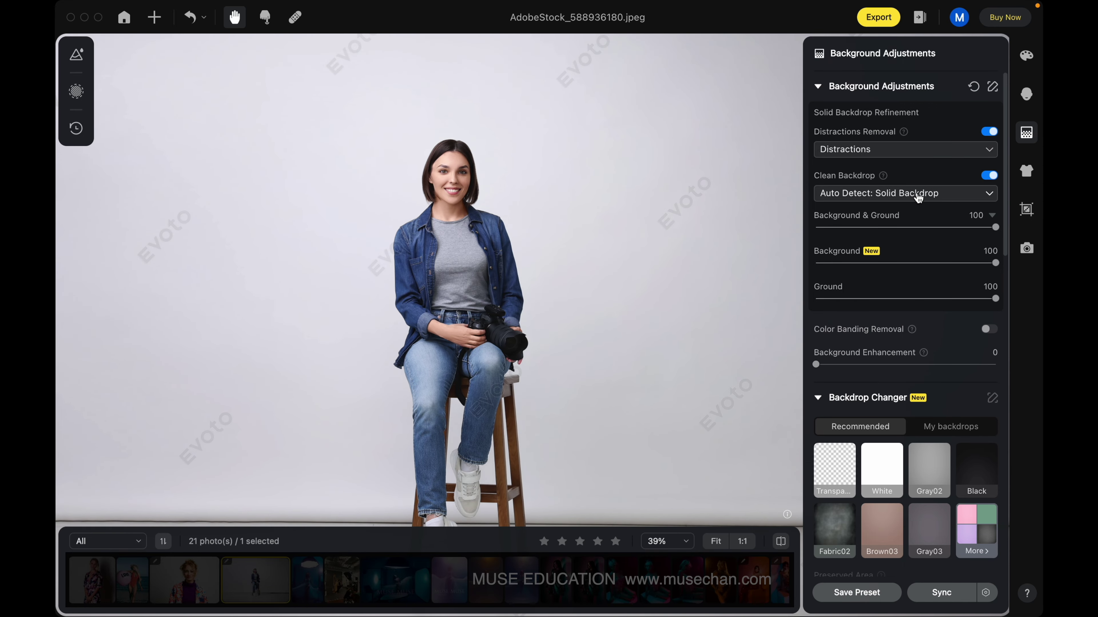
{"action": "left_click", "coordinate": [901, 195]}
{"action": "left_click", "coordinate": [877, 241]}
- Compare the cleaned backdrop with the original and keep the Solid Backdrop setting
{"action": "scroll", "coordinate": [680, 290], "scroll_direction": "down", "scroll_amount": 5}
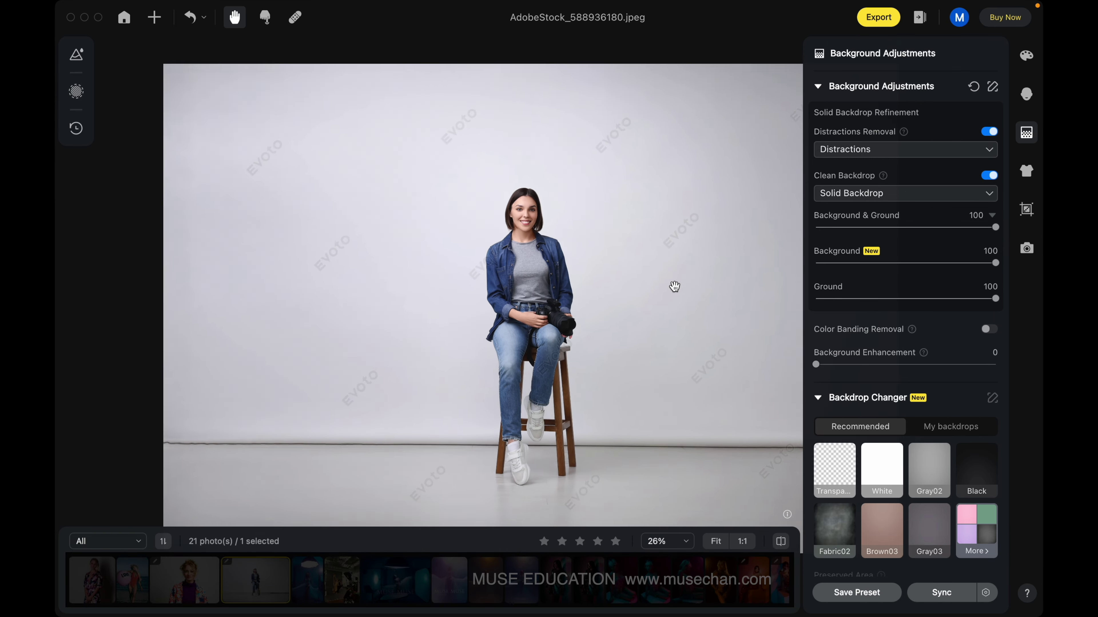
{"action": "scroll", "coordinate": [679, 289], "scroll_direction": "up", "scroll_amount": 1}
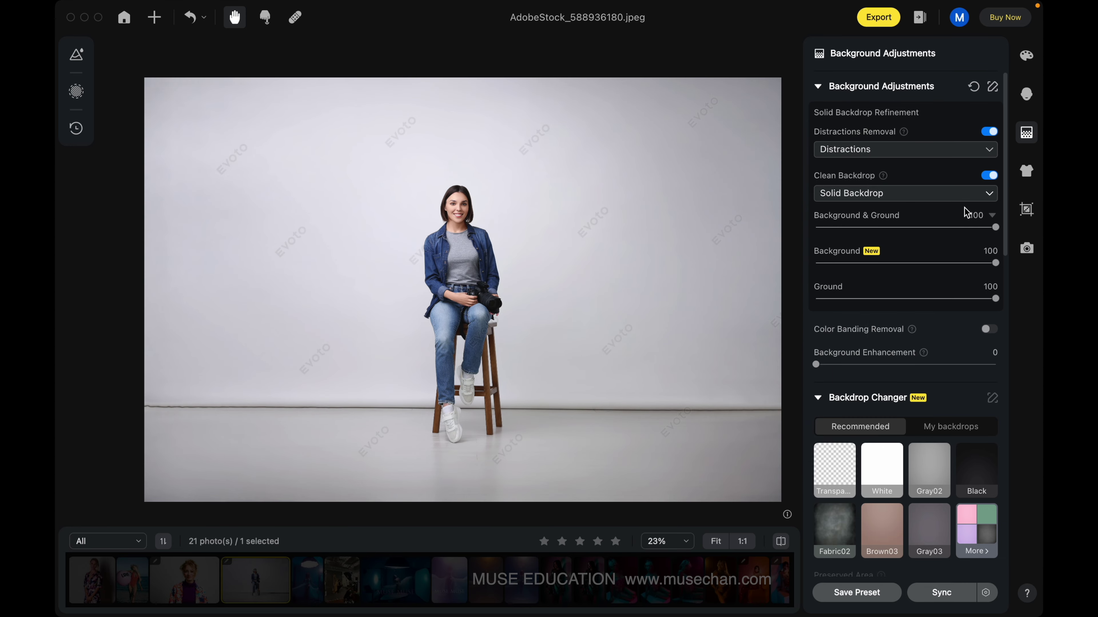
{"action": "left_click", "coordinate": [780, 542]}
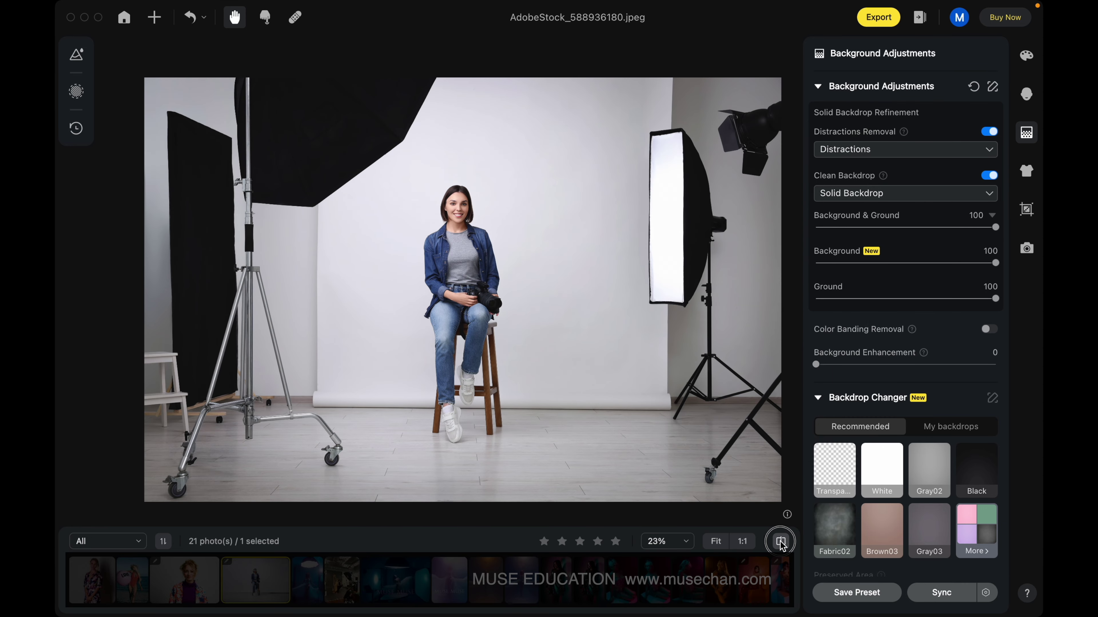
{"action": "left_click", "coordinate": [780, 541]}
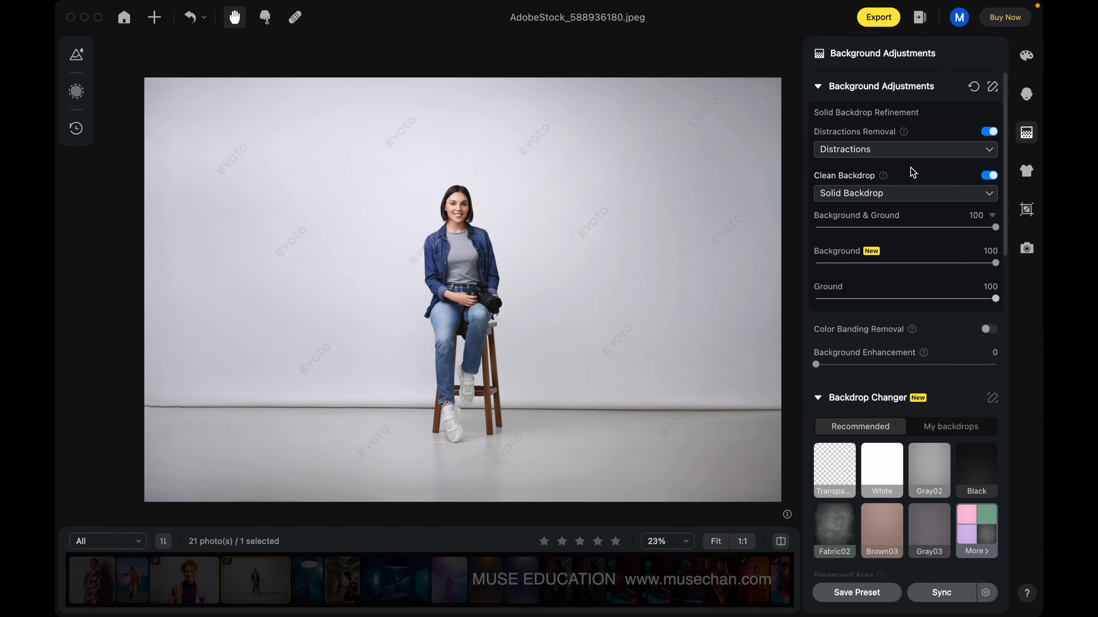
{"action": "left_click", "coordinate": [884, 193]}
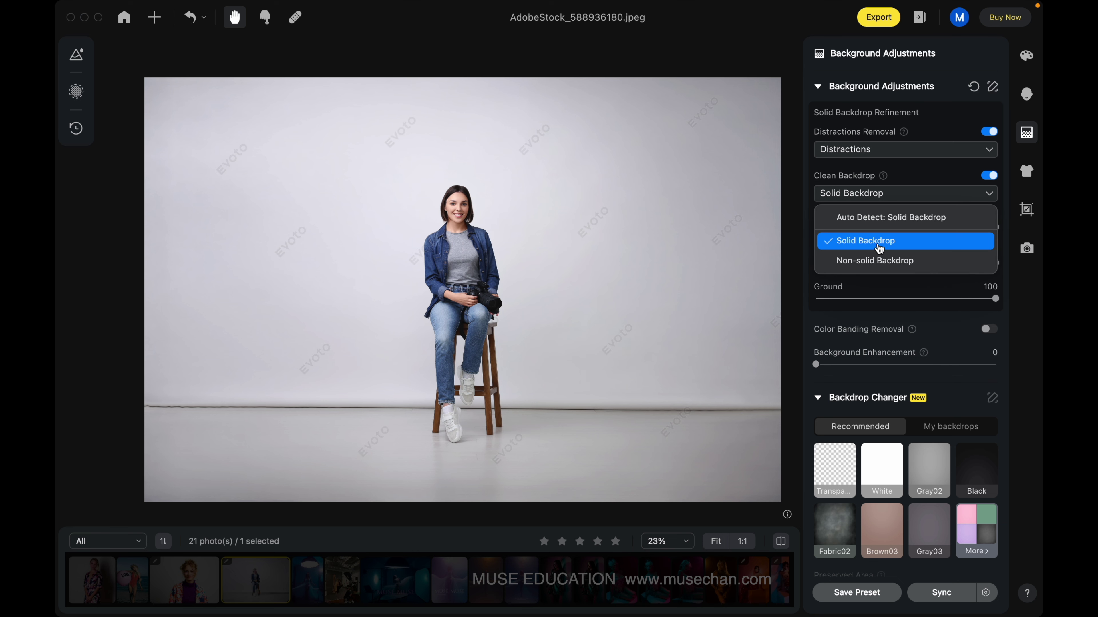
{"action": "left_click", "coordinate": [605, 435]}
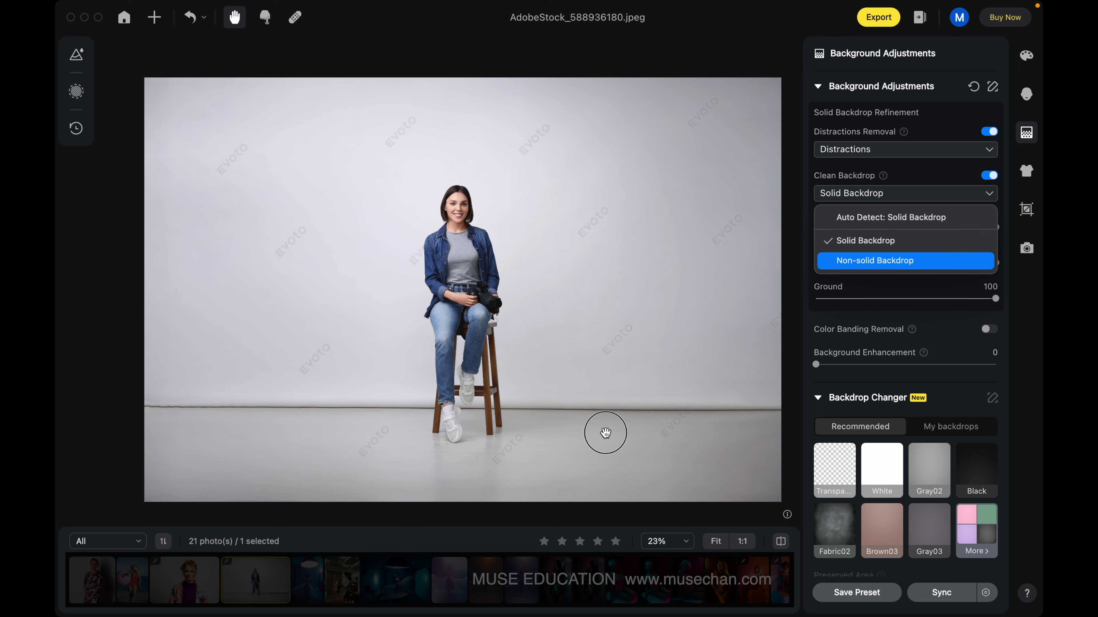
- Pan across the floor and backdrop to check the cleanup for leftovers
{"action": "scroll", "coordinate": [600, 448], "scroll_direction": "up", "scroll_amount": 3}
{"action": "left_click_drag", "start_coordinate": [600, 449], "coordinate": [600, 335]}
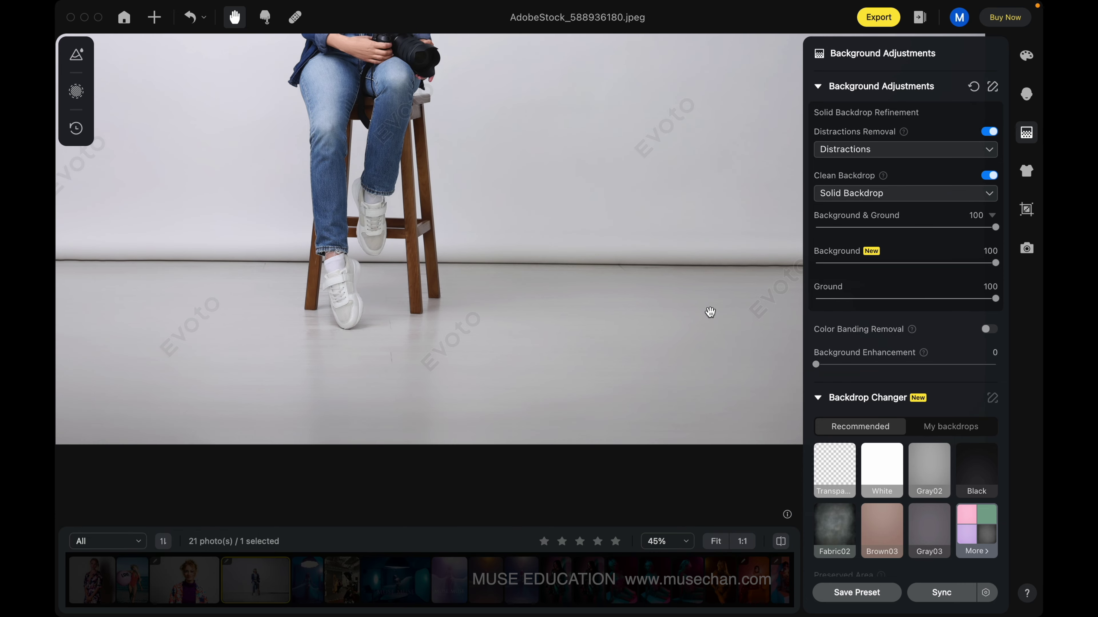
{"action": "mouse_move", "coordinate": [279, 351]}
{"action": "left_mouse_down"}
{"action": "mouse_move", "coordinate": [627, 351]}
{"action": "mouse_move", "coordinate": [356, 369]}
{"action": "left_mouse_up"}
{"action": "scroll", "coordinate": [632, 366], "scroll_direction": "down", "scroll_amount": 3}
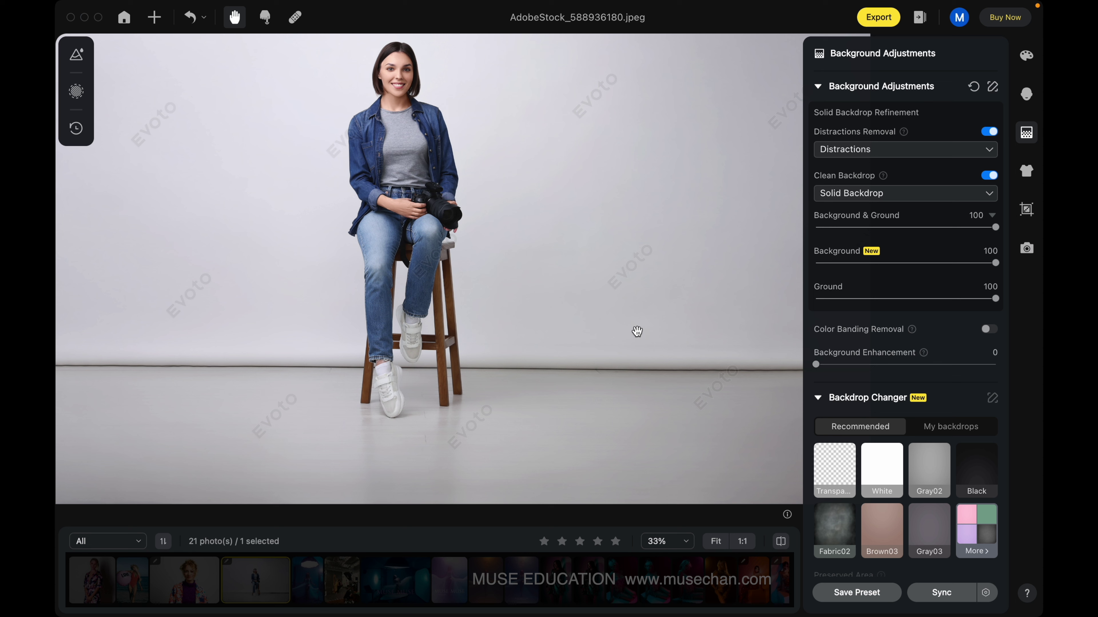
{"action": "scroll", "coordinate": [527, 299], "scroll_direction": "down", "scroll_amount": 2}
{"action": "left_click_drag", "start_coordinate": [588, 282], "coordinate": [563, 327]}
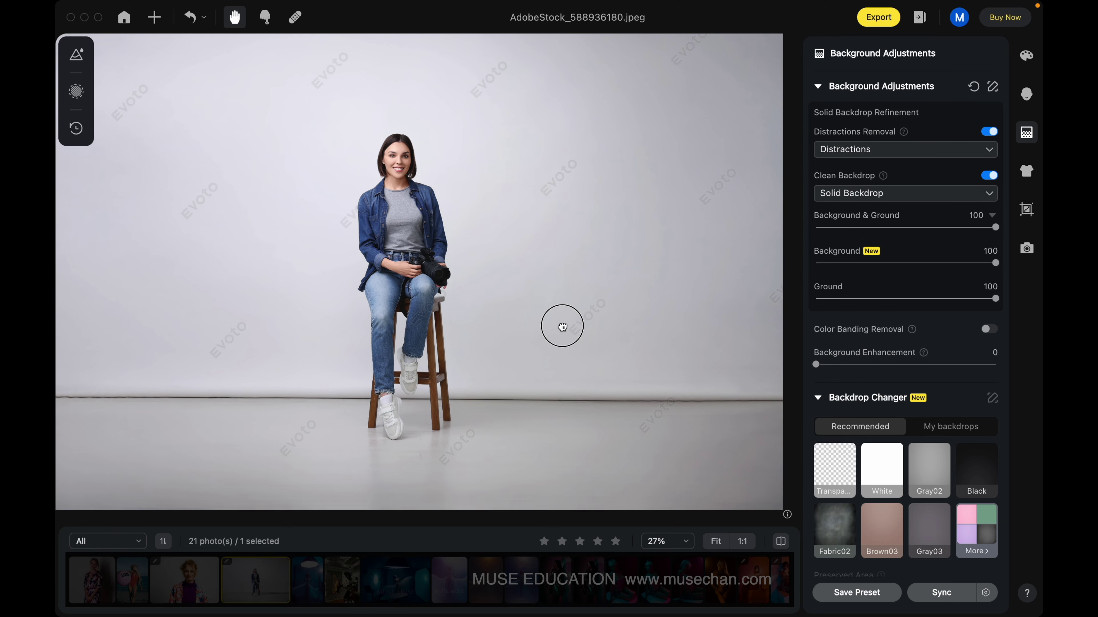
{"action": "left_click_drag", "start_coordinate": [564, 263], "coordinate": [590, 260]}
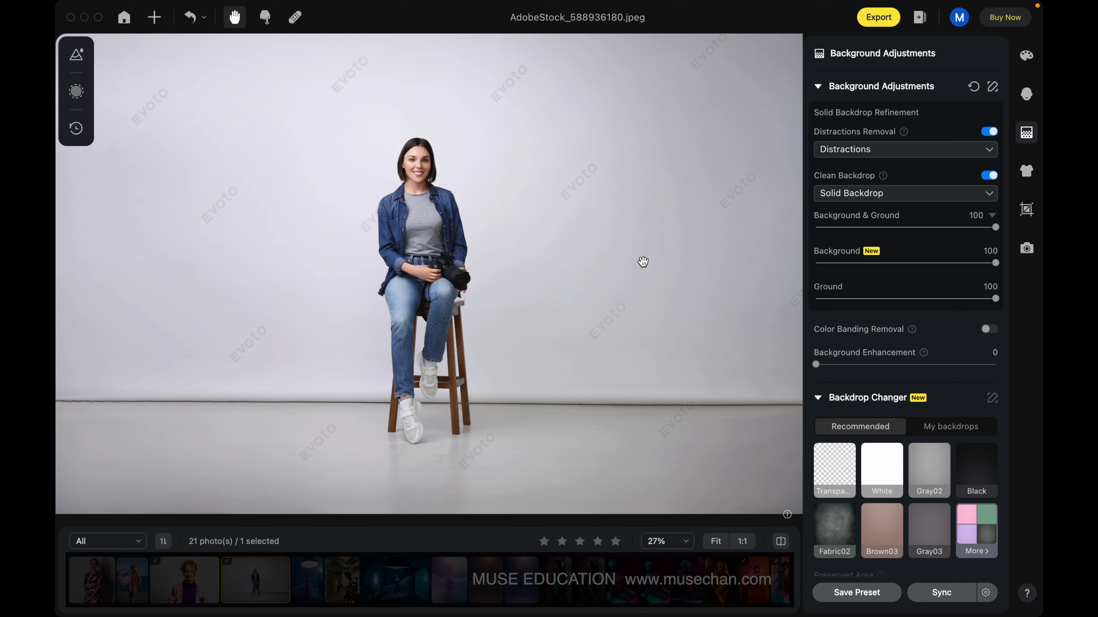
{"action": "mouse_move", "coordinate": [485, 209]}
{"action": "left_mouse_down"}
{"action": "mouse_move", "coordinate": [493, 236]}
{"action": "mouse_move", "coordinate": [498, 227]}
{"action": "left_mouse_up"}
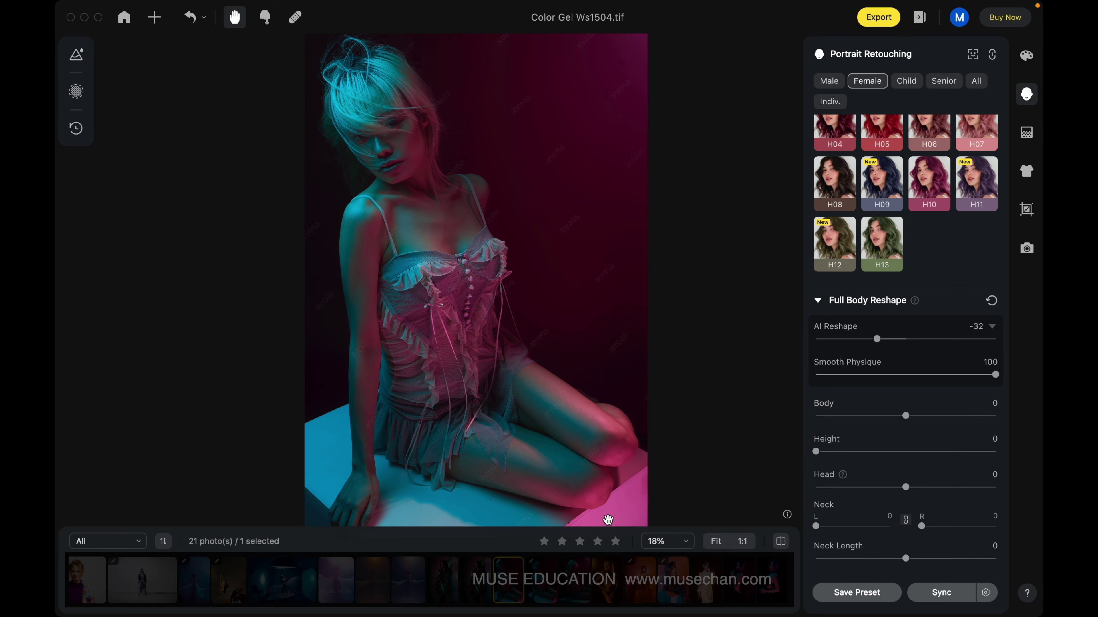
- On Color Gel Ws1506, set AI Reshape to -44 with Smooth Physique at 100, then compare
{"action": "left_click", "coordinate": [574, 579]}
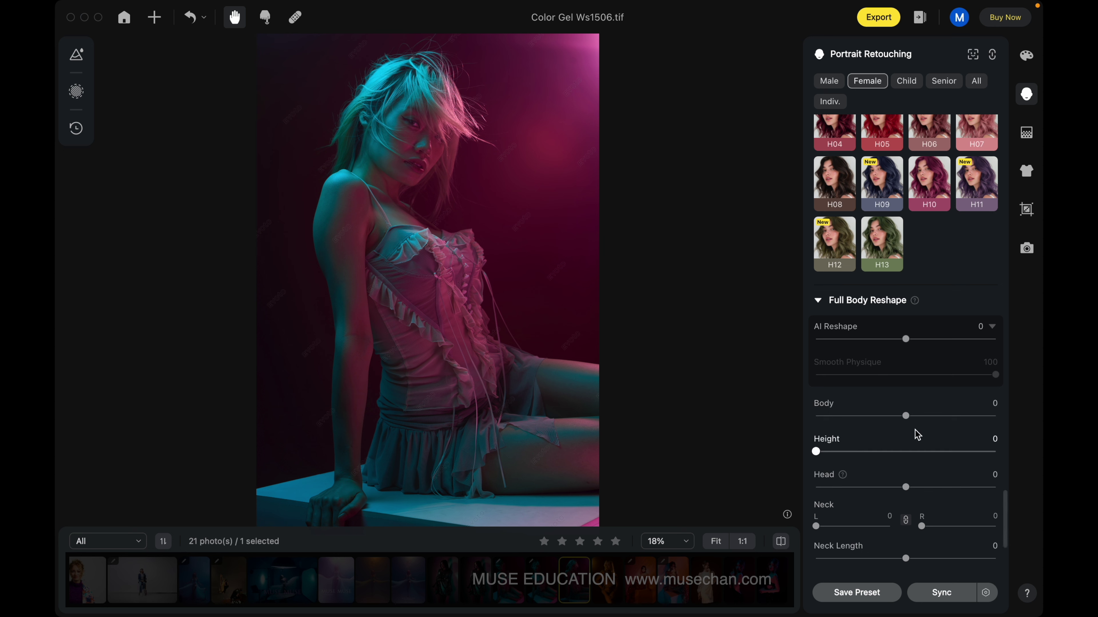
{"action": "left_click_drag", "start_coordinate": [913, 345], "coordinate": [870, 344]}
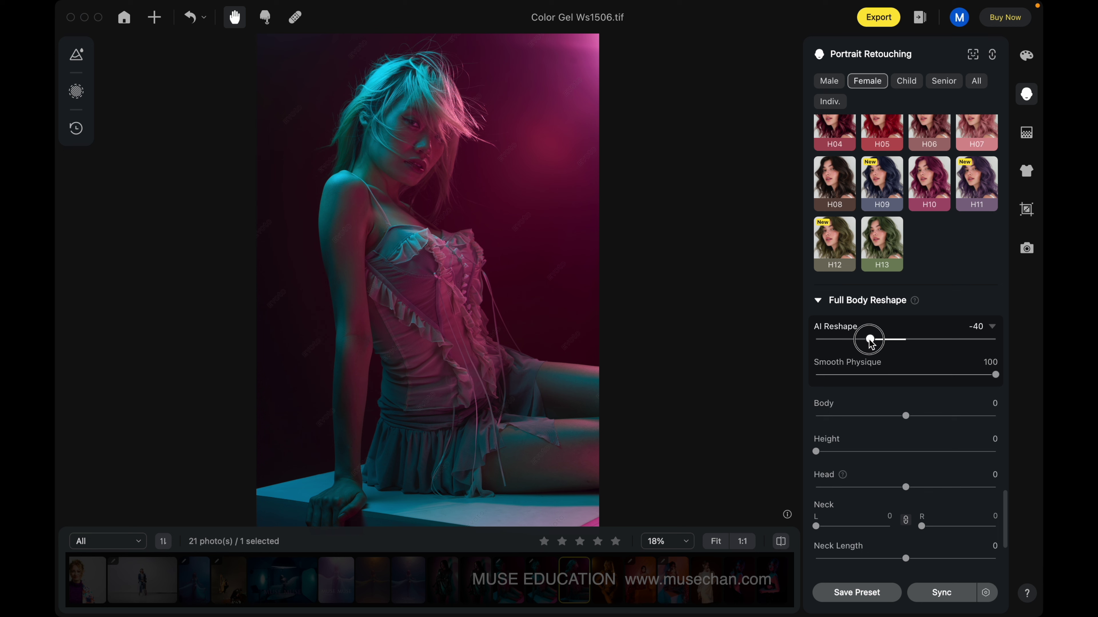
{"action": "left_click_drag", "start_coordinate": [870, 344], "coordinate": [870, 344]}
{"action": "left_click_drag", "start_coordinate": [995, 376], "coordinate": [804, 380]}
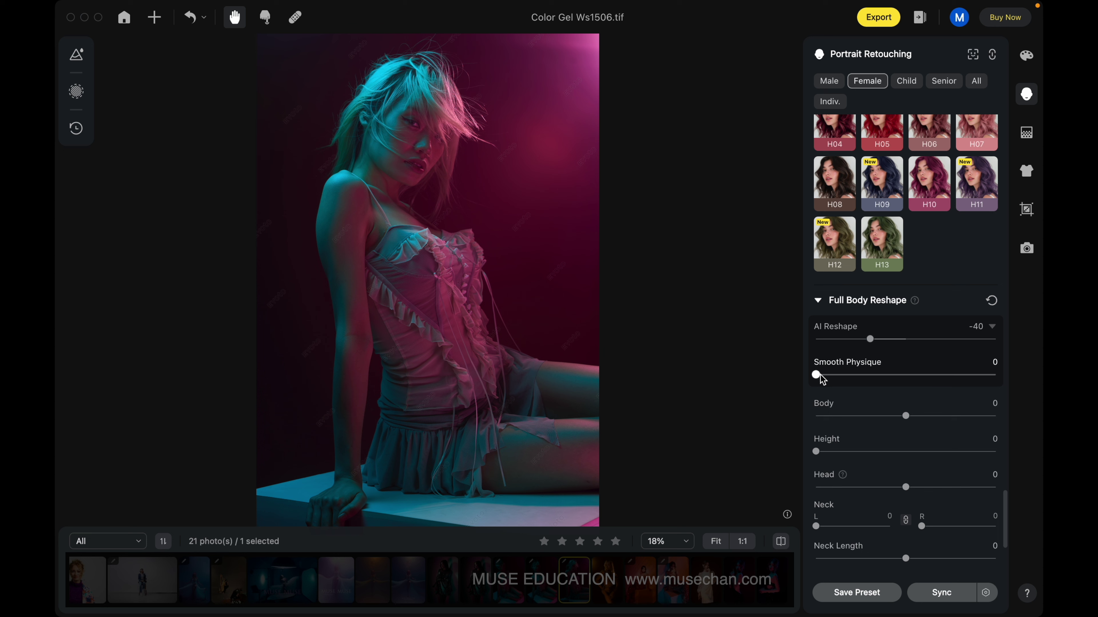
{"action": "left_click_drag", "start_coordinate": [820, 376], "coordinate": [1001, 376]}
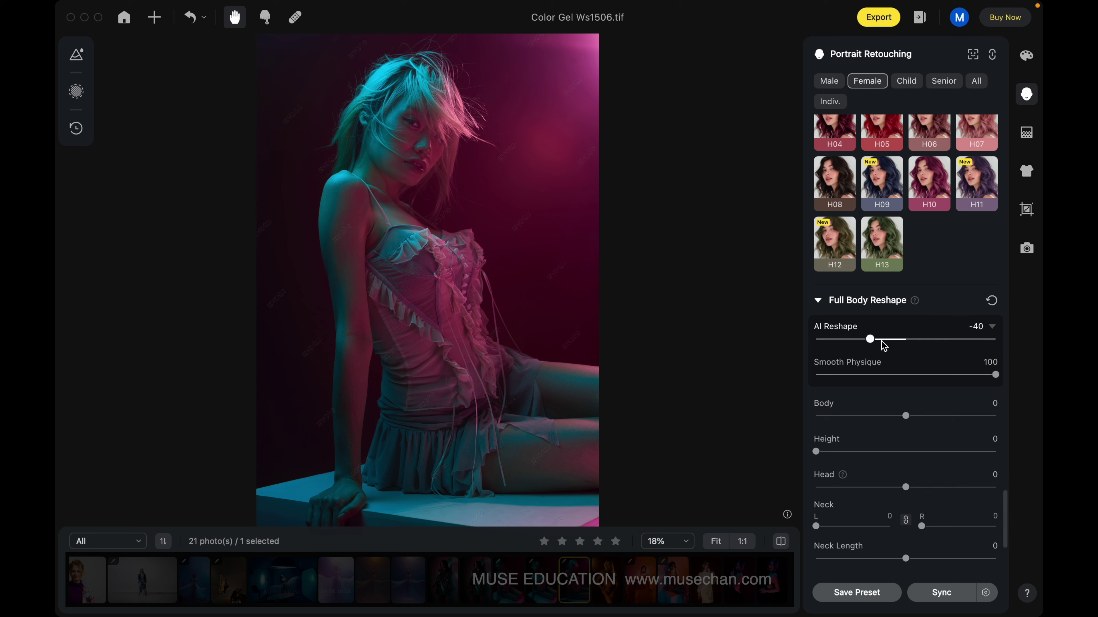
{"action": "left_click_drag", "start_coordinate": [870, 339], "coordinate": [866, 340]}
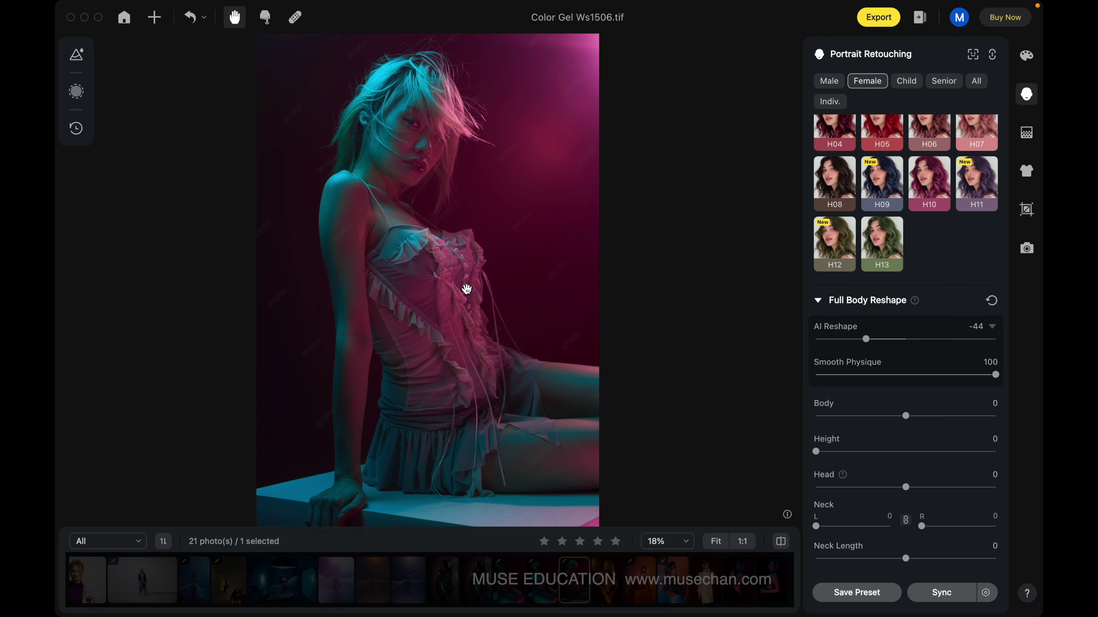
{"action": "left_click", "coordinate": [779, 544]}
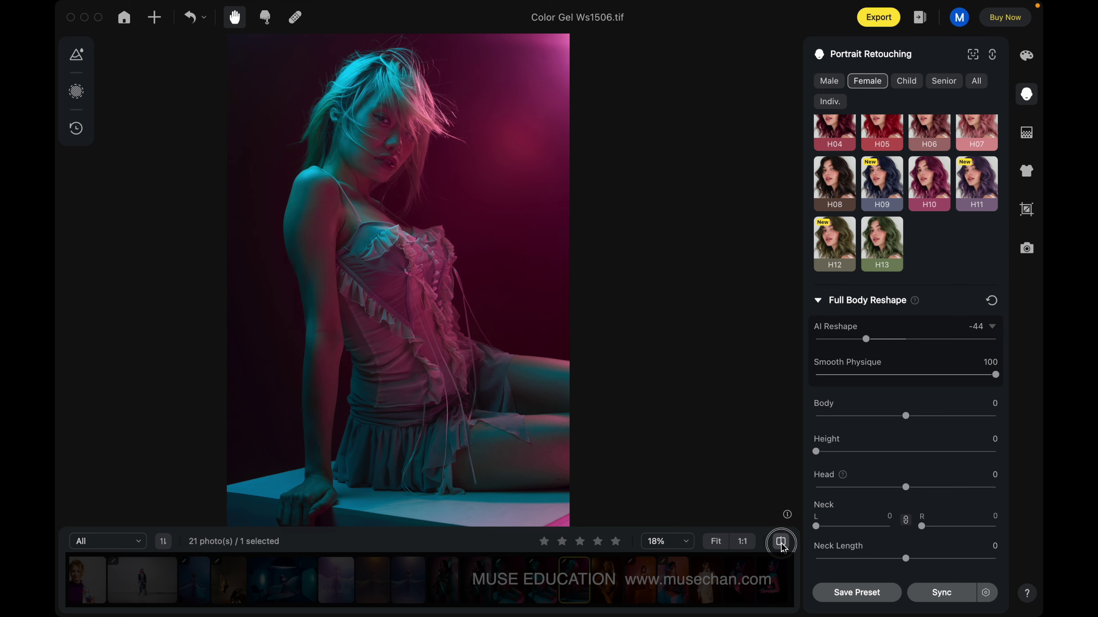
{"action": "left_click", "coordinate": [781, 544]}
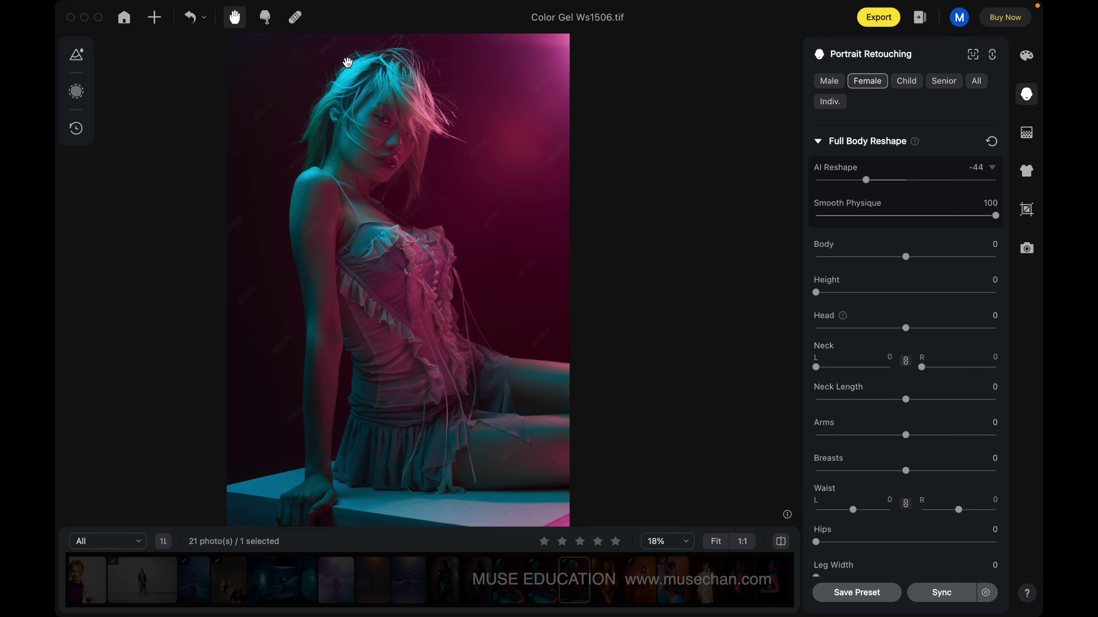
- Liquify the waist inward with an enlarged Forward Warp brush and apply it
{"action": "key", "text": "l"}
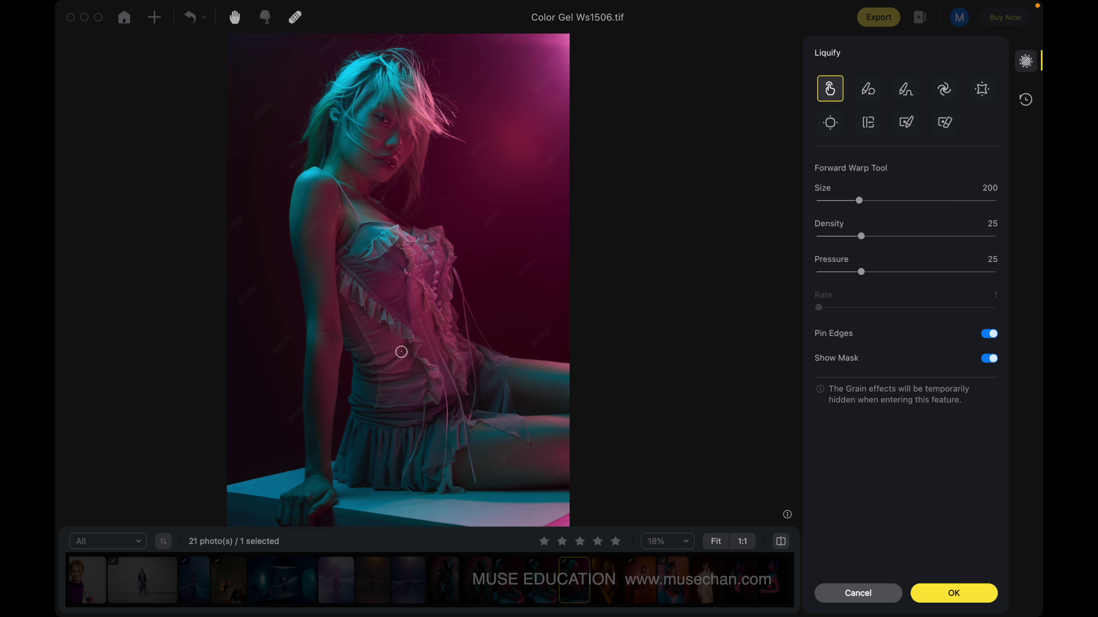
{"action": "key", "text": "bracketright"}
{"action": "key", "text": "bracketright"}
{"action": "key", "text": "bracketright"}
{"action": "key", "text": "bracketright"}
{"action": "key", "text": "bracketright"}
{"action": "key", "text": "bracketright"}
{"action": "left_click_drag", "start_coordinate": [379, 363], "coordinate": [382, 378]}
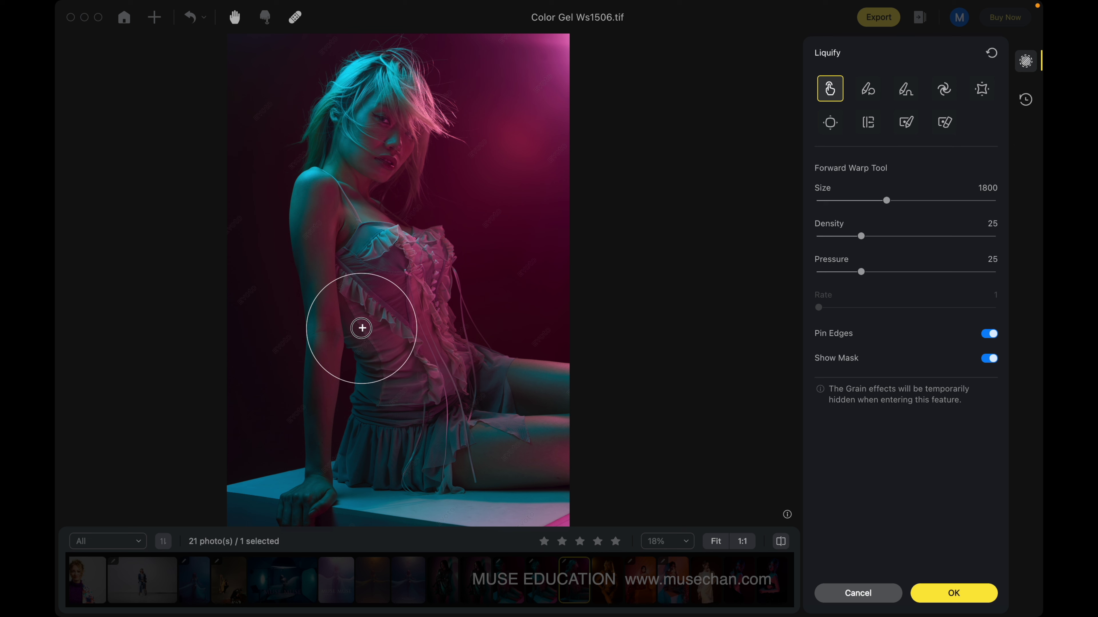
{"action": "key", "text": "bracketleft"}
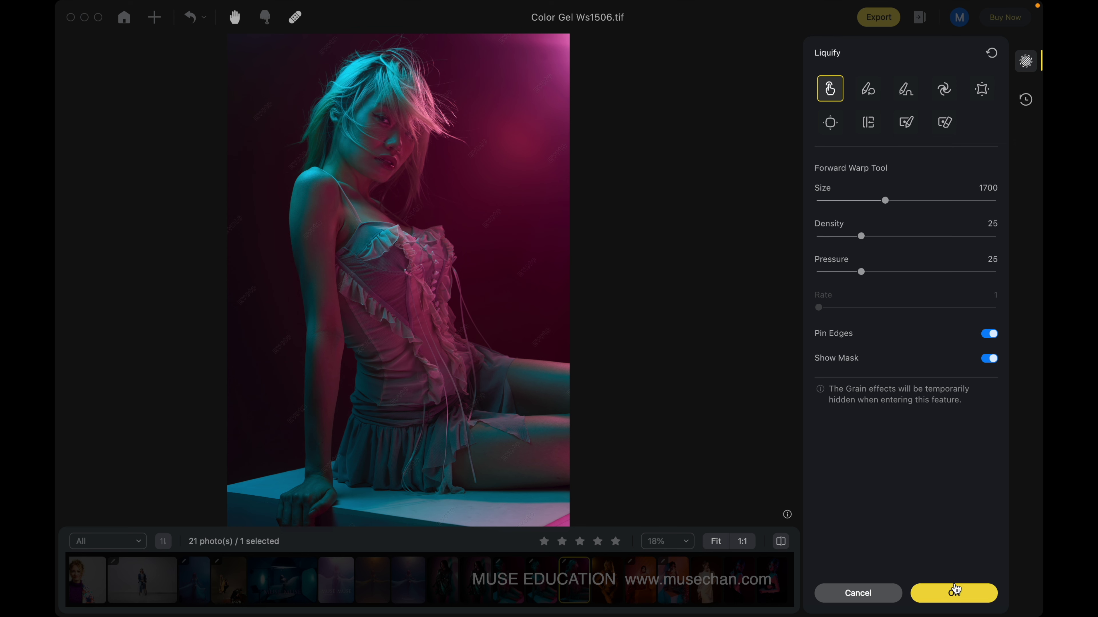
{"action": "left_click", "coordinate": [969, 592]}
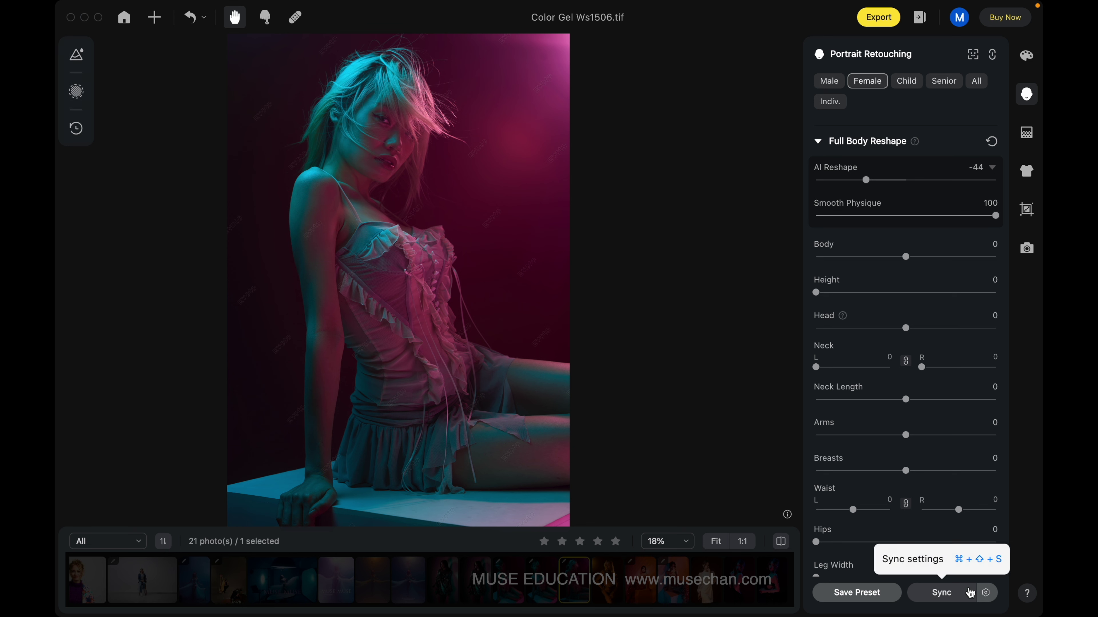
- Compare the reshaped Ws1506 with its original, then switch to Color Gel Ws1578
{"action": "left_click", "coordinate": [782, 542]}
{"action": "left_click", "coordinate": [781, 542]}
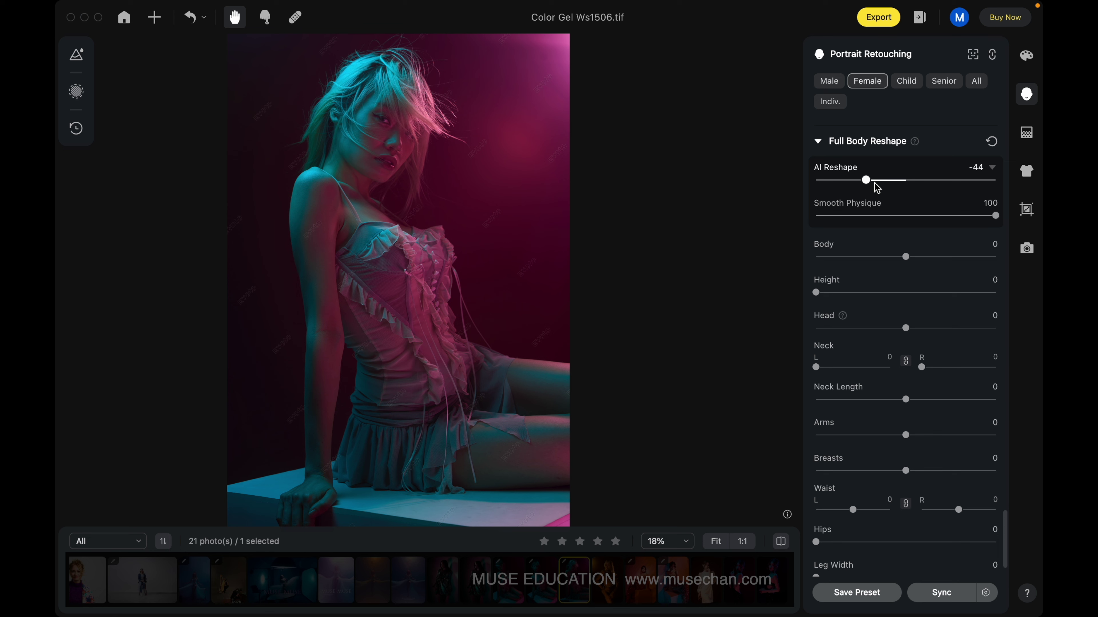
{"action": "left_click", "coordinate": [617, 582]}
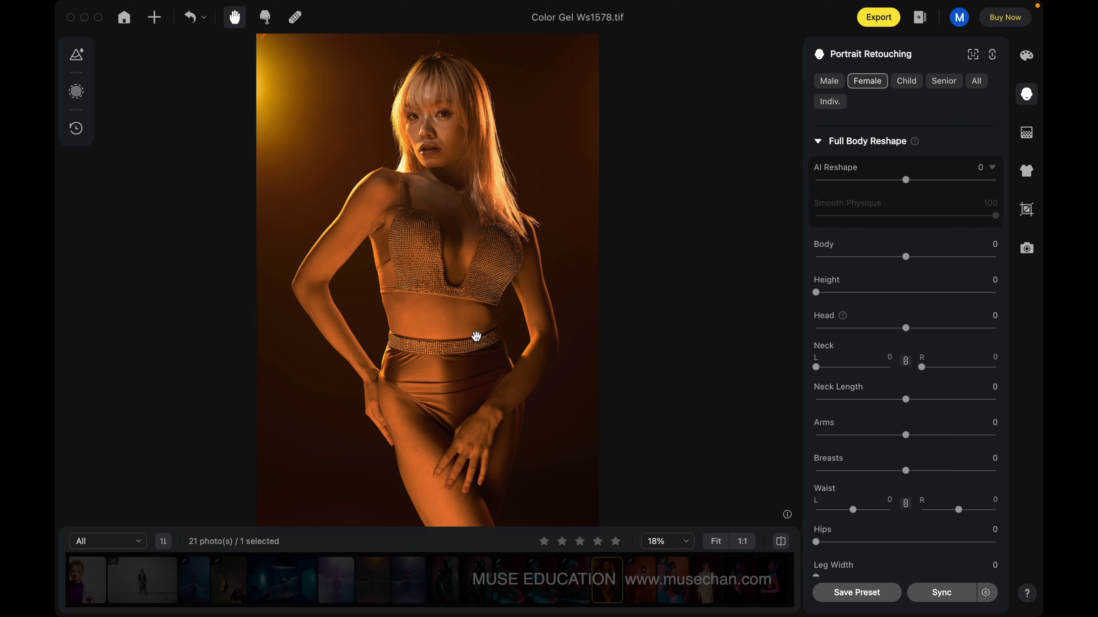
- Zoom in and frame the woman's face in the enlarged view
{"action": "scroll", "coordinate": [476, 336], "scroll_direction": "up", "scroll_amount": 2}
{"action": "scroll", "coordinate": [478, 333], "scroll_direction": "down", "scroll_amount": 1}
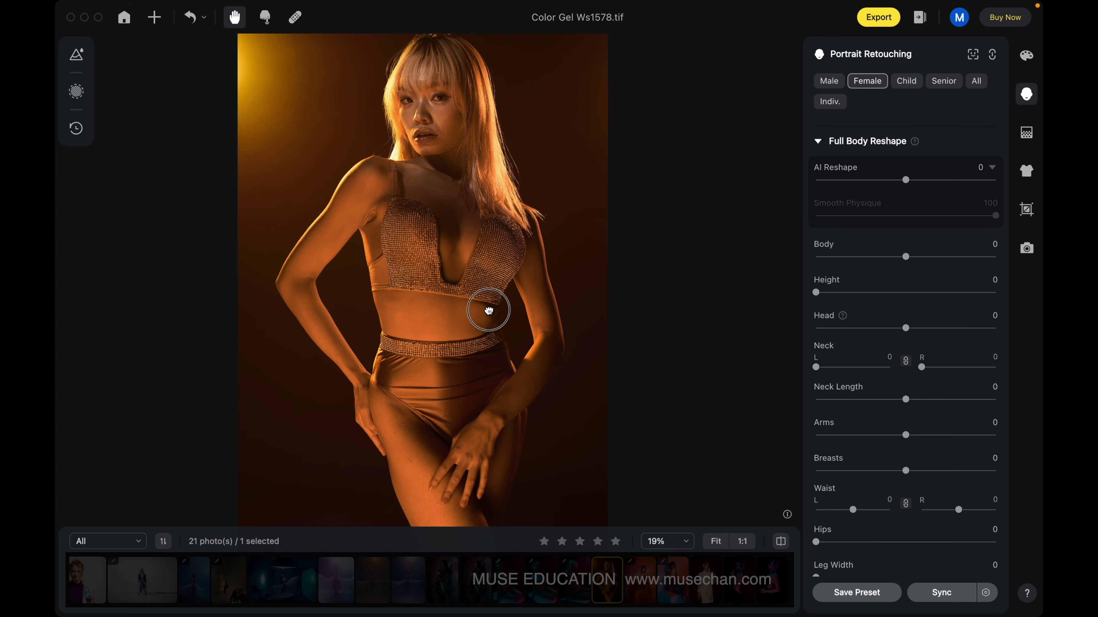
{"action": "scroll", "coordinate": [484, 312], "scroll_direction": "down", "scroll_amount": 1}
{"action": "scroll", "coordinate": [445, 126], "scroll_direction": "up", "scroll_amount": 2}
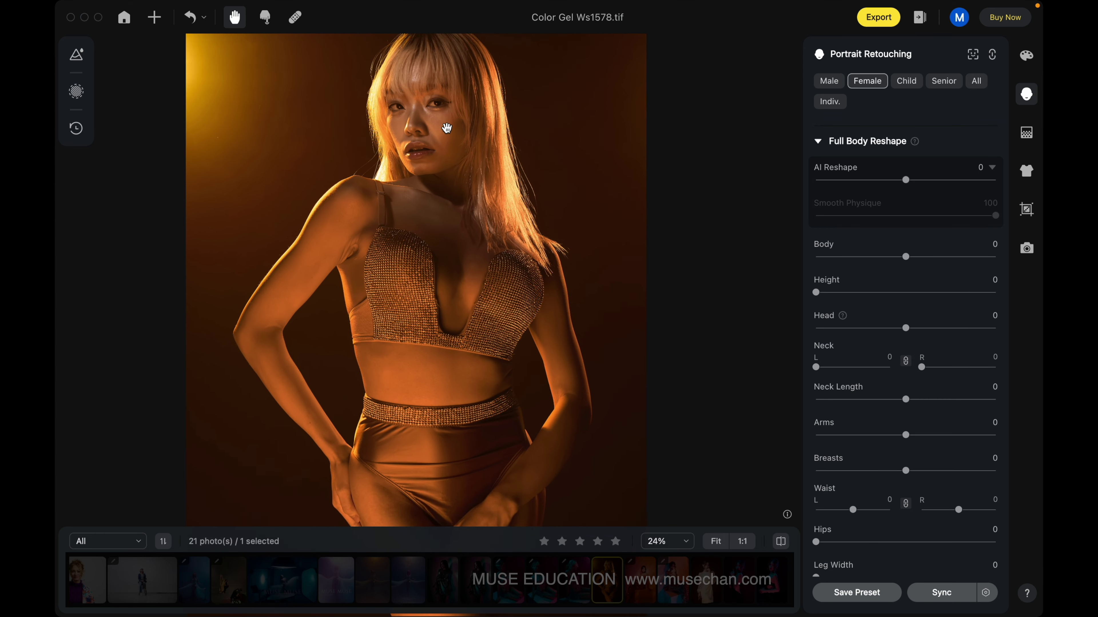
{"action": "scroll", "coordinate": [454, 126], "scroll_direction": "up", "scroll_amount": 3}
{"action": "left_click_drag", "start_coordinate": [482, 123], "coordinate": [483, 154]}
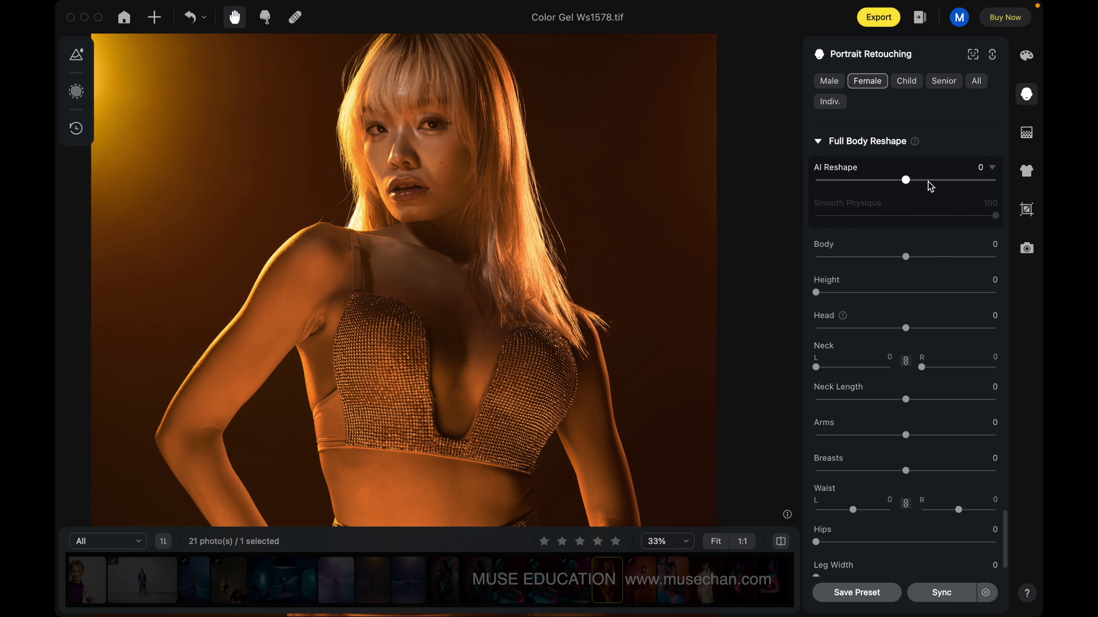
- Reduce the smile lines, then set Neck Wrinkle to 76 and Double Chin to 56
{"action": "left_click_drag", "start_coordinate": [816, 440], "coordinate": [974, 440]}
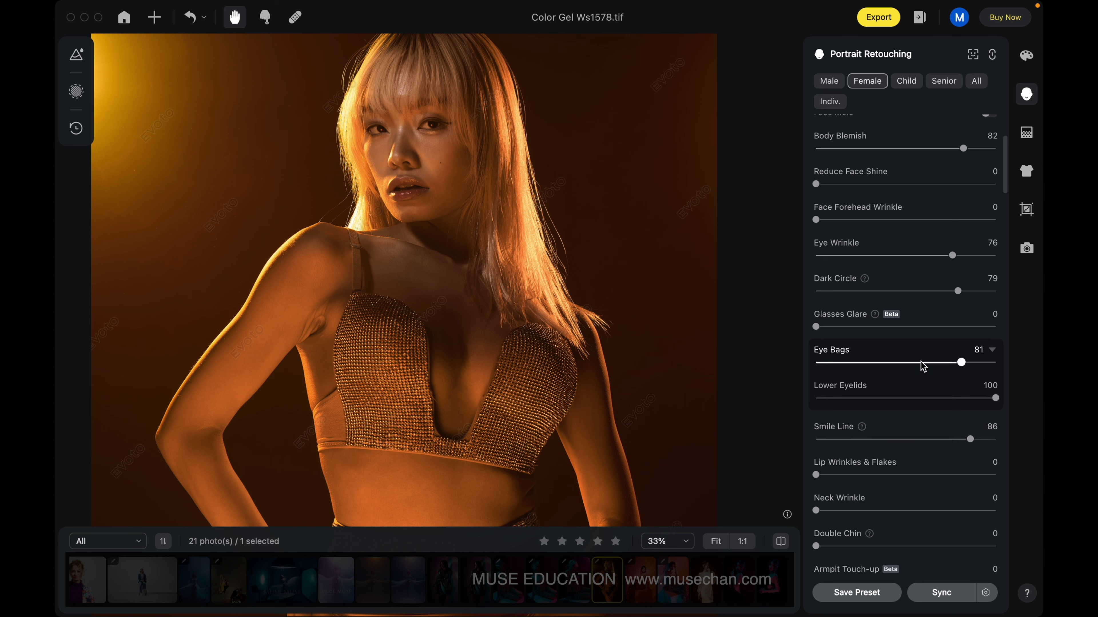
{"action": "scroll", "coordinate": [922, 366], "scroll_direction": "down", "scroll_amount": 3}
{"action": "scroll", "coordinate": [922, 366], "scroll_direction": "down", "scroll_amount": 2}
{"action": "scroll", "coordinate": [922, 366], "scroll_direction": "down", "scroll_amount": 1}
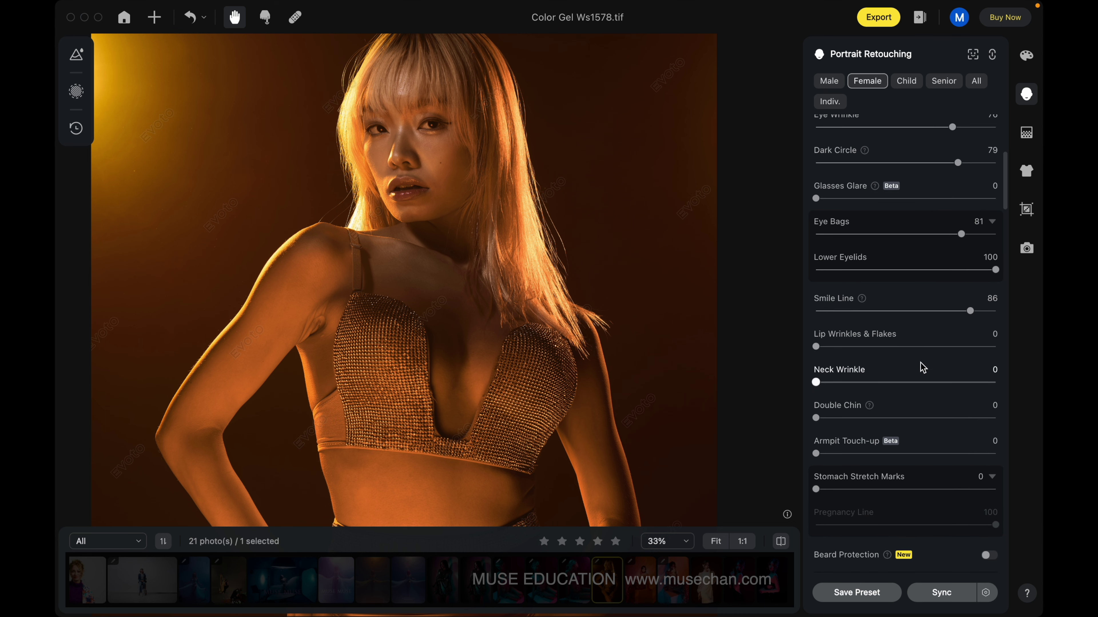
{"action": "left_click_drag", "start_coordinate": [819, 383], "coordinate": [951, 383]}
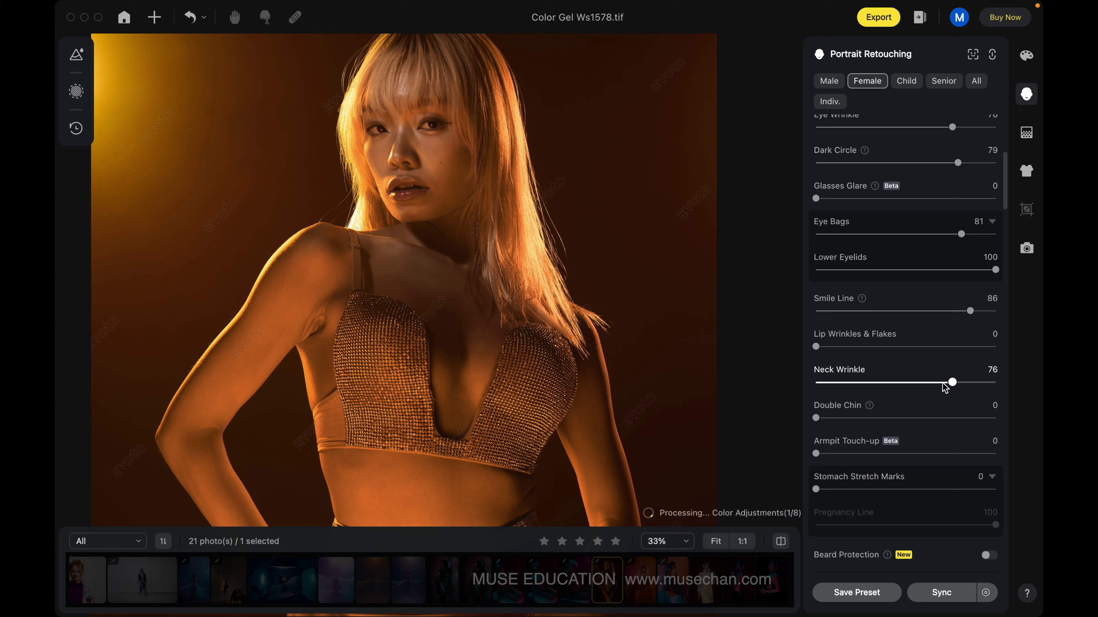
{"action": "left_click_drag", "start_coordinate": [816, 418], "coordinate": [922, 422]}
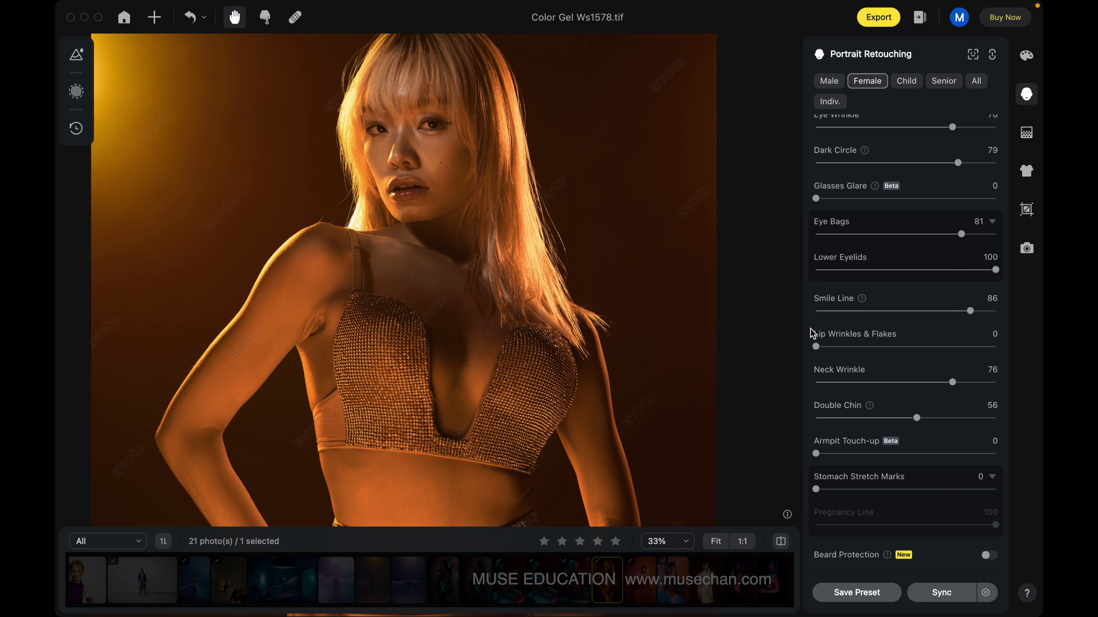
- Set Armpit Touch-up to 100
{"action": "scroll", "coordinate": [924, 411], "scroll_direction": "down", "scroll_amount": 3}
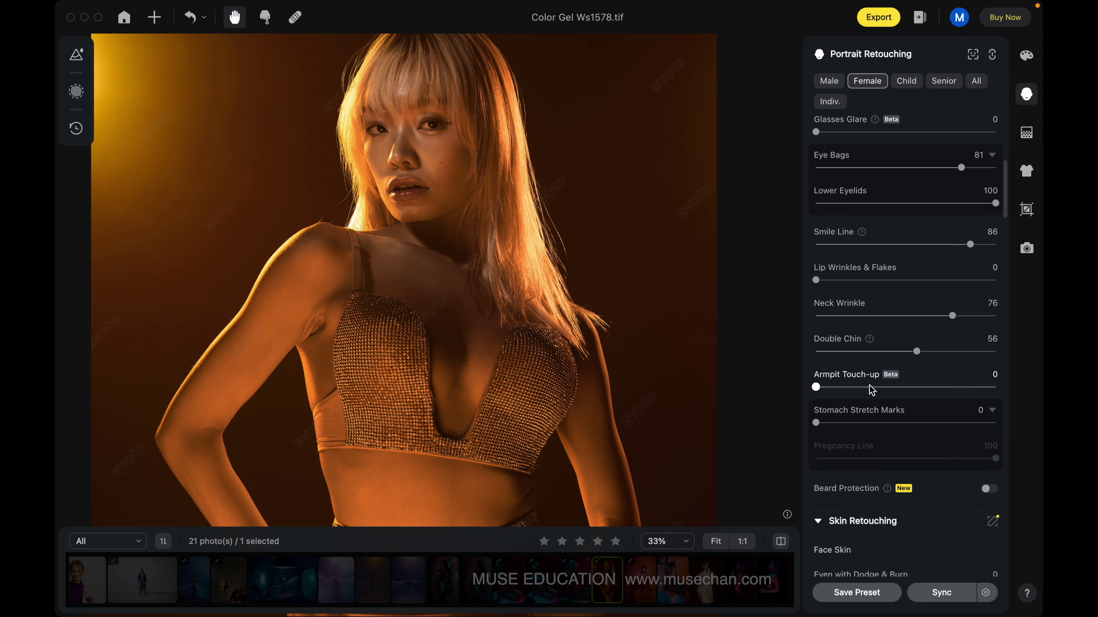
{"action": "left_click_drag", "start_coordinate": [815, 387], "coordinate": [948, 387]}
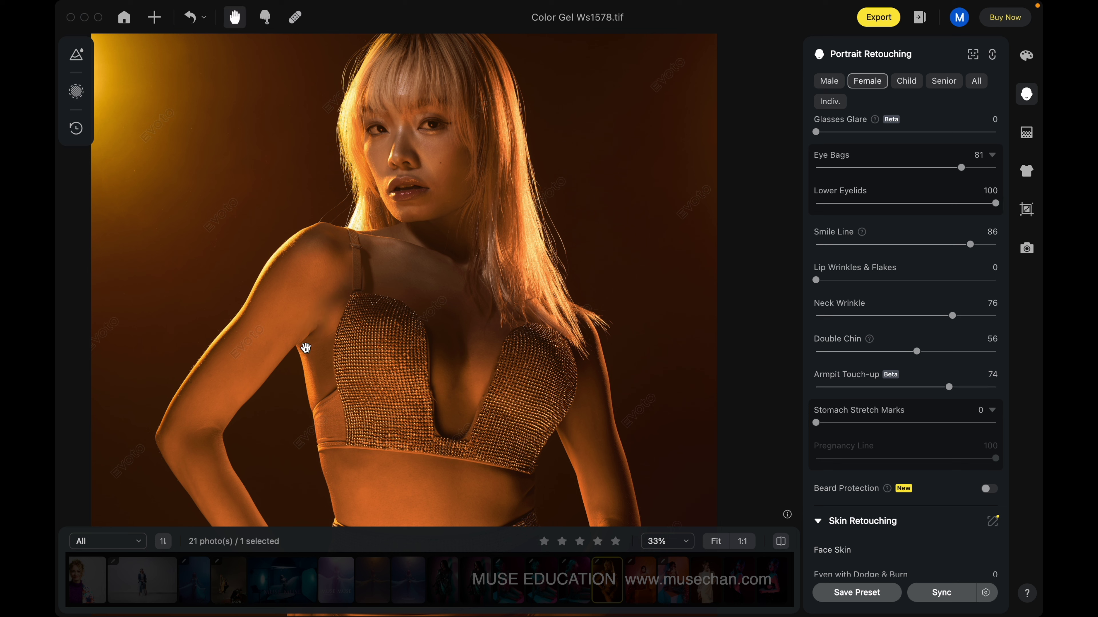
{"action": "mouse_move", "coordinate": [948, 387]}
{"action": "left_mouse_down"}
{"action": "mouse_move", "coordinate": [925, 388]}
{"action": "mouse_move", "coordinate": [1031, 381]}
{"action": "left_mouse_up"}
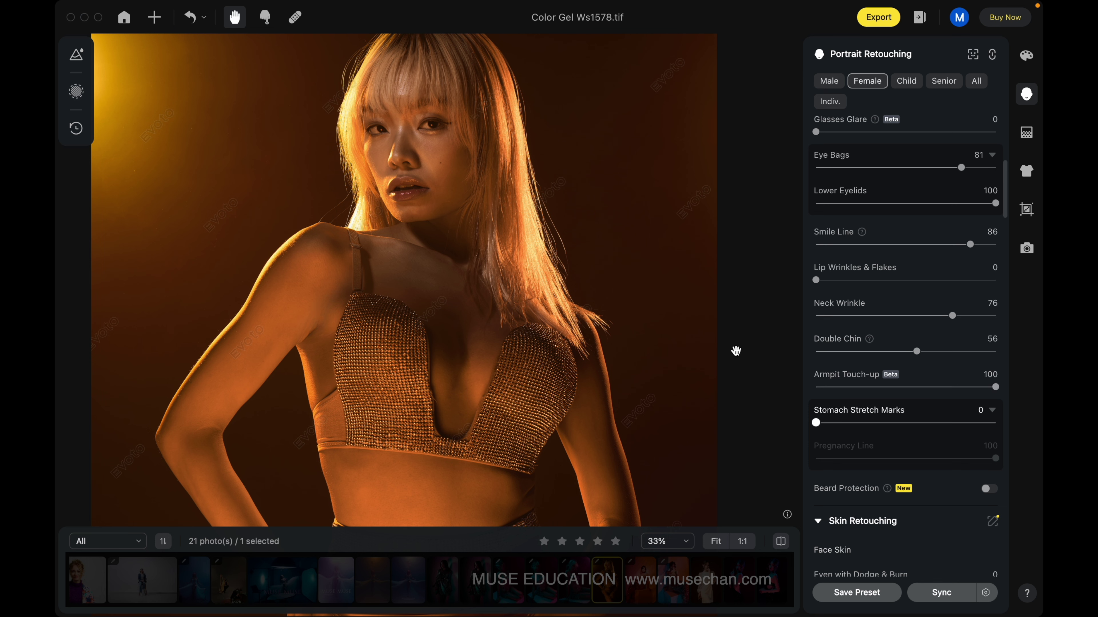
- Set Sculpt with Dodge & Burn to 85 and Even with Dodge & Burn to 82
{"action": "scroll", "coordinate": [927, 401], "scroll_direction": "down", "scroll_amount": 2}
{"action": "scroll", "coordinate": [927, 401], "scroll_direction": "down", "scroll_amount": 3}
{"action": "scroll", "coordinate": [926, 400], "scroll_direction": "down", "scroll_amount": 4}
{"action": "scroll", "coordinate": [908, 411], "scroll_direction": "down", "scroll_amount": 2}
{"action": "left_click_drag", "start_coordinate": [816, 433], "coordinate": [969, 433]}
{"action": "left_click_drag", "start_coordinate": [815, 398], "coordinate": [963, 398]}
{"action": "left_click", "coordinate": [781, 543]}
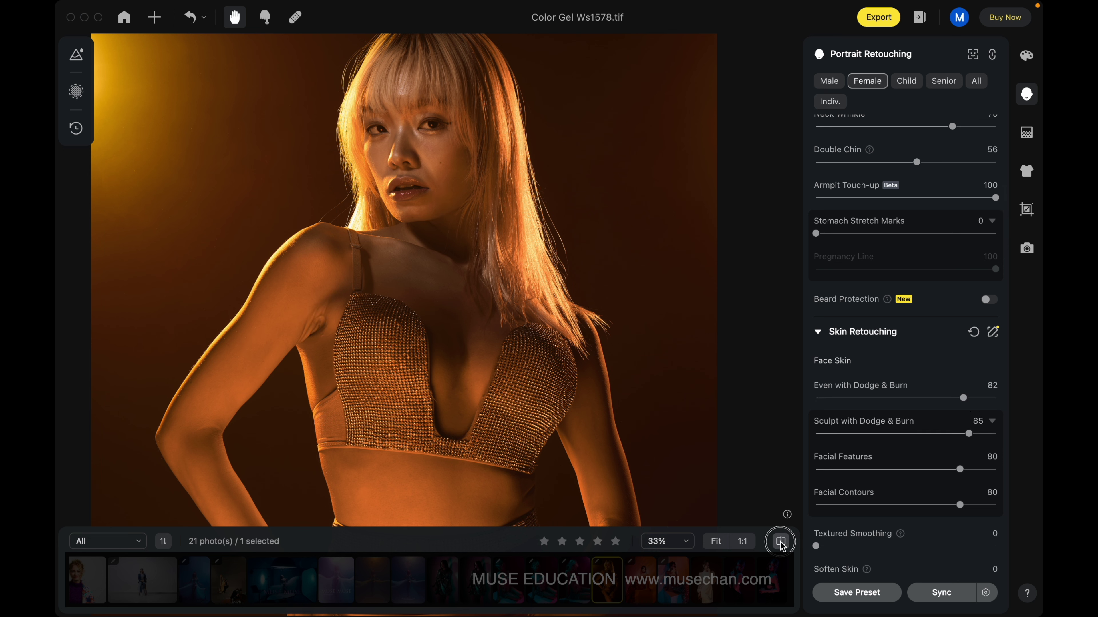
{"action": "left_click", "coordinate": [780, 542]}
{"action": "left_click", "coordinate": [781, 543]}
{"action": "left_click", "coordinate": [780, 542]}
{"action": "left_click", "coordinate": [781, 543]}
{"action": "scroll", "coordinate": [533, 341], "scroll_direction": "down", "scroll_amount": 2}
{"action": "scroll", "coordinate": [539, 367], "scroll_direction": "down", "scroll_amount": 2}
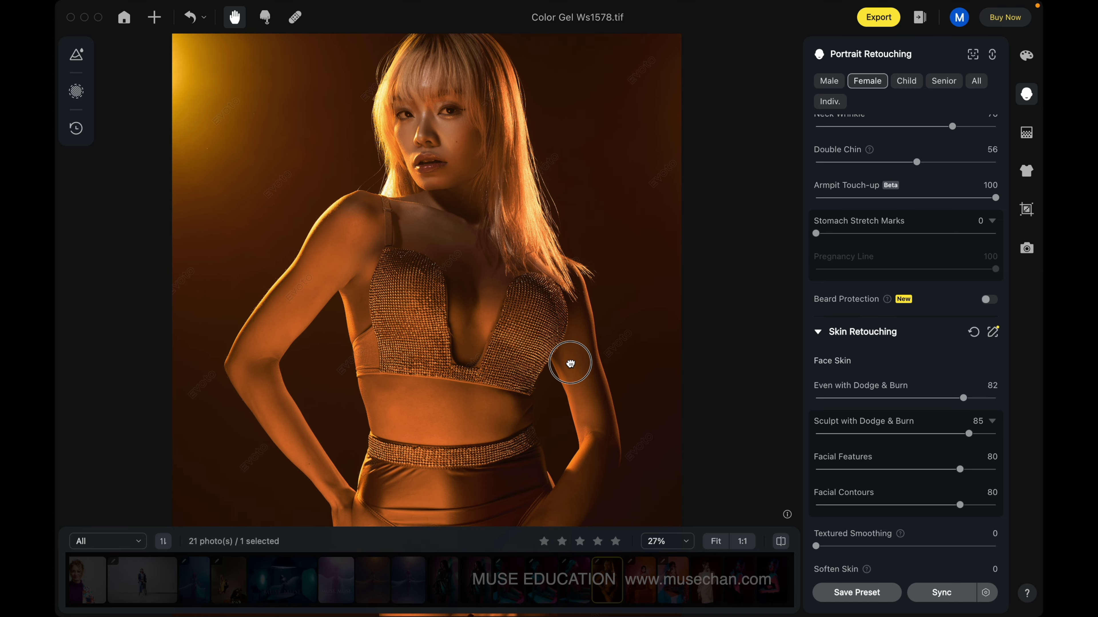
{"action": "scroll", "coordinate": [569, 360], "scroll_direction": "down", "scroll_amount": 1}
{"action": "scroll", "coordinate": [498, 336], "scroll_direction": "down", "scroll_amount": 2}
{"action": "scroll", "coordinate": [525, 385], "scroll_direction": "down", "scroll_amount": 1}
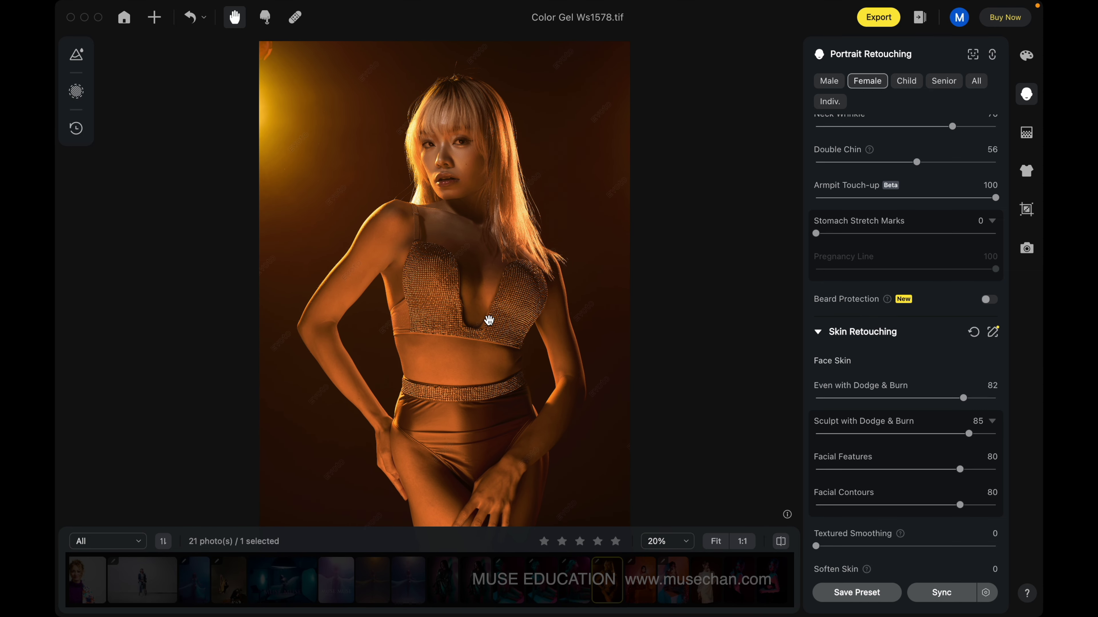
{"action": "scroll", "coordinate": [469, 440], "scroll_direction": "up", "scroll_amount": 3}
{"action": "scroll", "coordinate": [471, 444], "scroll_direction": "up", "scroll_amount": 3}
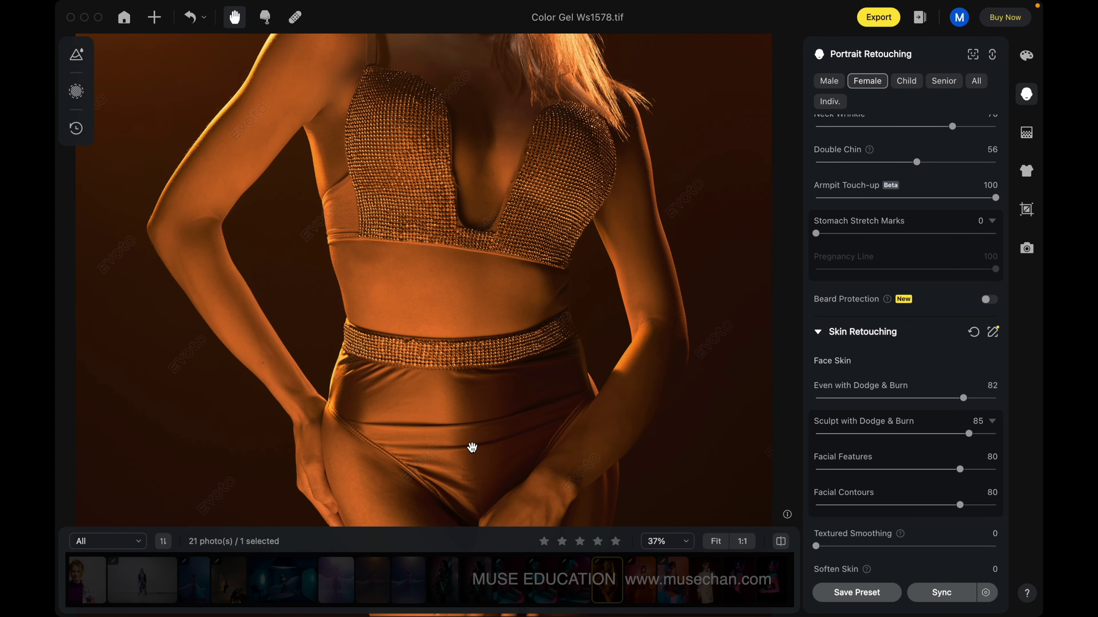
{"action": "scroll", "coordinate": [527, 382], "scroll_direction": "up", "scroll_amount": 2}
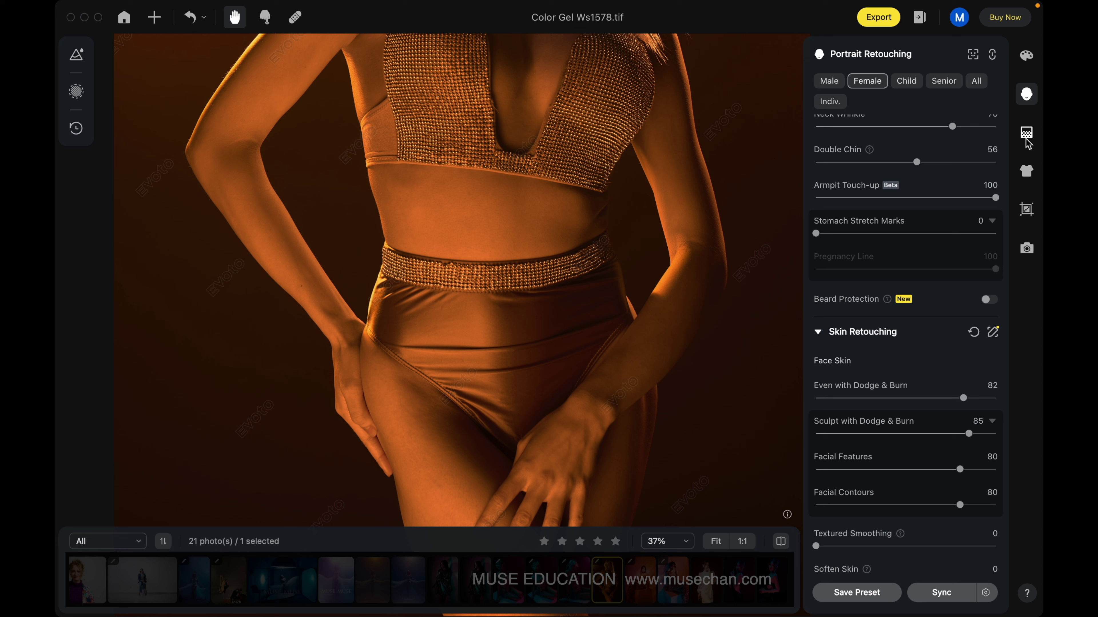
- In clothing touch-up, set De-wrinkle Clothing, Fine and Coarse Wrinkles all to 100
{"action": "left_click", "coordinate": [1026, 170]}
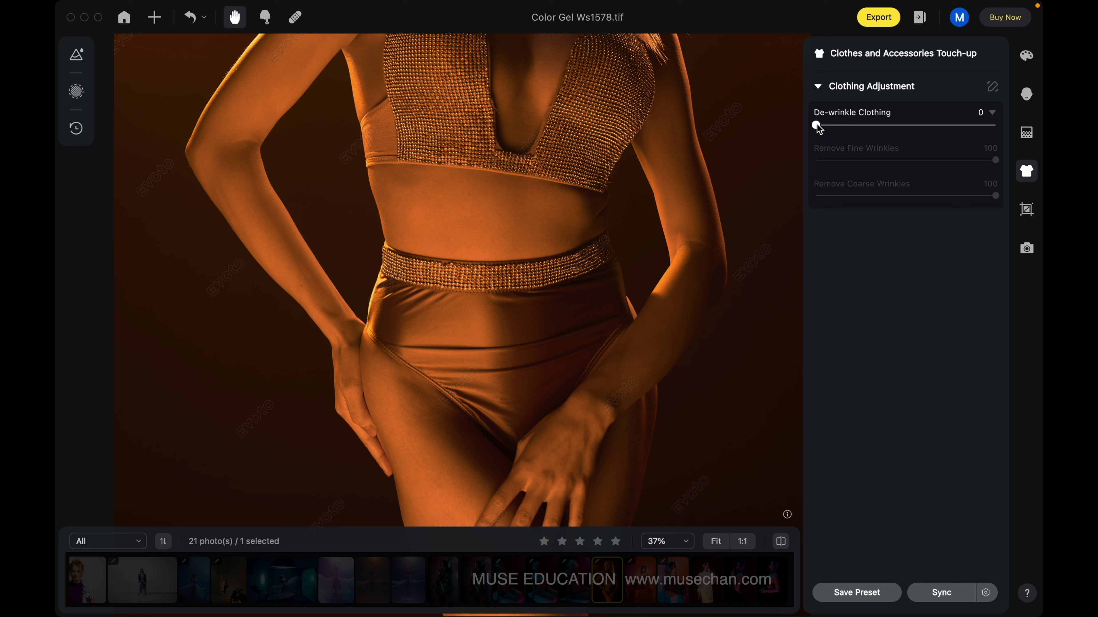
{"action": "left_click_drag", "start_coordinate": [816, 125], "coordinate": [1025, 127]}
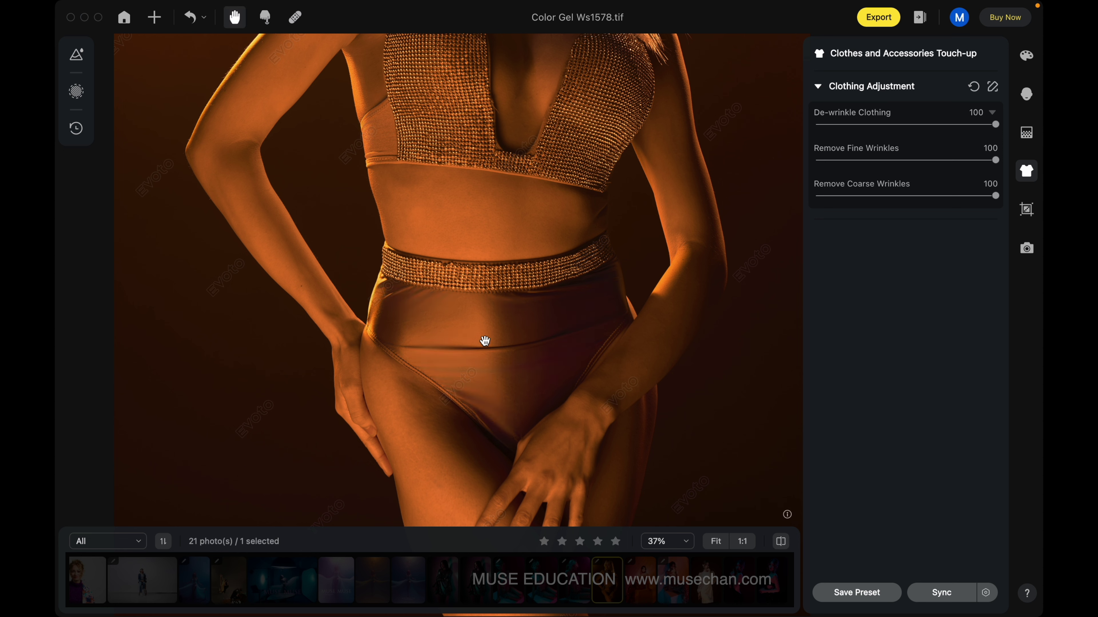
{"action": "left_click", "coordinate": [781, 541]}
{"action": "left_click", "coordinate": [781, 542]}
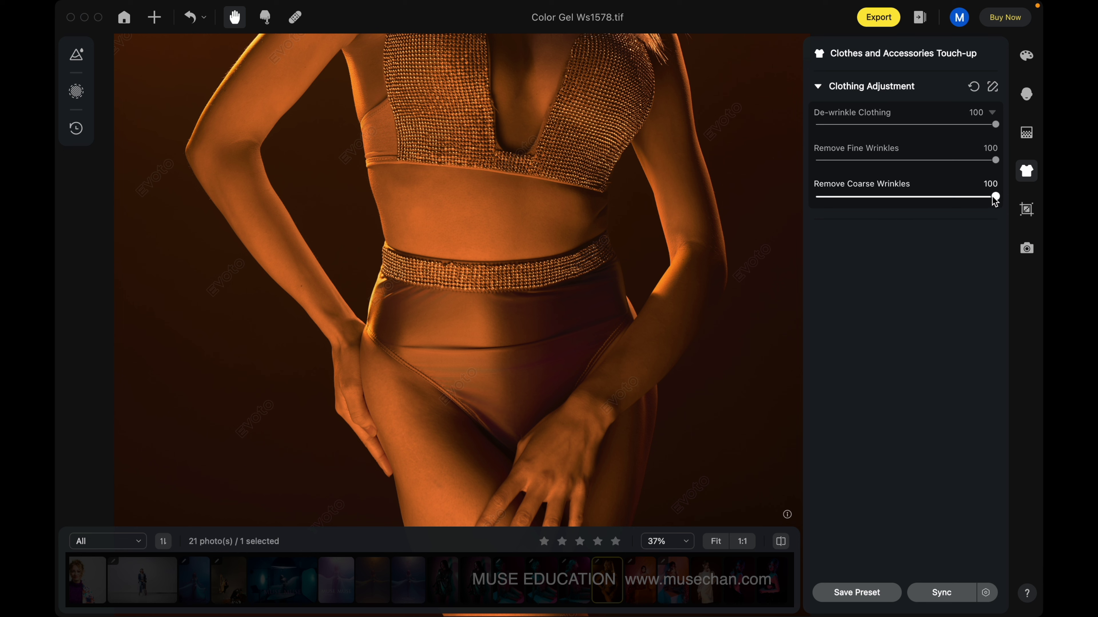
{"action": "left_click_drag", "start_coordinate": [993, 197], "coordinate": [823, 212]}
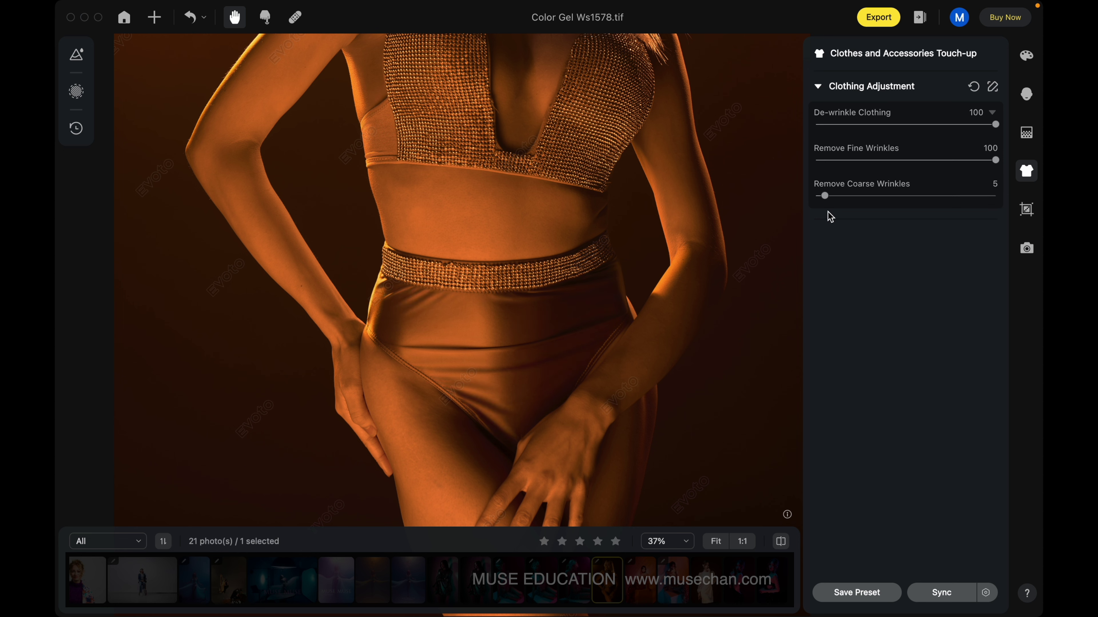
{"action": "double_click", "coordinate": [824, 195]}
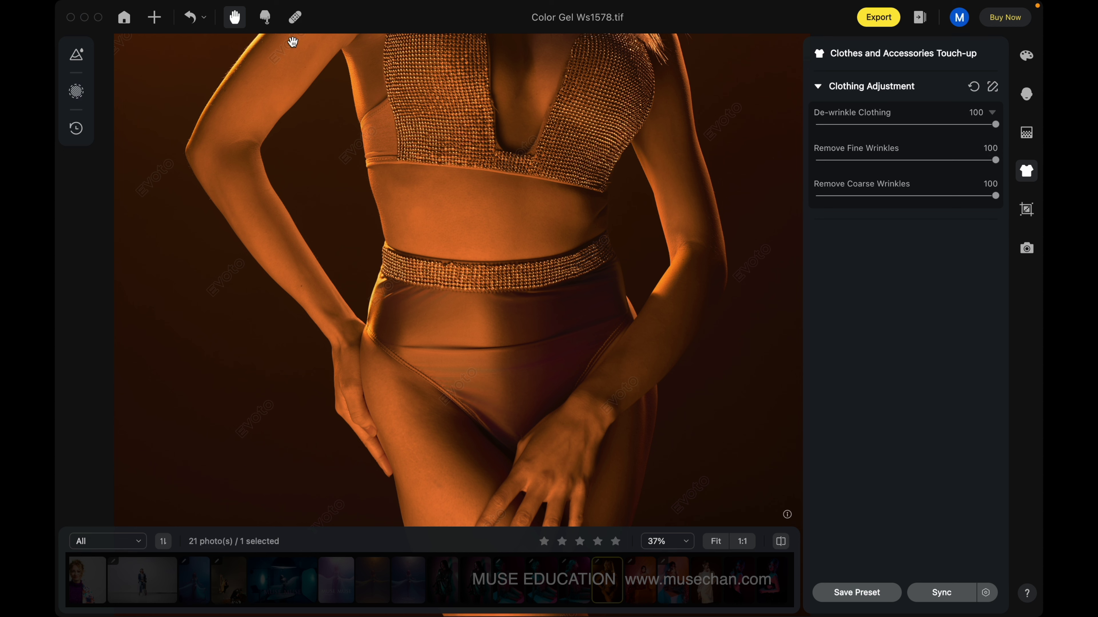
- Heal the creases and streaks across the briefs fabric with a smaller healing brush, undoing the last stroke
{"action": "left_click", "coordinate": [295, 17]}
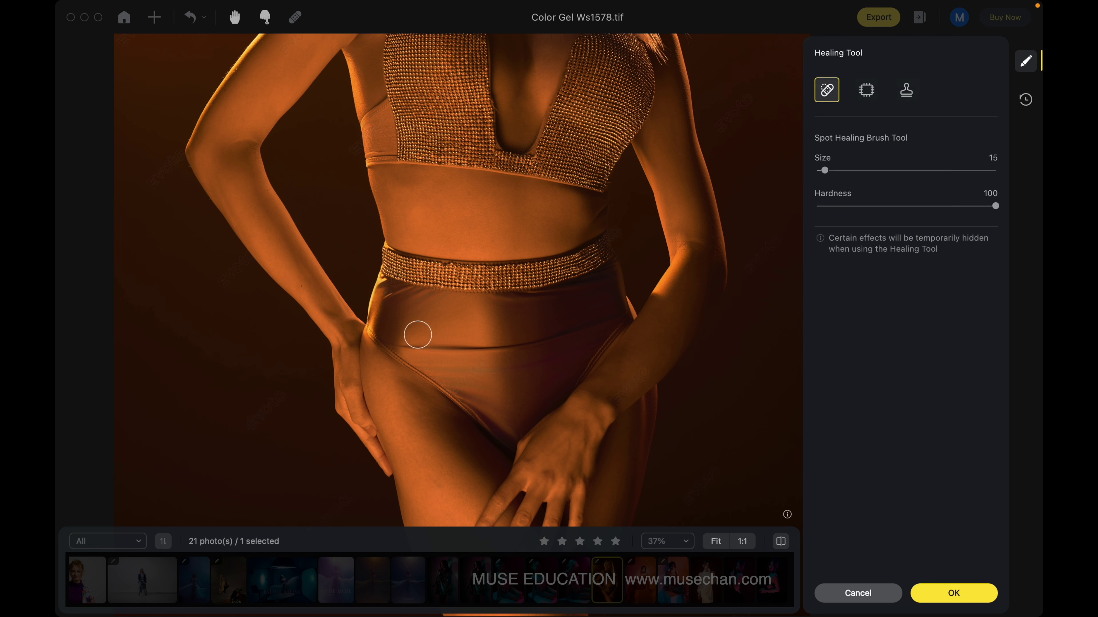
{"action": "key", "text": "bracketleft"}
{"action": "key", "text": "bracketleft"}
{"action": "key", "text": "bracketleft"}
{"action": "mouse_move", "coordinate": [394, 345]}
{"action": "left_mouse_down"}
{"action": "mouse_move", "coordinate": [518, 346]}
{"action": "mouse_move", "coordinate": [618, 316]}
{"action": "left_mouse_up"}
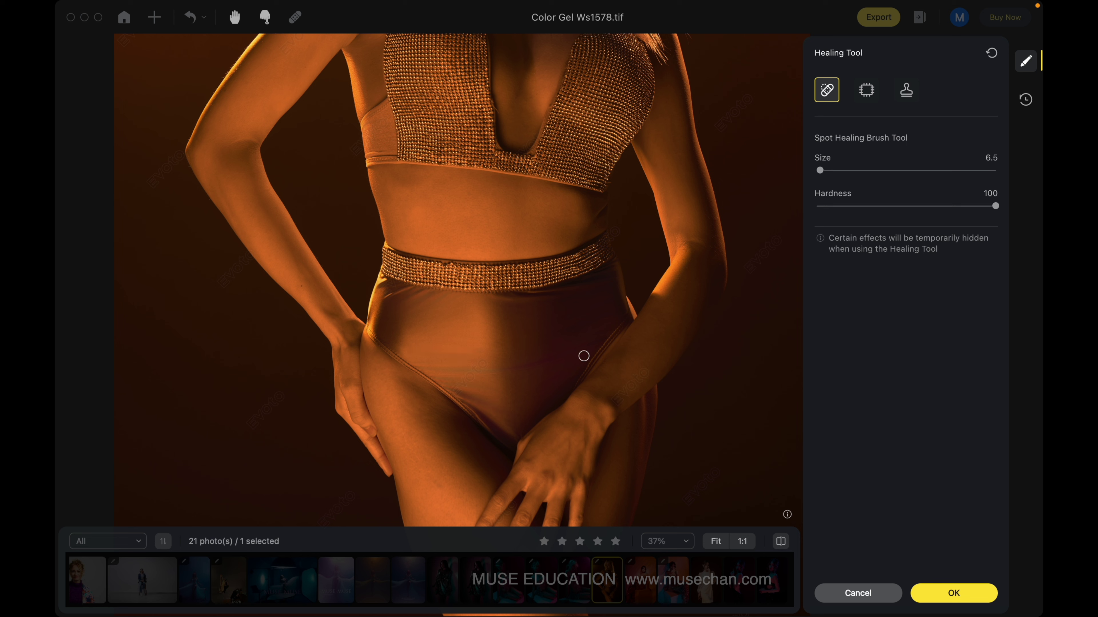
{"action": "mouse_move", "coordinate": [424, 366]}
{"action": "left_mouse_down"}
{"action": "mouse_move", "coordinate": [504, 368]}
{"action": "mouse_move", "coordinate": [584, 348]}
{"action": "left_mouse_up"}
{"action": "left_click_drag", "start_coordinate": [423, 364], "coordinate": [458, 383]}
{"action": "key", "text": "ctrl+z"}
- Heal a small spot and the fabric along the waistband, then undo the below-waistband stroke
{"action": "left_click", "coordinate": [472, 375]}
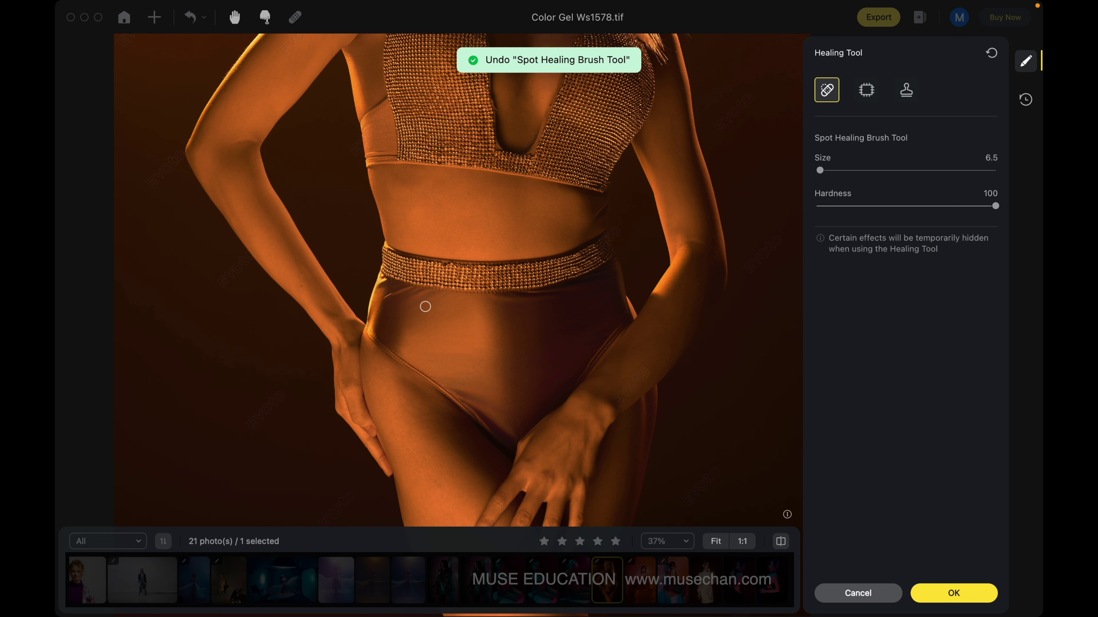
{"action": "mouse_move", "coordinate": [387, 297]}
{"action": "left_mouse_down"}
{"action": "mouse_move", "coordinate": [443, 293]}
{"action": "mouse_move", "coordinate": [408, 304]}
{"action": "mouse_move", "coordinate": [416, 291]}
{"action": "left_mouse_up"}
{"action": "left_click_drag", "start_coordinate": [497, 299], "coordinate": [564, 297]}
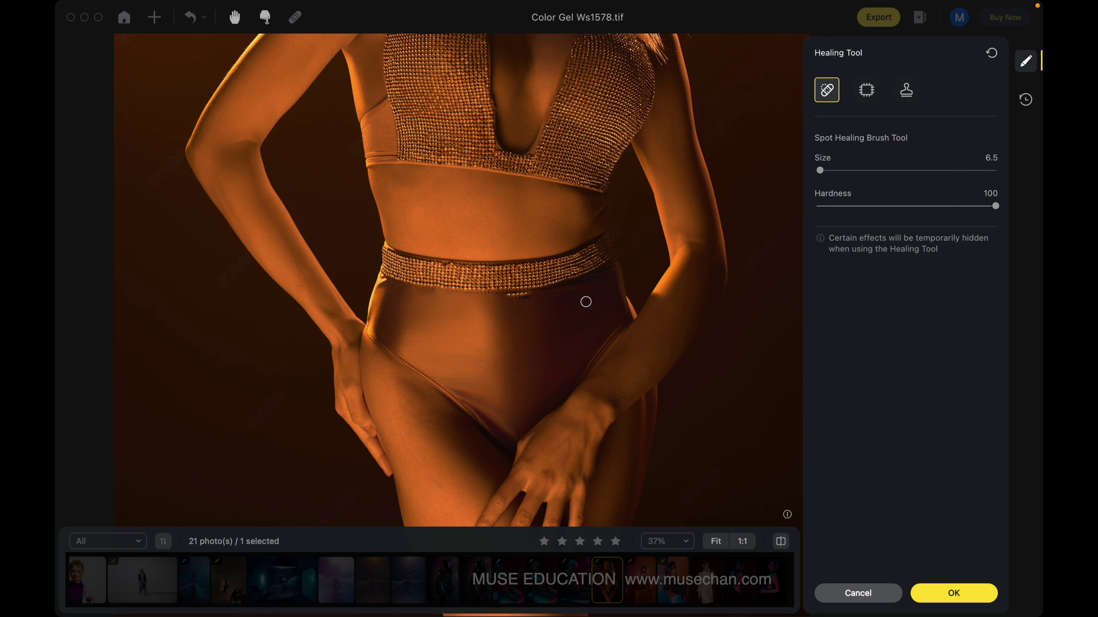
{"action": "key", "text": "ctrl+z"}
- Apply the healing, then push the thigh-resting hand down with Forward Warp at size 1500
{"action": "left_click", "coordinate": [235, 17]}
{"action": "left_click", "coordinate": [265, 17]}
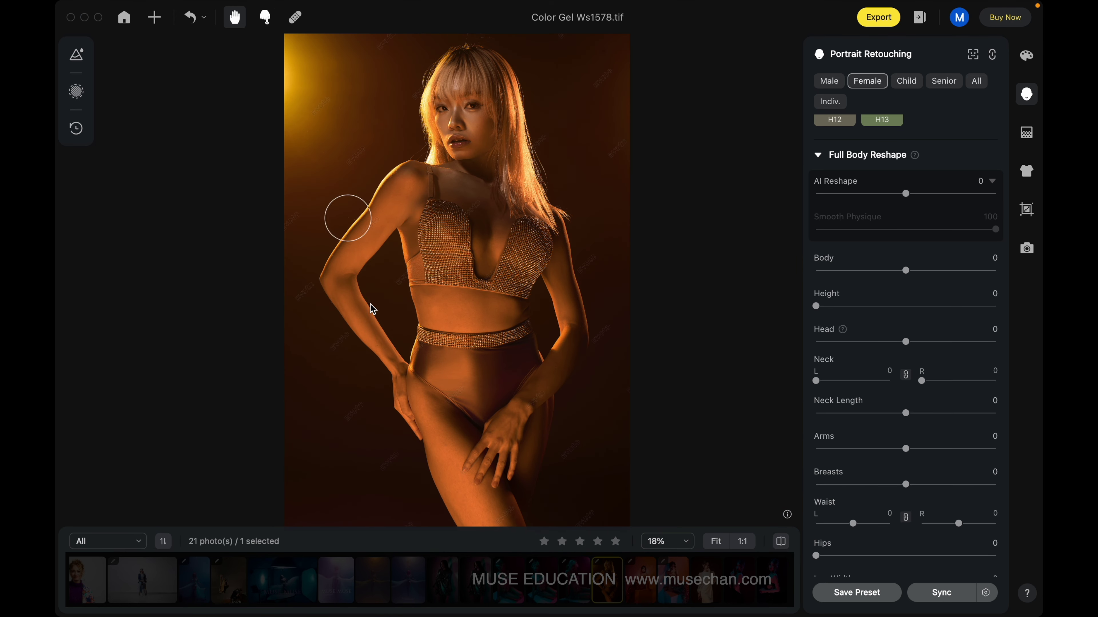
{"action": "key", "text": "bracketleft"}
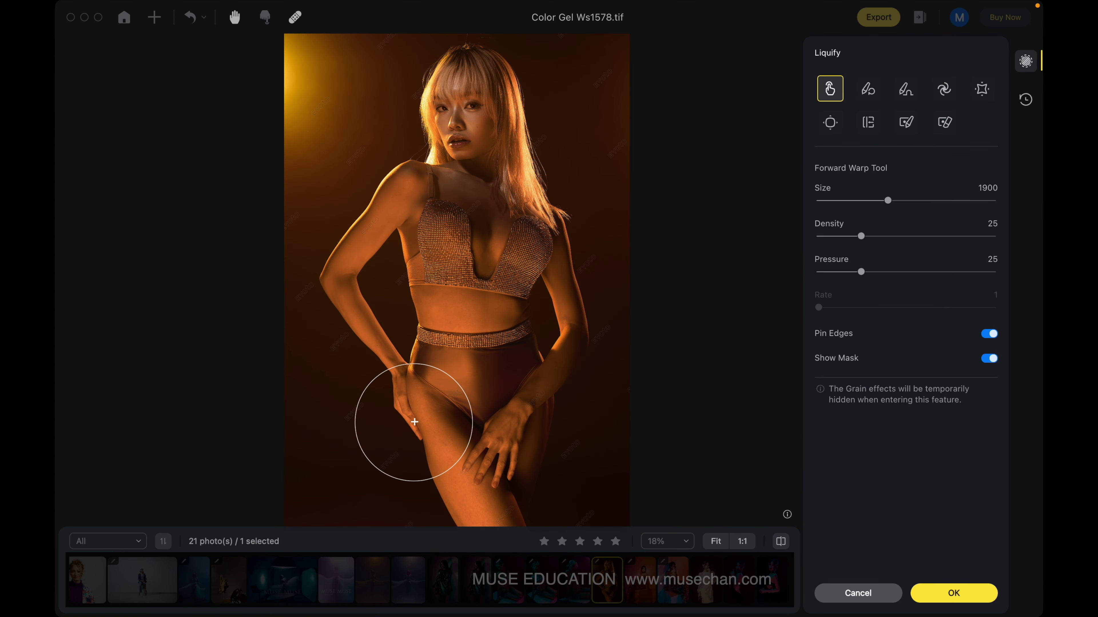
{"action": "key", "text": "bracketleft"}
{"action": "key", "text": "bracketleft"}
{"action": "key", "text": "bracketleft"}
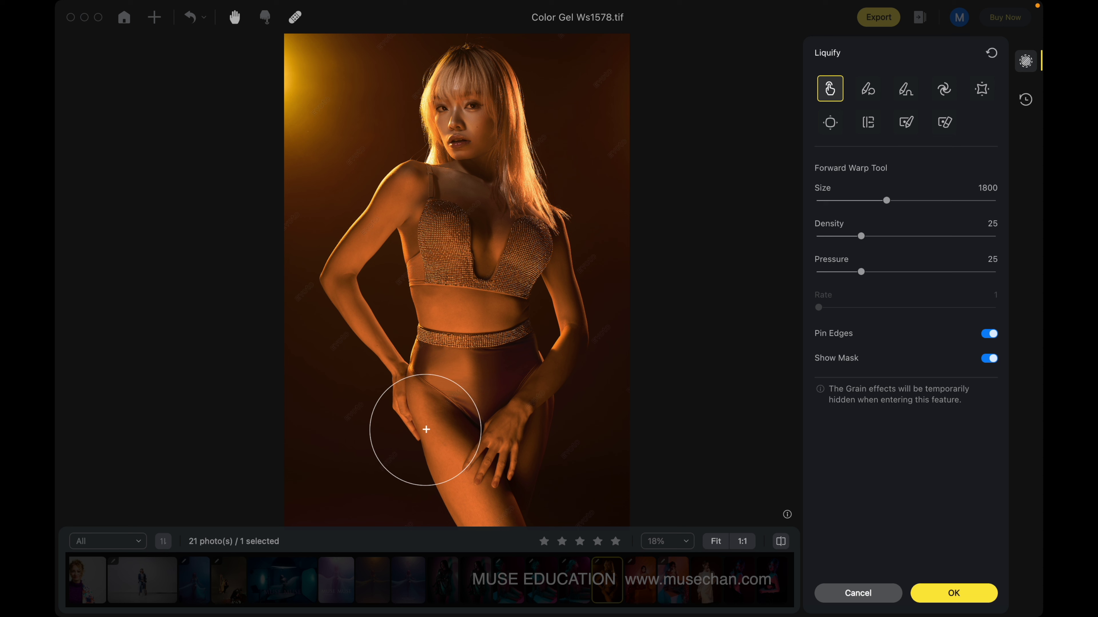
{"action": "left_click_drag", "start_coordinate": [418, 431], "coordinate": [424, 438]}
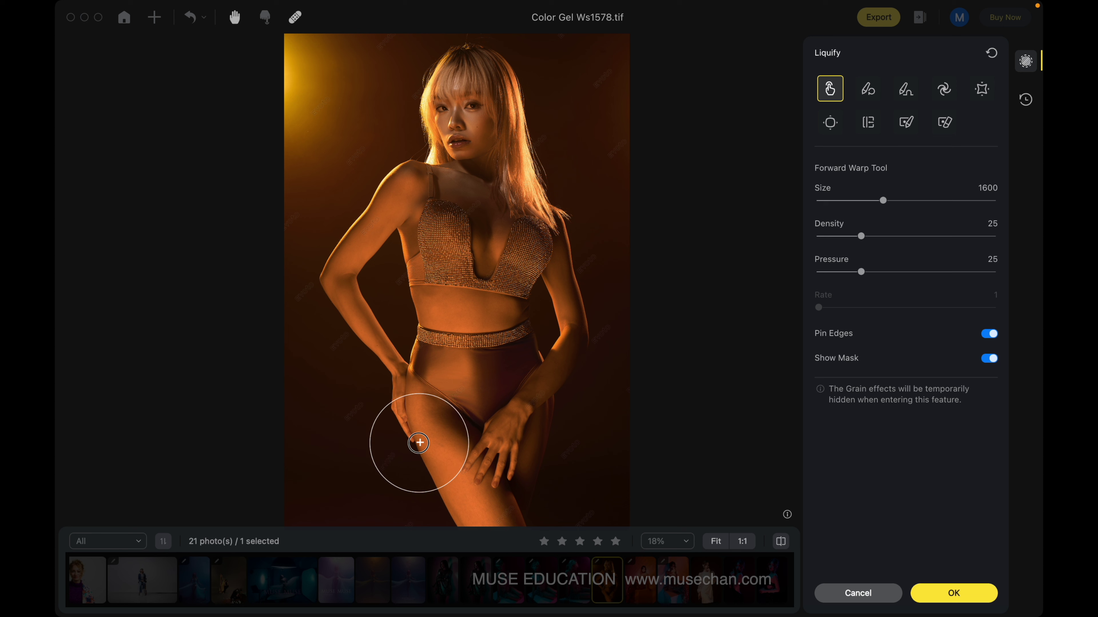
{"action": "key", "text": "bracketleft"}
{"action": "key", "text": "bracketleft"}
{"action": "key", "text": "bracketright"}
{"action": "key", "text": "bracketright"}
{"action": "key", "text": "bracketright"}
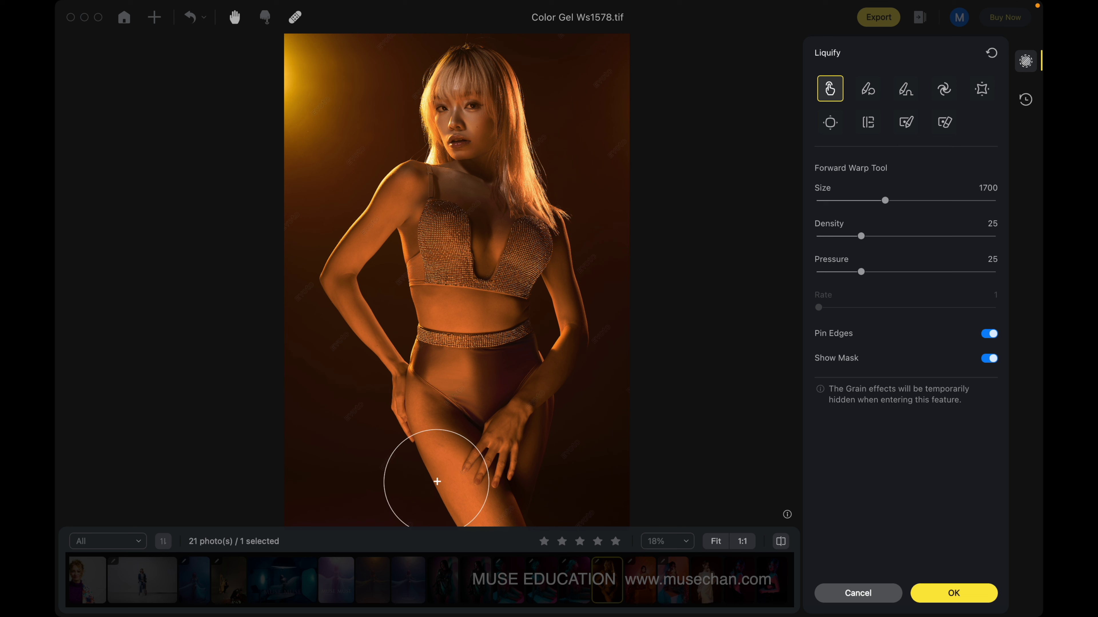
{"action": "key", "text": "bracketleft"}
{"action": "key", "text": "bracketleft"}
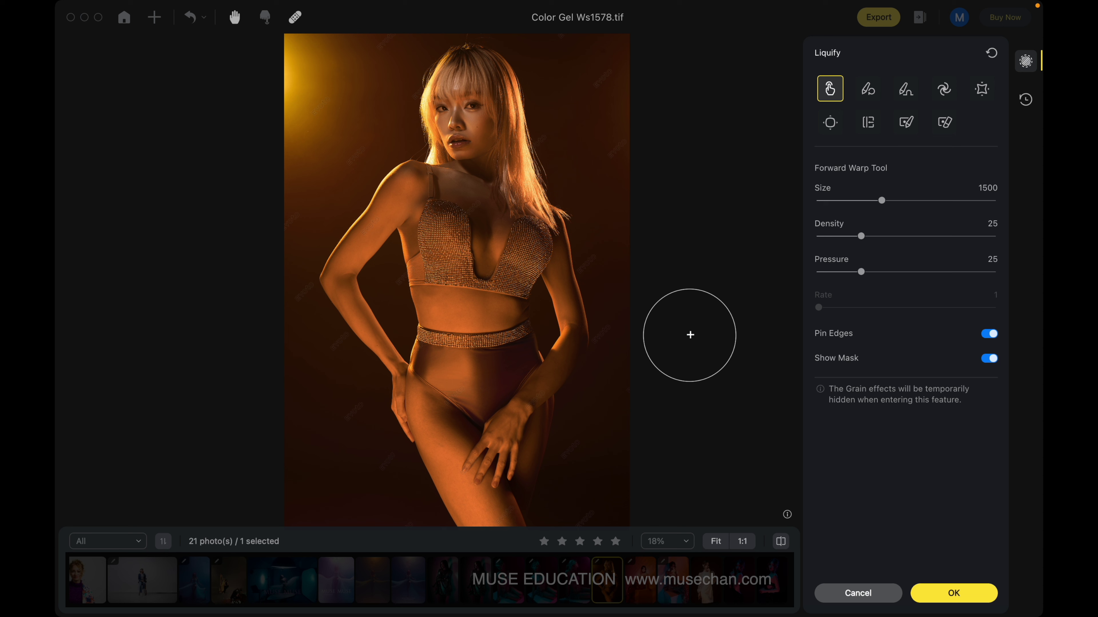
{"action": "left_click", "coordinate": [949, 594]}
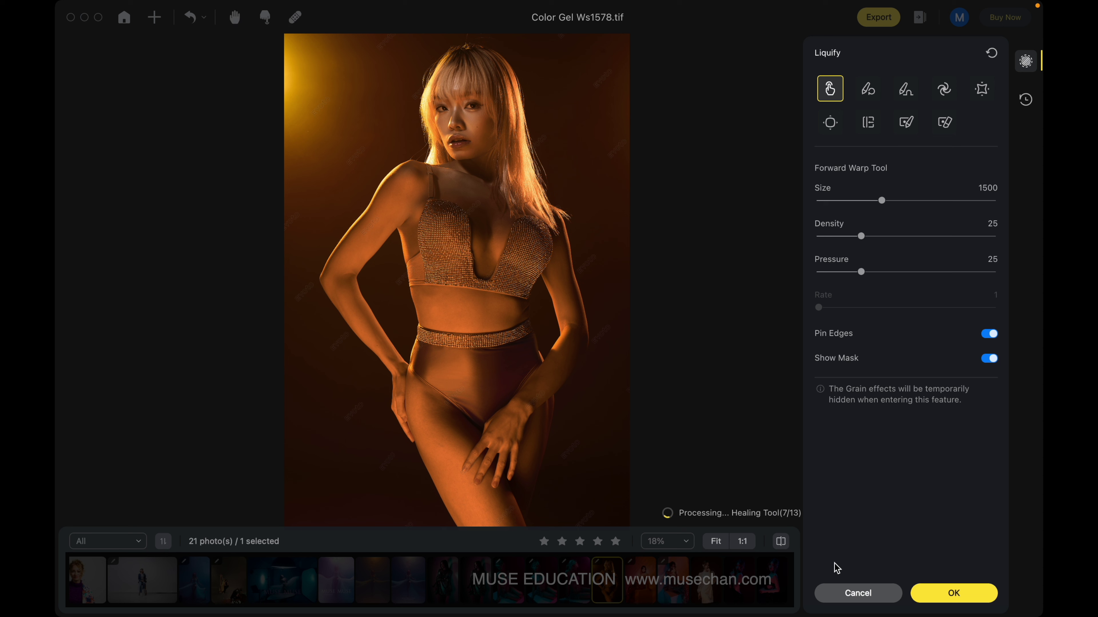
- Toggle the compare view to check the liquified gel photo against its original
{"action": "left_click", "coordinate": [782, 544]}
{"action": "left_click", "coordinate": [782, 542]}
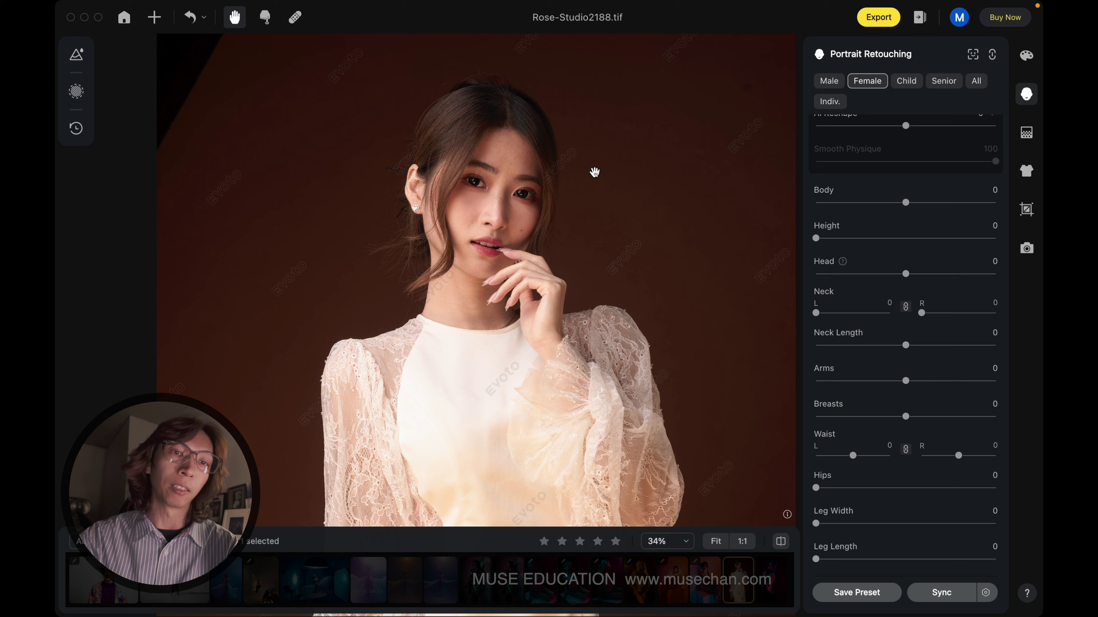
- Turn on Distractions Removal with Auto Detect: Distractions in Background Adjustments
{"action": "left_click", "coordinate": [1026, 133]}
{"action": "scroll", "coordinate": [984, 169], "scroll_direction": "up", "scroll_amount": 5}
{"action": "scroll", "coordinate": [985, 173], "scroll_direction": "up", "scroll_amount": 5}
{"action": "scroll", "coordinate": [987, 181], "scroll_direction": "up", "scroll_amount": 5}
{"action": "left_click_drag", "start_coordinate": [1003, 268], "coordinate": [1004, 152]}
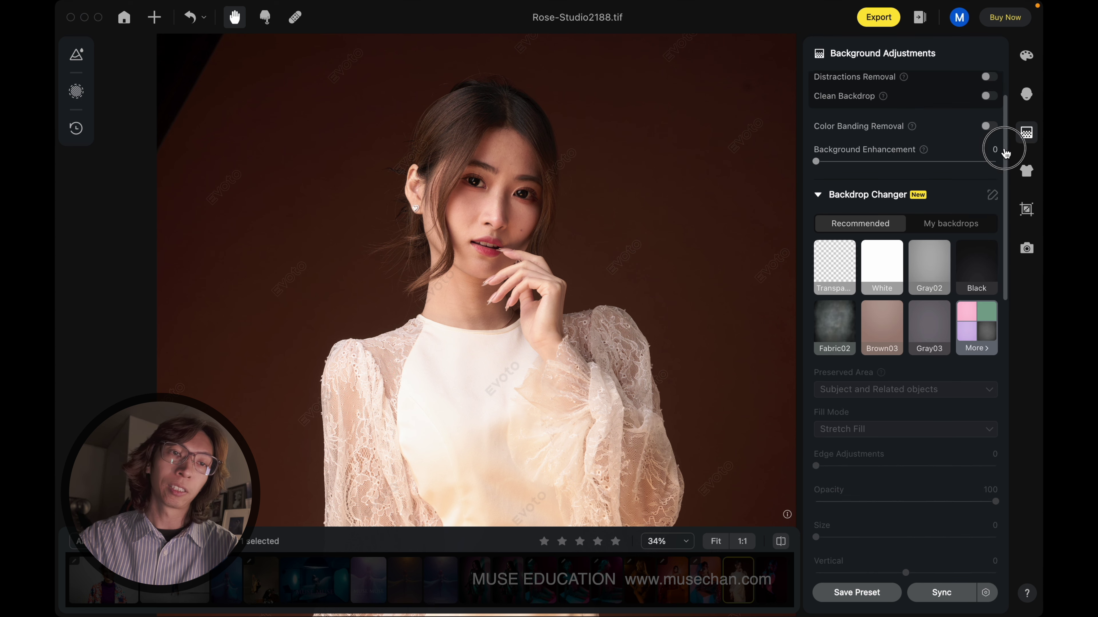
{"action": "scroll", "coordinate": [1005, 152], "scroll_direction": "up", "scroll_amount": 3}
{"action": "left_click", "coordinate": [989, 132]}
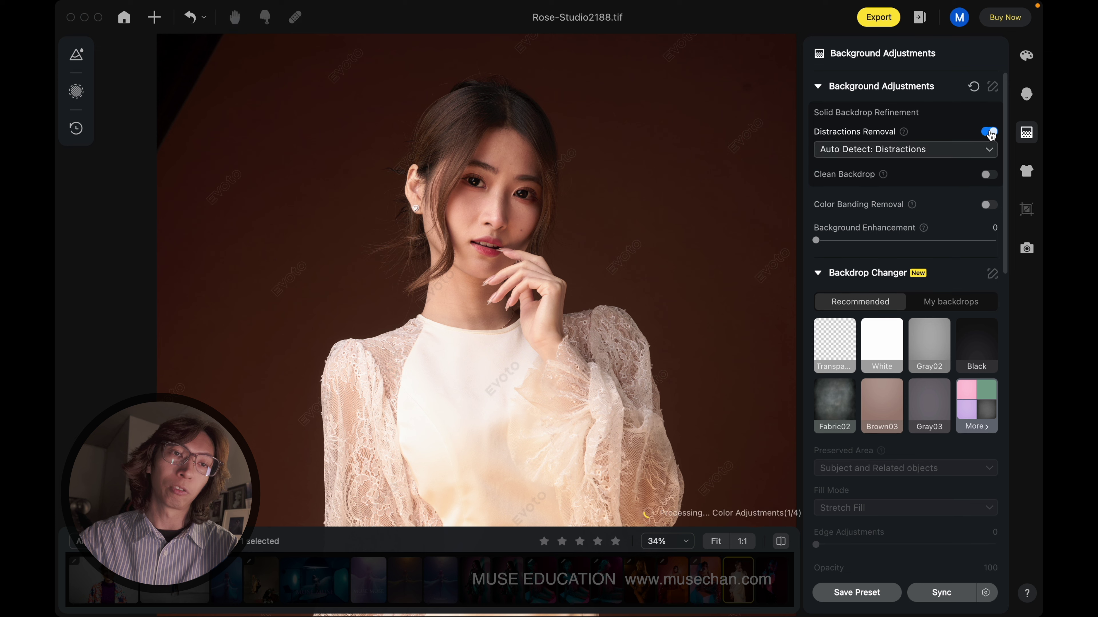
- Pan the photo and compare the cleaned brown backdrop with the original
{"action": "key", "text": "h"}
{"action": "left_click_drag", "start_coordinate": [562, 193], "coordinate": [547, 187]}
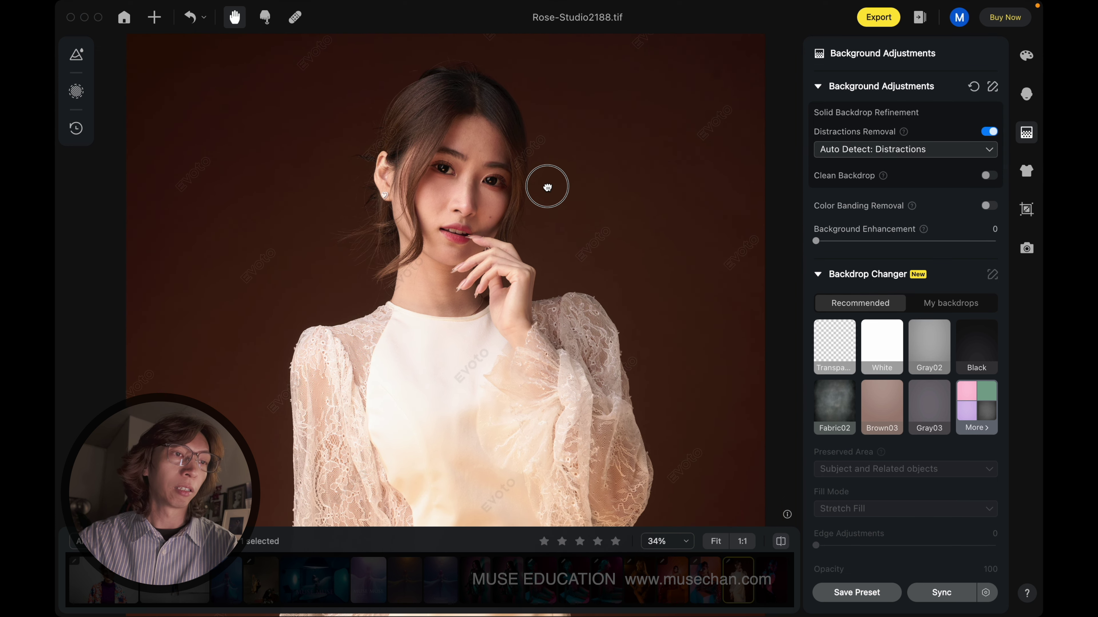
{"action": "left_click", "coordinate": [780, 542]}
{"action": "left_click", "coordinate": [780, 542]}
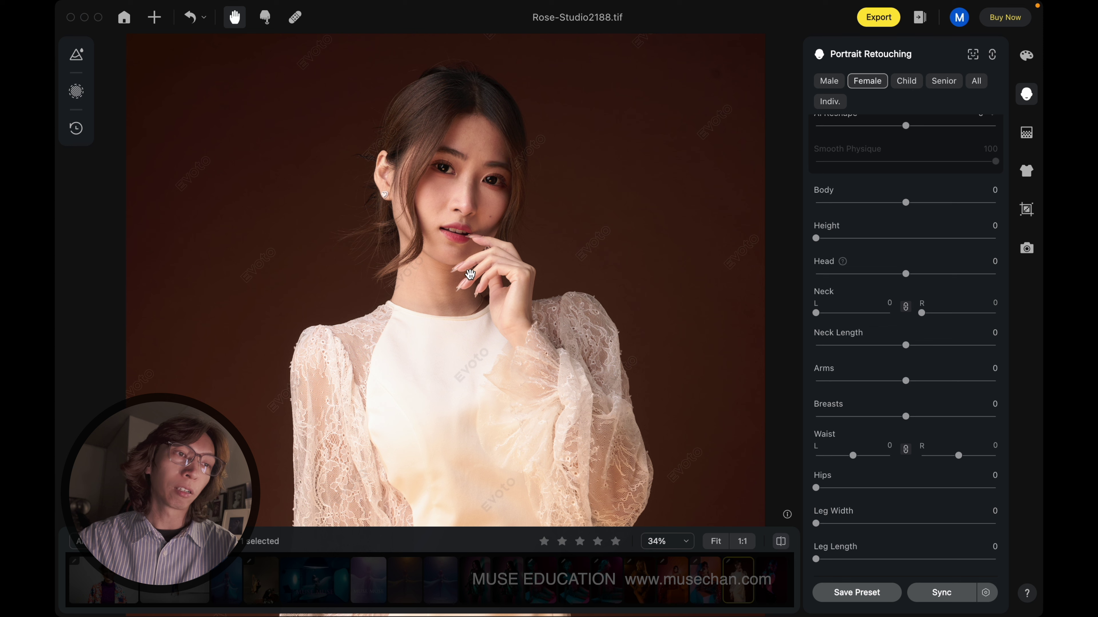
- Set Freckle & Acne 91, Dark Circle 75, Eye Bags 67 and Smile Line 74, then compare
{"action": "scroll", "coordinate": [992, 281], "scroll_direction": "up", "scroll_amount": 10}
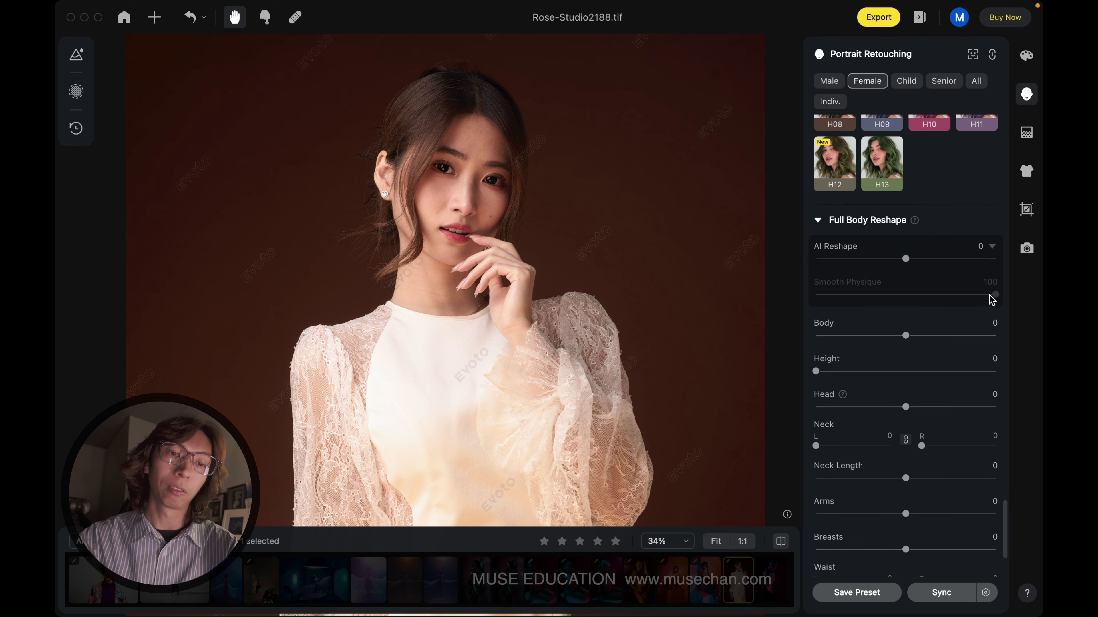
{"action": "left_click_drag", "start_coordinate": [1004, 514], "coordinate": [989, 141]}
{"action": "left_click_drag", "start_coordinate": [858, 168], "coordinate": [979, 168]}
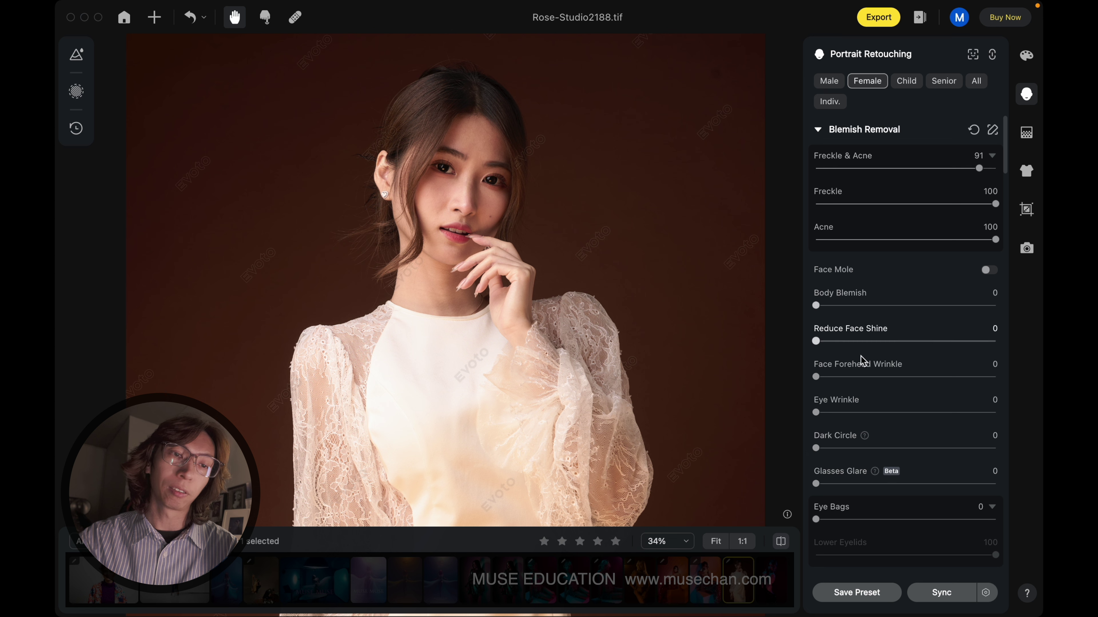
{"action": "scroll", "coordinate": [882, 385], "scroll_direction": "down", "scroll_amount": 2}
{"action": "scroll", "coordinate": [849, 381], "scroll_direction": "down", "scroll_amount": 2}
{"action": "left_click_drag", "start_coordinate": [815, 356], "coordinate": [950, 356]}
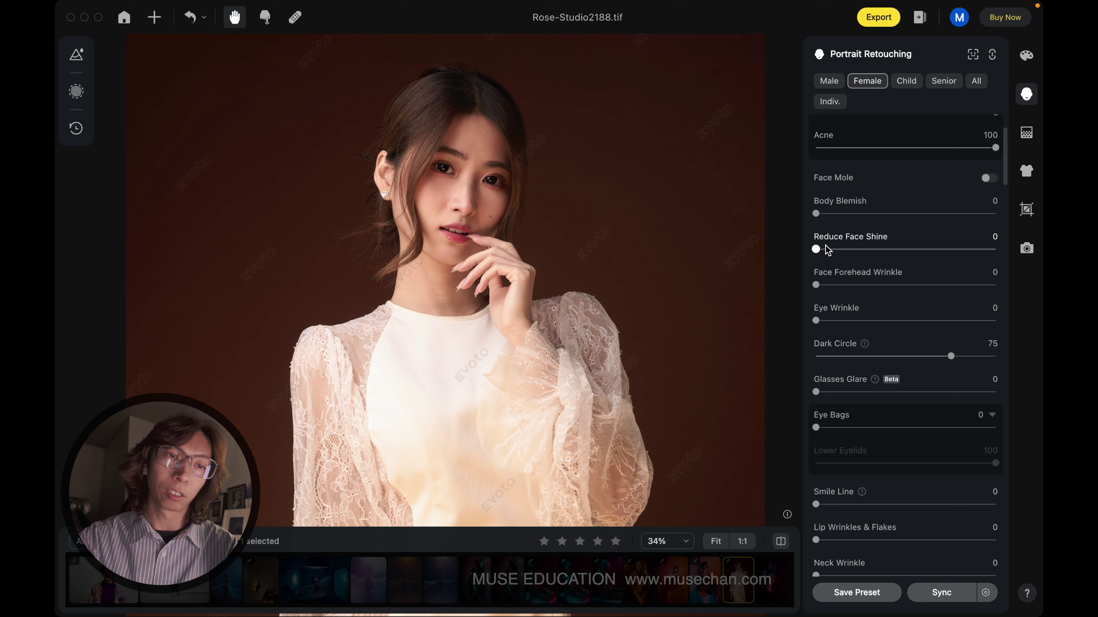
{"action": "left_click_drag", "start_coordinate": [817, 428], "coordinate": [936, 428]}
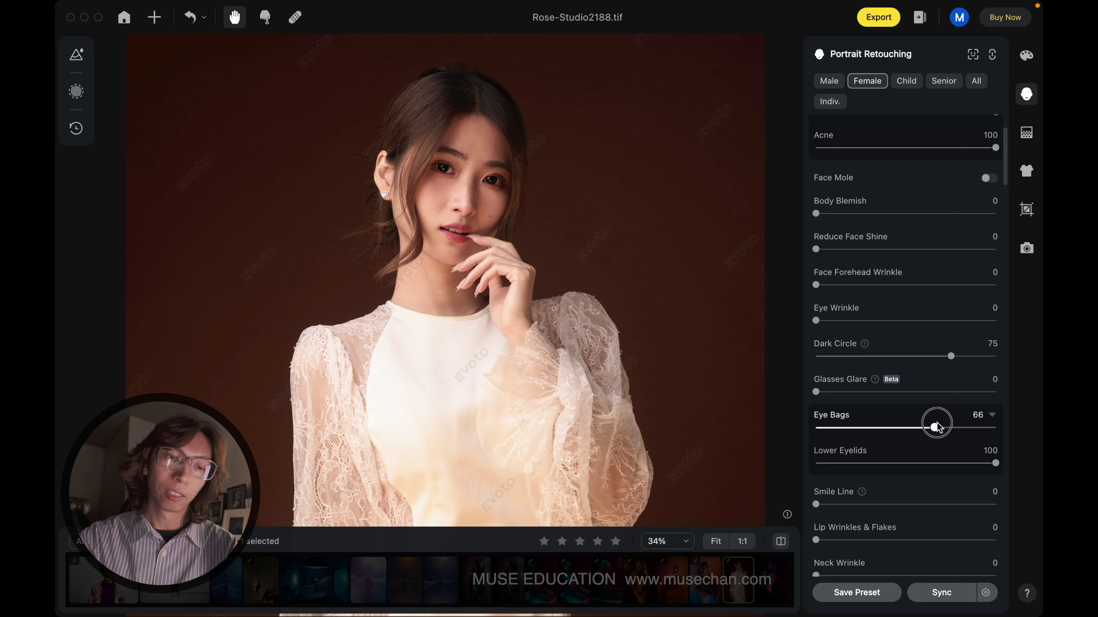
{"action": "left_click_drag", "start_coordinate": [817, 504], "coordinate": [949, 504]}
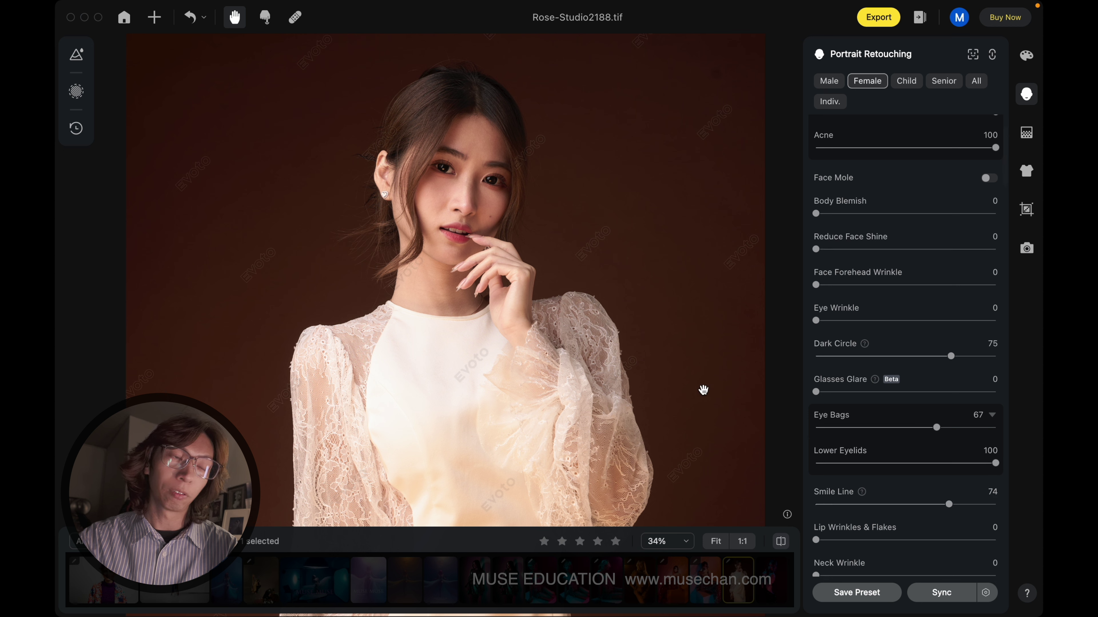
{"action": "left_click", "coordinate": [780, 542]}
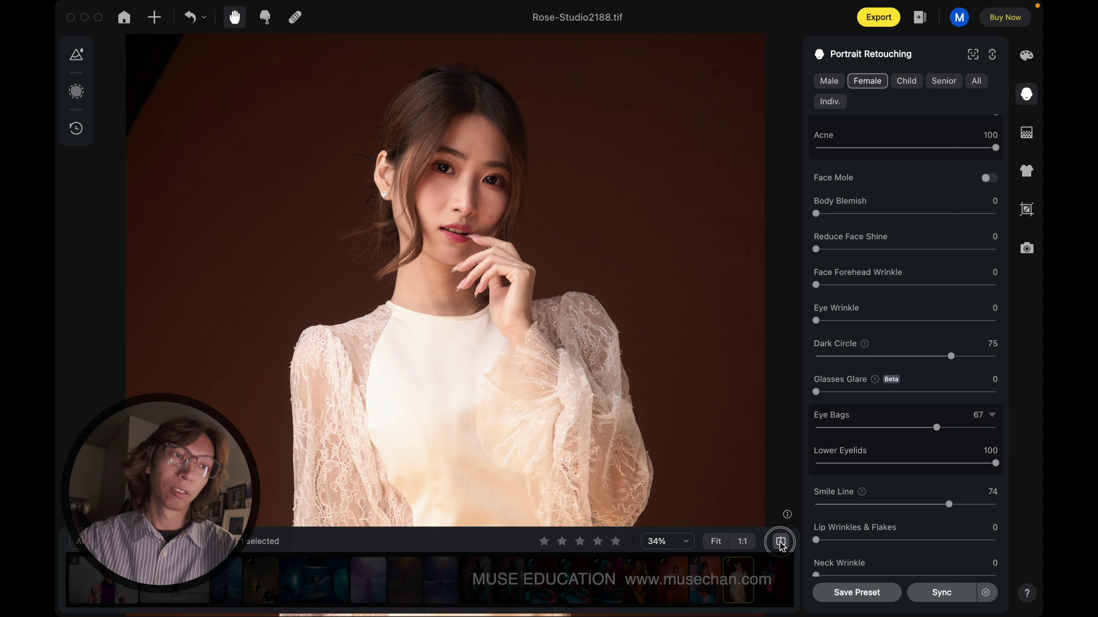
- Set Even with Dodge & Burn to 26 and Sculpt with Dodge & Burn to 87, then compare
{"action": "scroll", "coordinate": [942, 351], "scroll_direction": "down", "scroll_amount": 3}
{"action": "scroll", "coordinate": [943, 351], "scroll_direction": "down", "scroll_amount": 3}
{"action": "scroll", "coordinate": [940, 352], "scroll_direction": "down", "scroll_amount": 2}
{"action": "scroll", "coordinate": [938, 352], "scroll_direction": "down", "scroll_amount": 2}
{"action": "scroll", "coordinate": [935, 353], "scroll_direction": "down", "scroll_amount": 2}
{"action": "left_click_drag", "start_coordinate": [815, 366], "coordinate": [862, 366]}
{"action": "left_click_drag", "start_coordinate": [817, 403], "coordinate": [972, 402]}
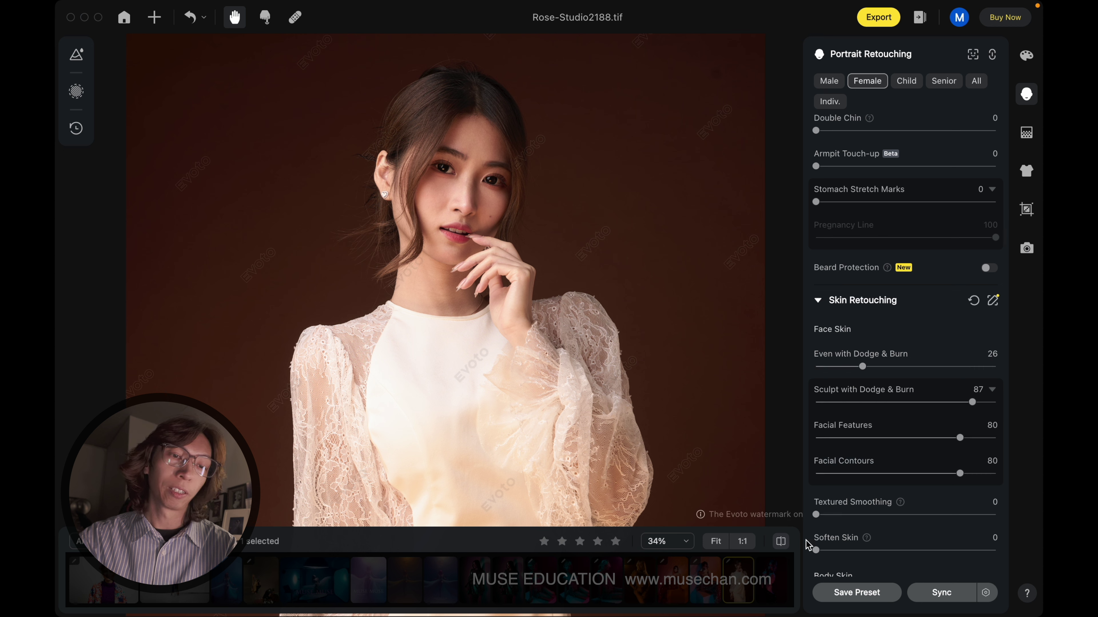
{"action": "left_click", "coordinate": [781, 541]}
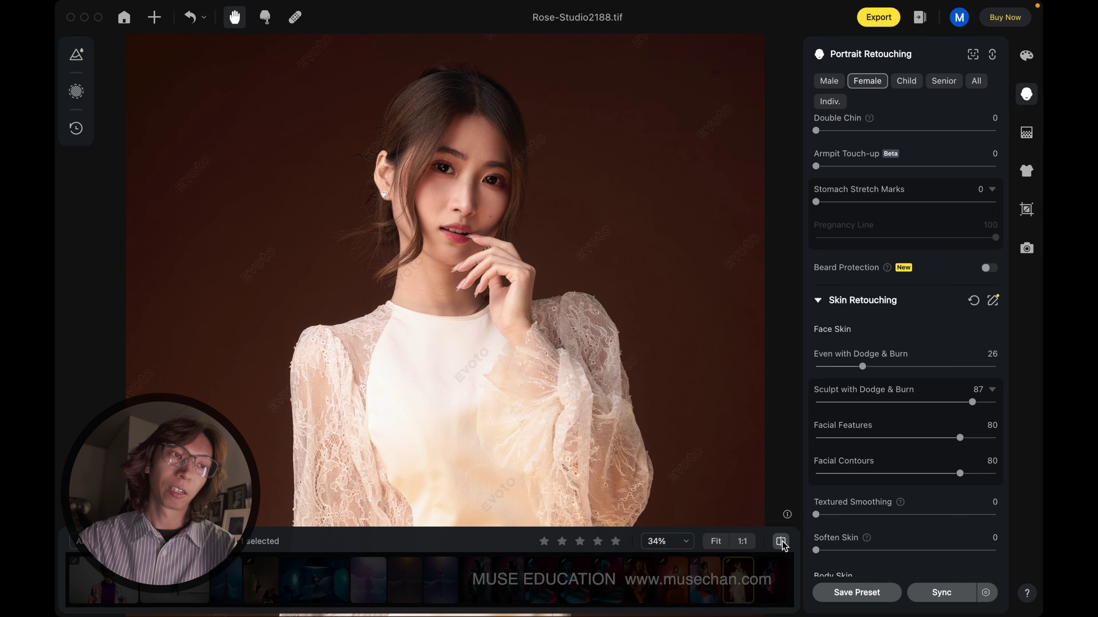
{"action": "scroll", "coordinate": [559, 327], "scroll_direction": "down", "scroll_amount": 2}
{"action": "scroll", "coordinate": [552, 349], "scroll_direction": "down", "scroll_amount": 1}
{"action": "left_click_drag", "start_coordinate": [552, 349], "coordinate": [534, 326]}
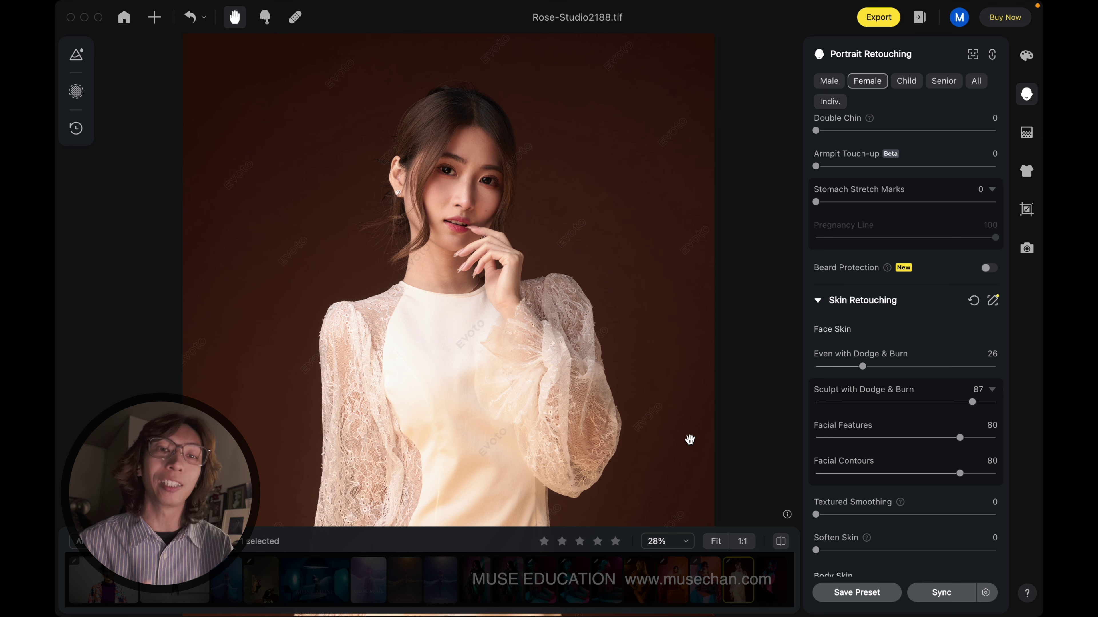
{"action": "scroll", "coordinate": [689, 439], "scroll_direction": "down", "scroll_amount": 3}
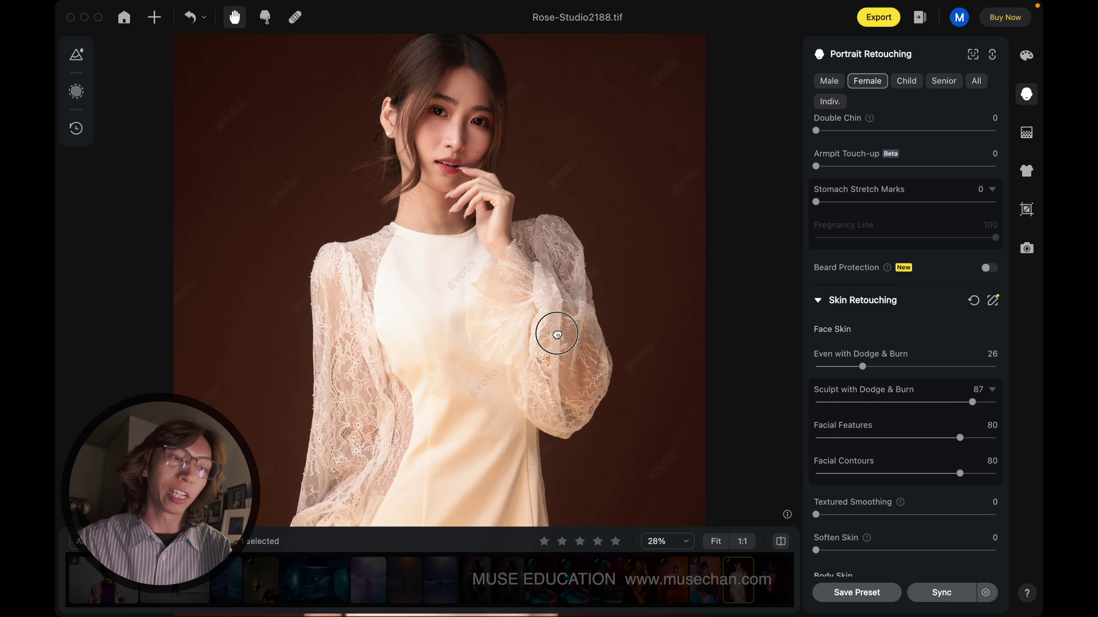
- Set De-wrinkle Clothing to 100 in Clothes and Accessories Touch-up for the lace dress
{"action": "left_click", "coordinate": [1027, 171]}
{"action": "left_click_drag", "start_coordinate": [817, 125], "coordinate": [1026, 131]}
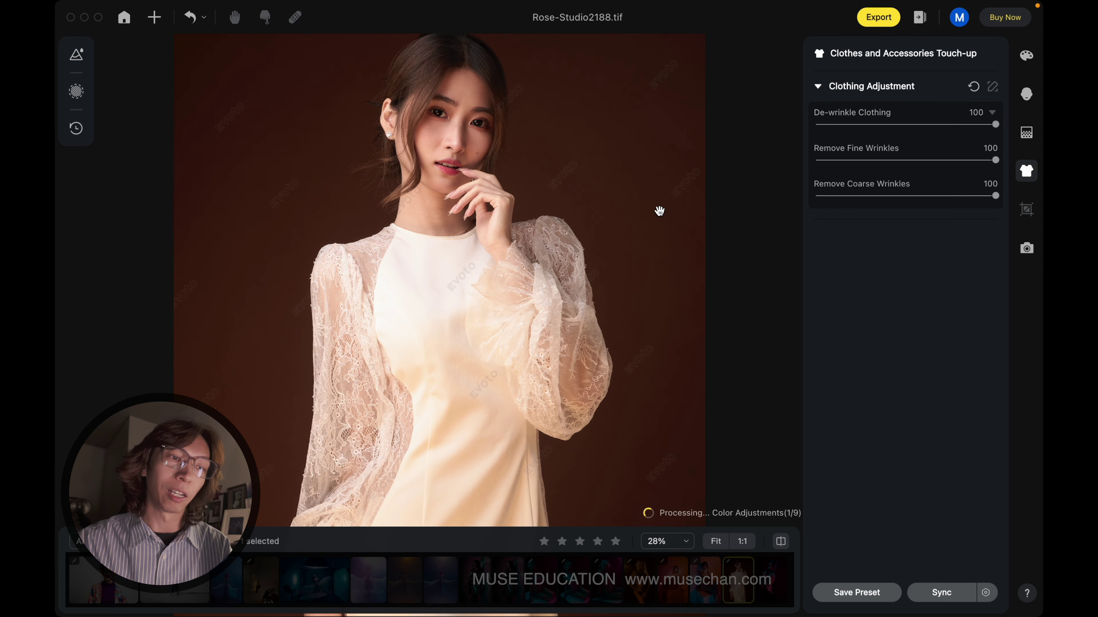